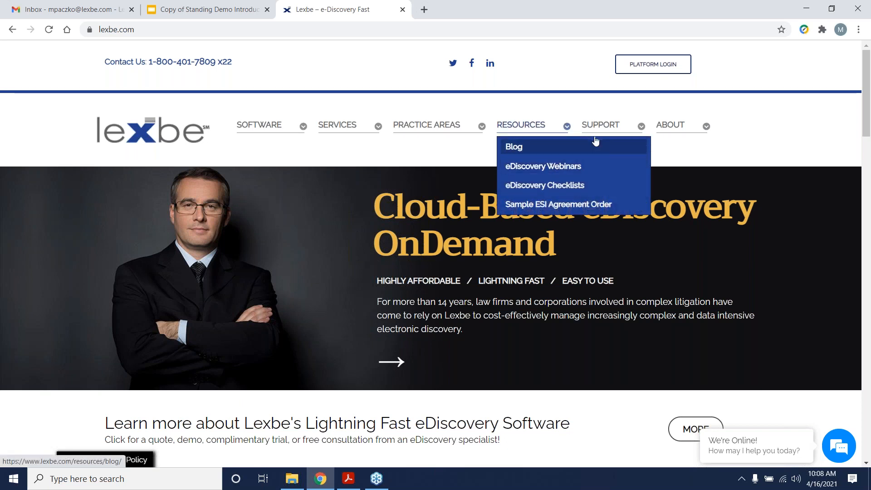
Open the Submit a Support Ticket page and examine its support information and the fields of the New Support Ticket form
mouse_move(598, 130)
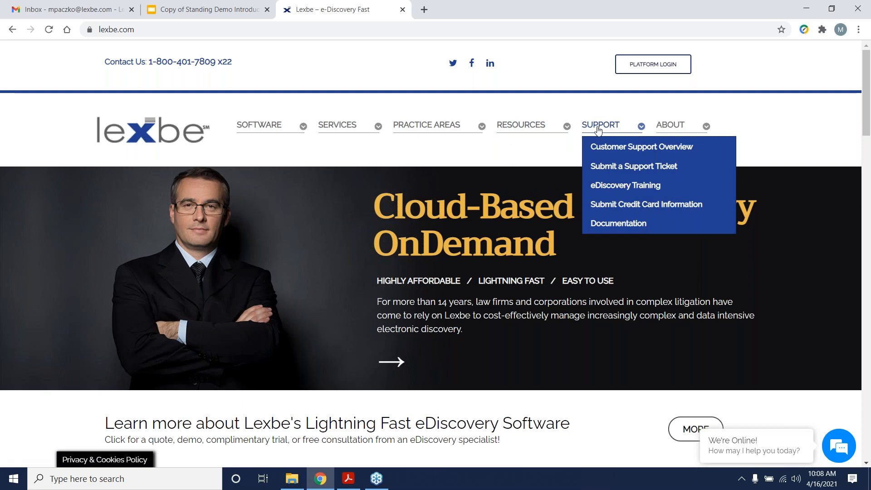
left_click(617, 164)
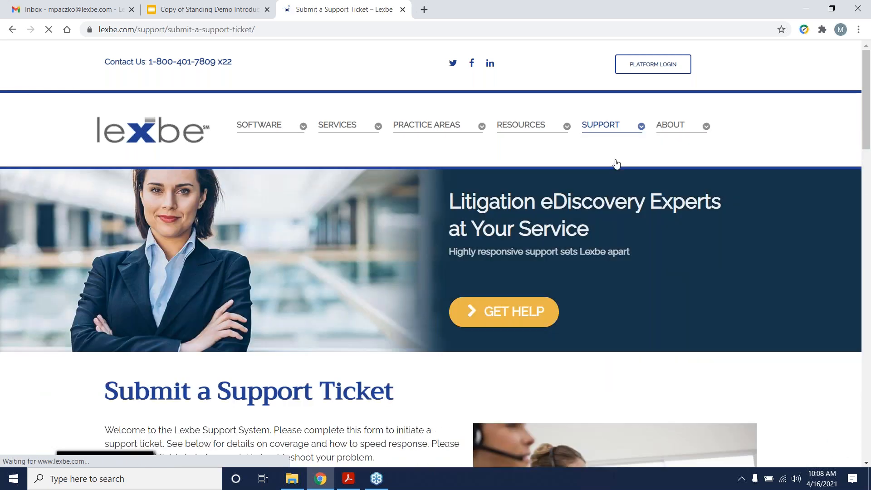
scroll(704, 117, "down", 3)
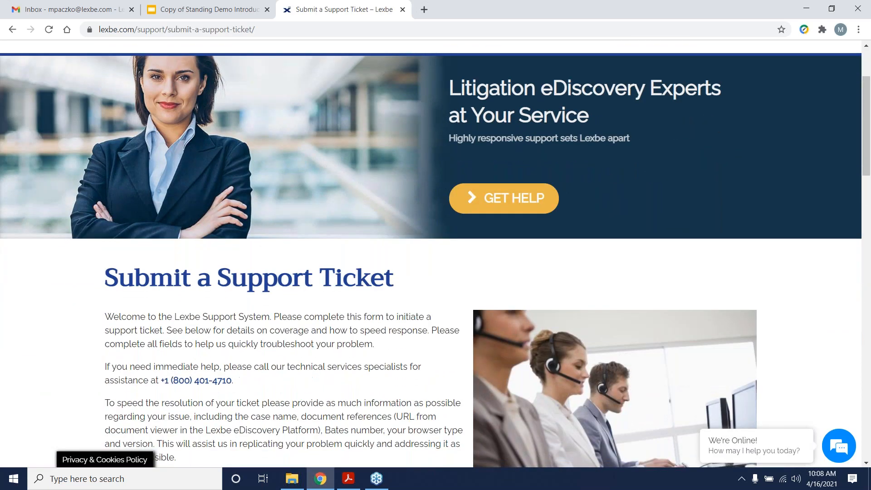
scroll(435, 254, "down", 1)
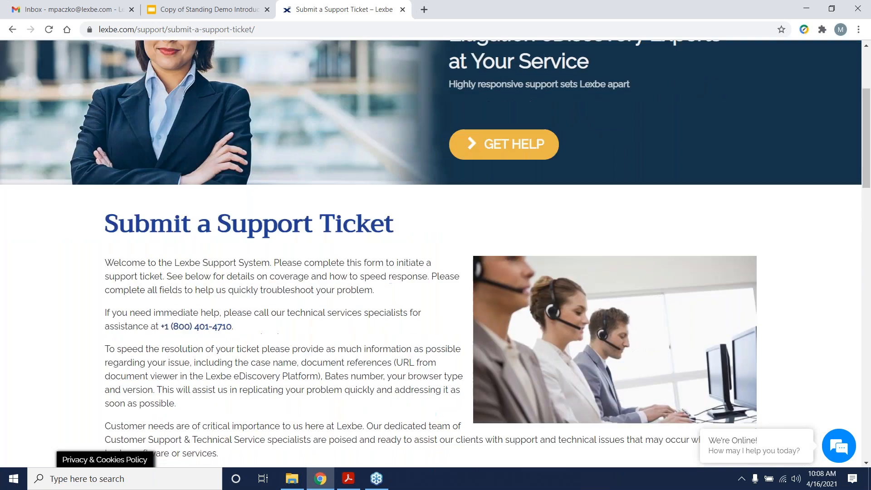
scroll(502, 216, "down", 1)
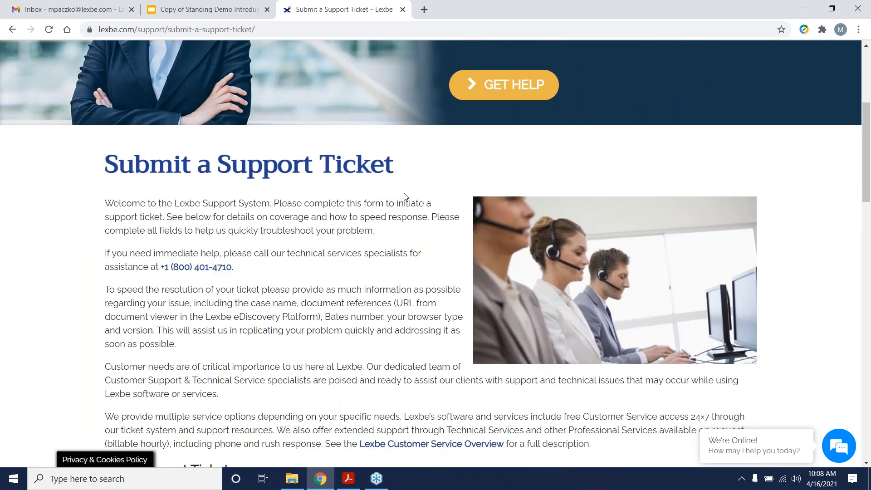
scroll(405, 196, "down", 6)
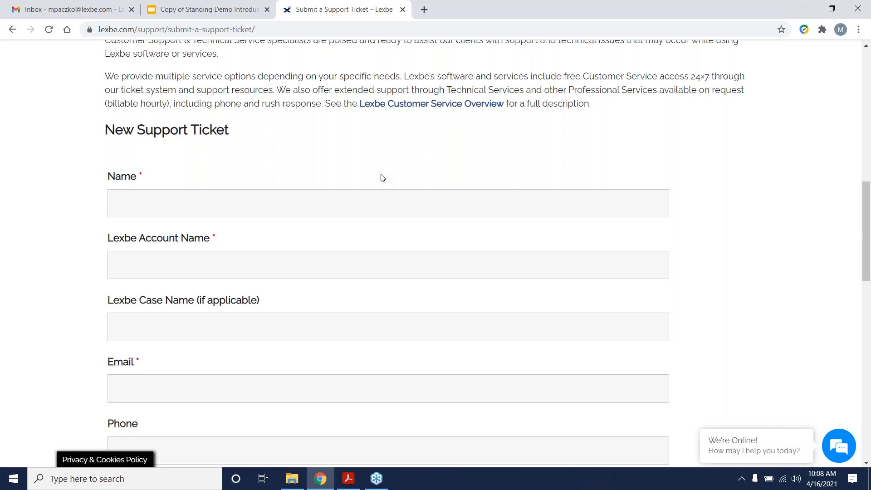
scroll(383, 178, "down", 2)
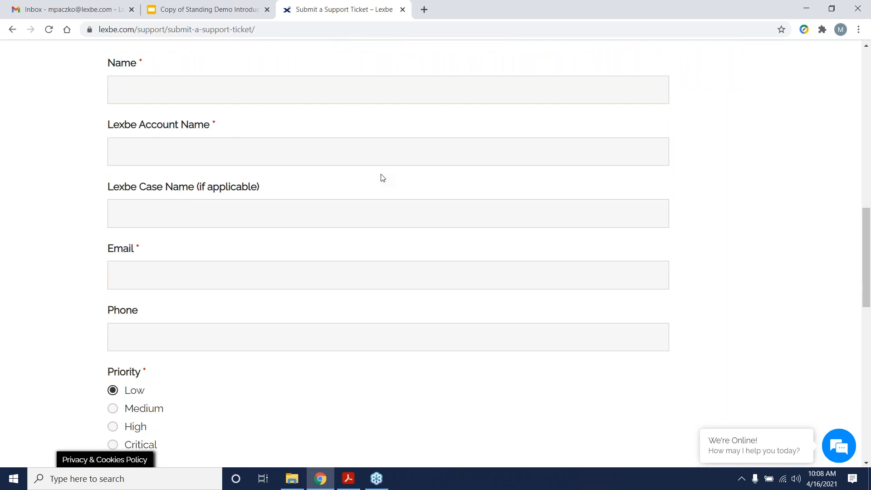
scroll(382, 177, "down", 1)
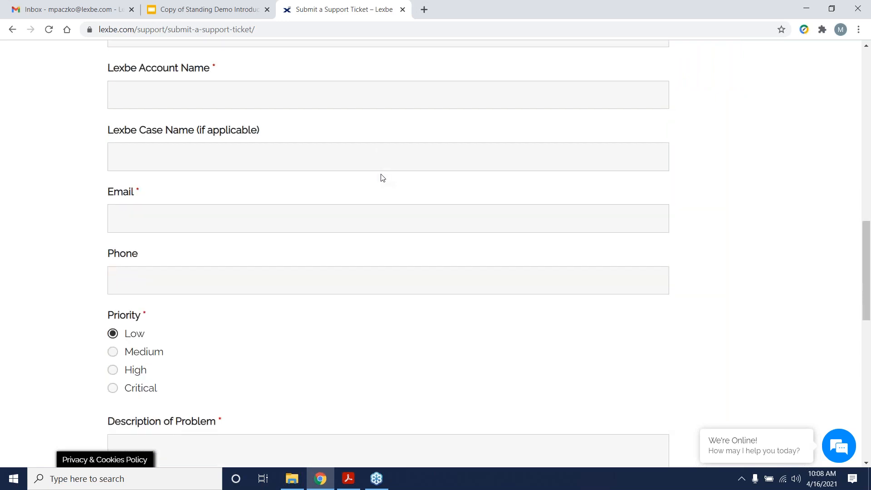
scroll(382, 177, "down", 1)
left_click(383, 172)
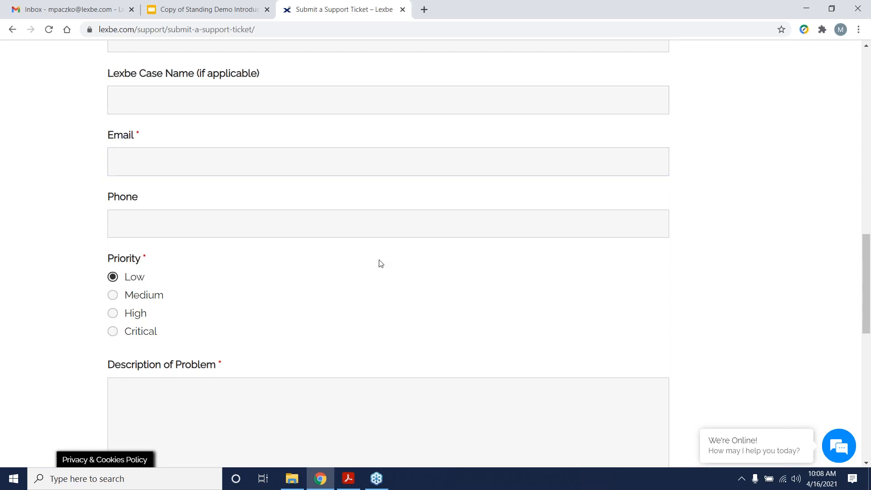
Go to the platform login and sign in with the saved user name and password
scroll(419, 208, "up", 12)
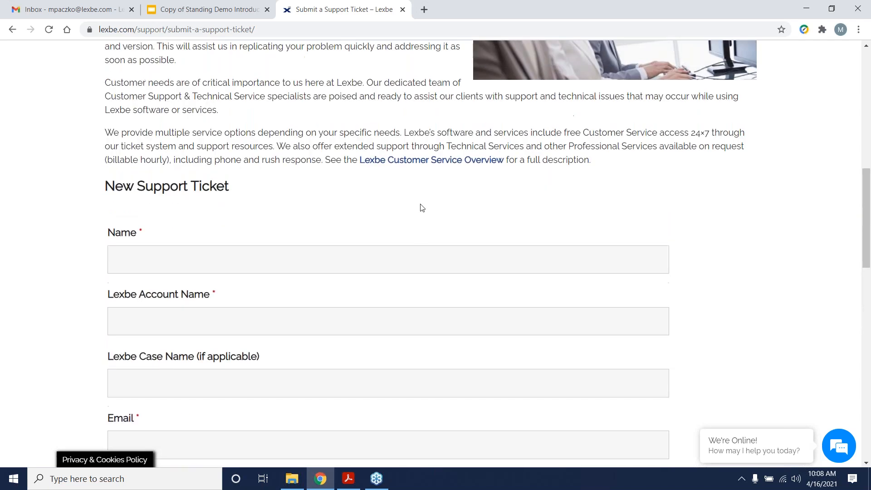
scroll(419, 196, "up", 4)
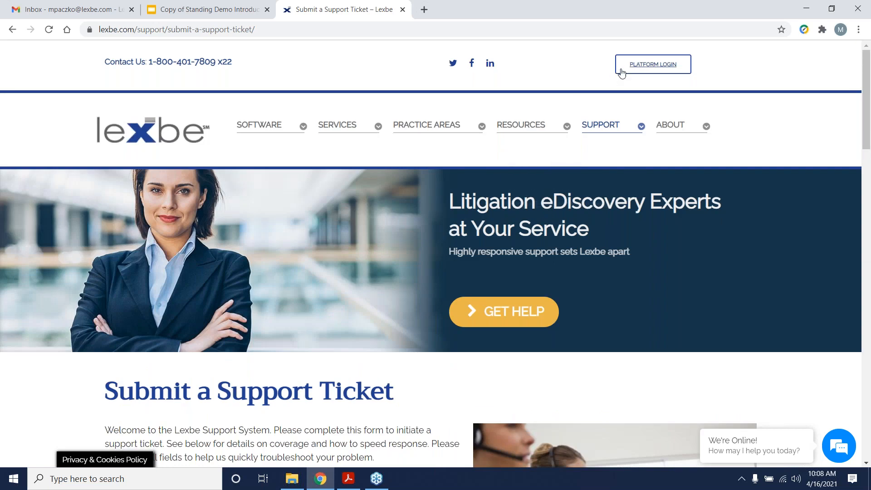
left_click(646, 72)
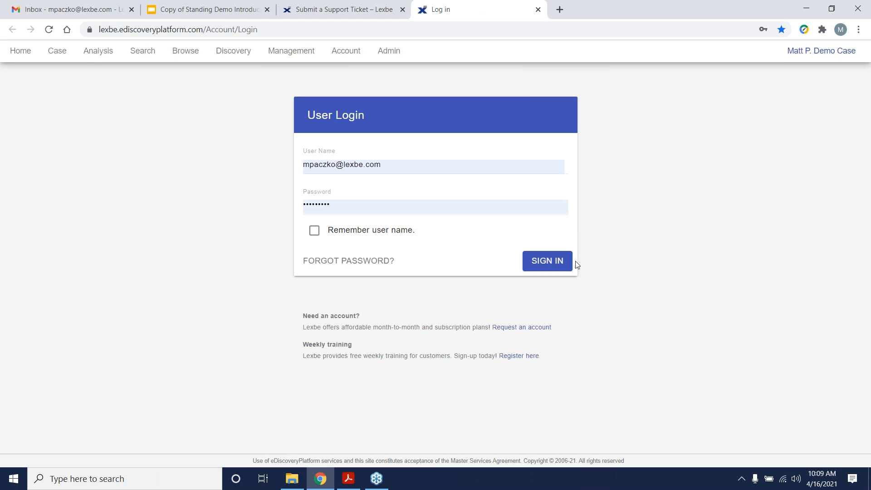
left_click(562, 269)
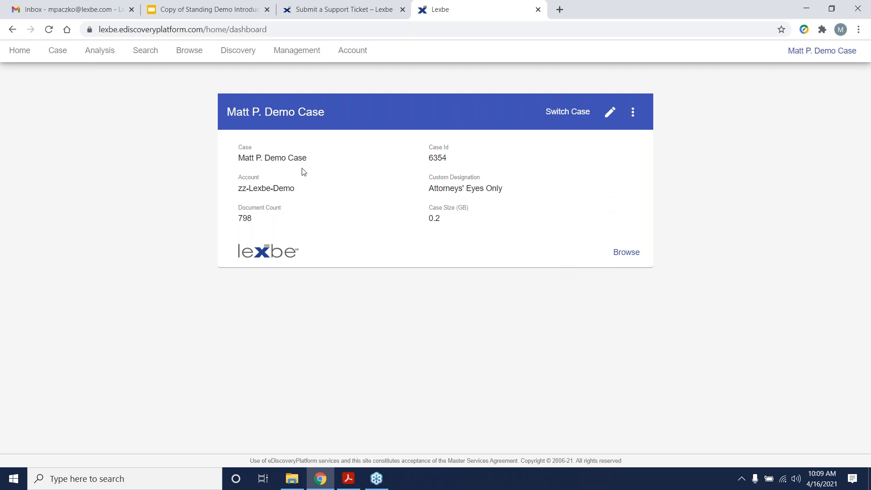
Reselect the active demo case from the list of available cases and browse its documents
left_click(571, 119)
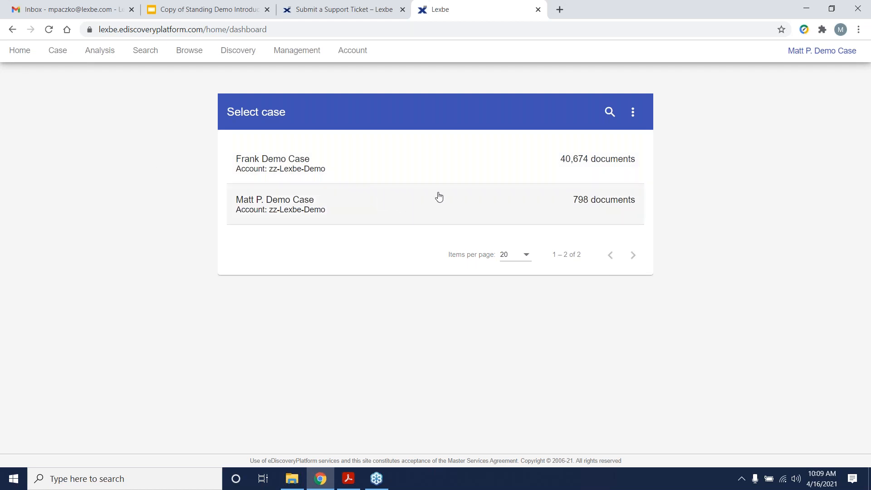
left_click(470, 194)
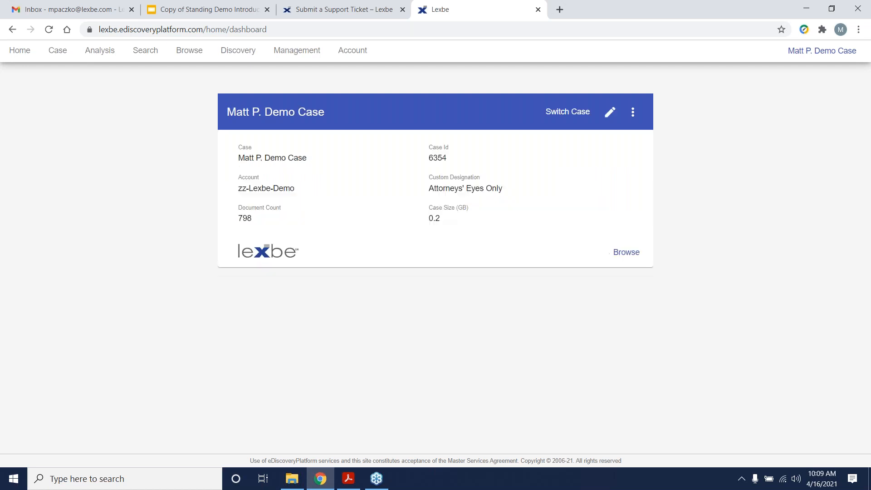
left_click(628, 257)
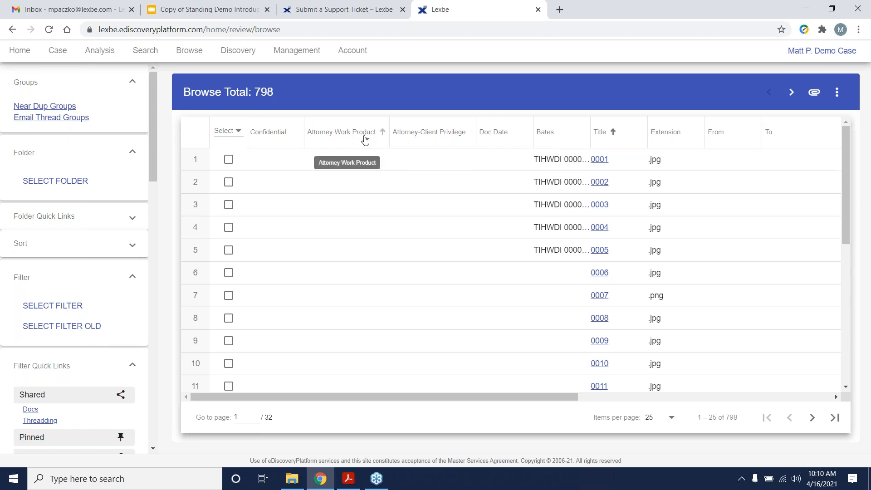
Move the Attorney Work Product column after Bates and Attorney-Client Privilege after Extension, and check the list's layout options
left_click_drag(365, 139, 506, 136)
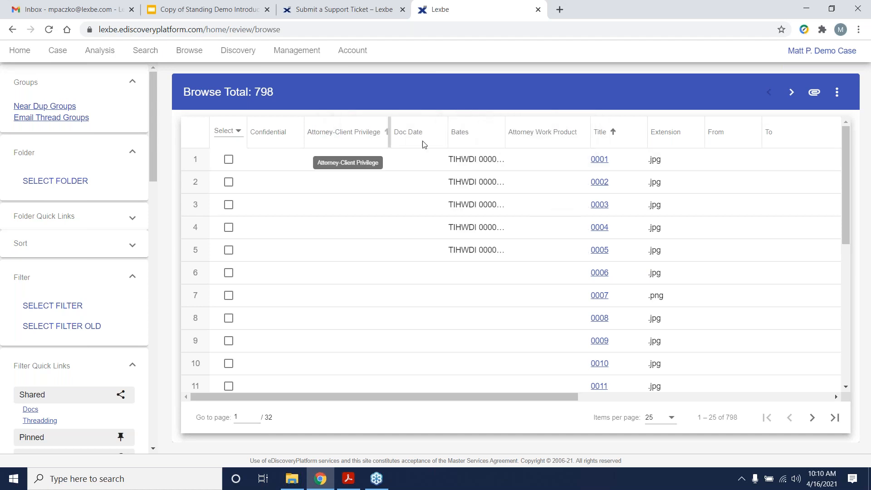
left_click_drag(372, 136, 649, 146)
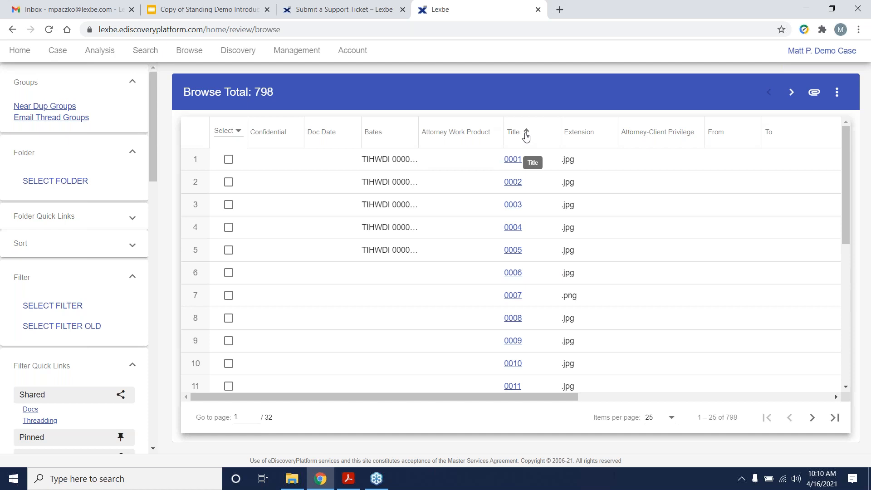
left_click(837, 93)
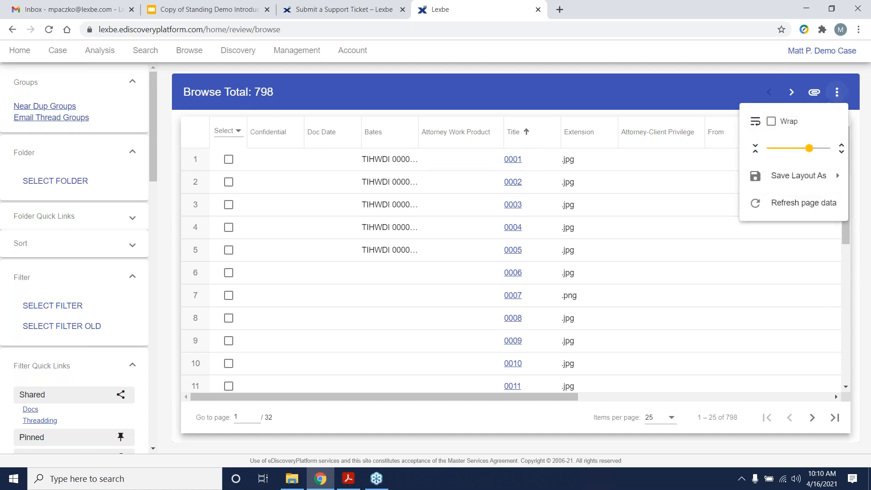
mouse_move(809, 149)
left_mouse_down()
mouse_move(832, 156)
mouse_move(773, 152)
mouse_move(810, 154)
left_mouse_up()
left_click(687, 155)
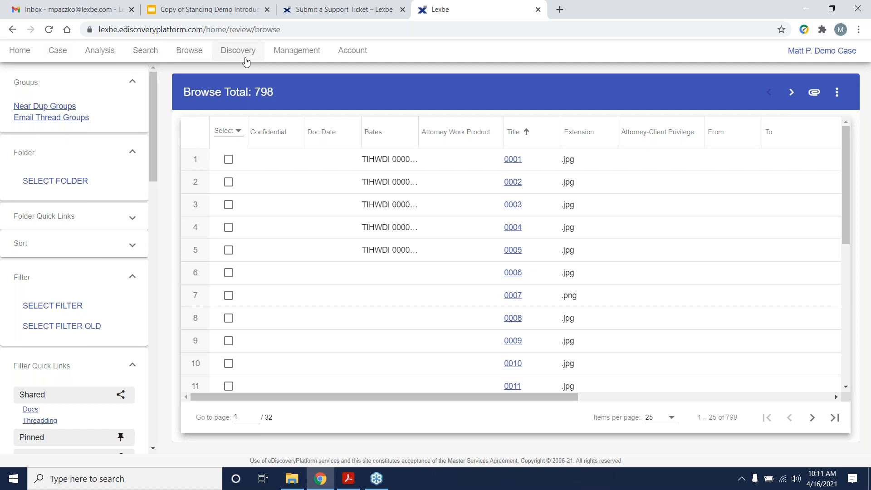
Review the commands offered for Case, Discovery and Management, and open the document search page
left_click(52, 59)
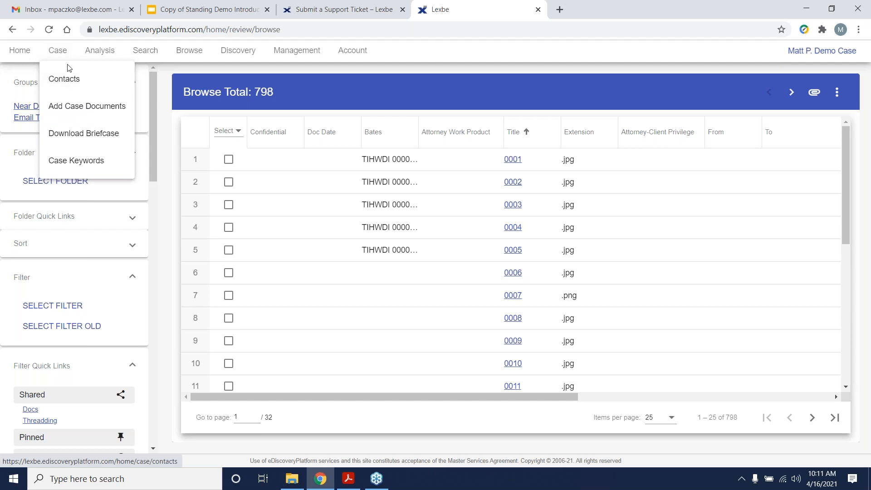
left_click(167, 67)
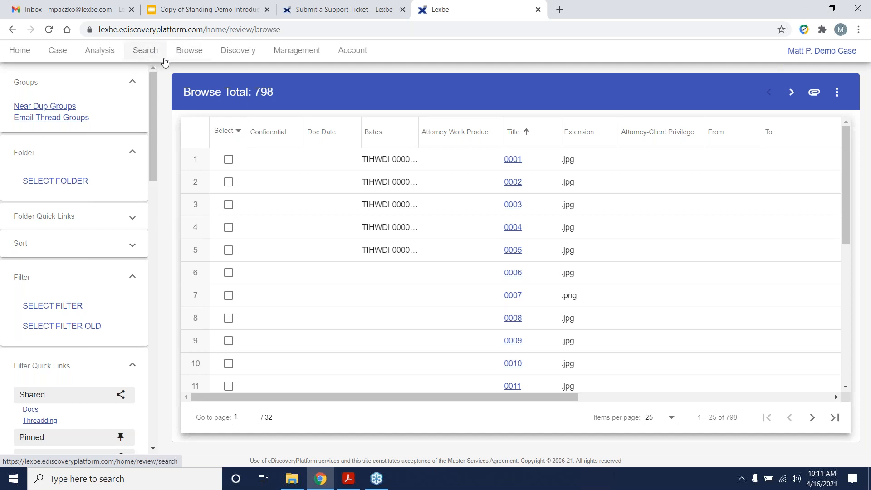
left_click(248, 58)
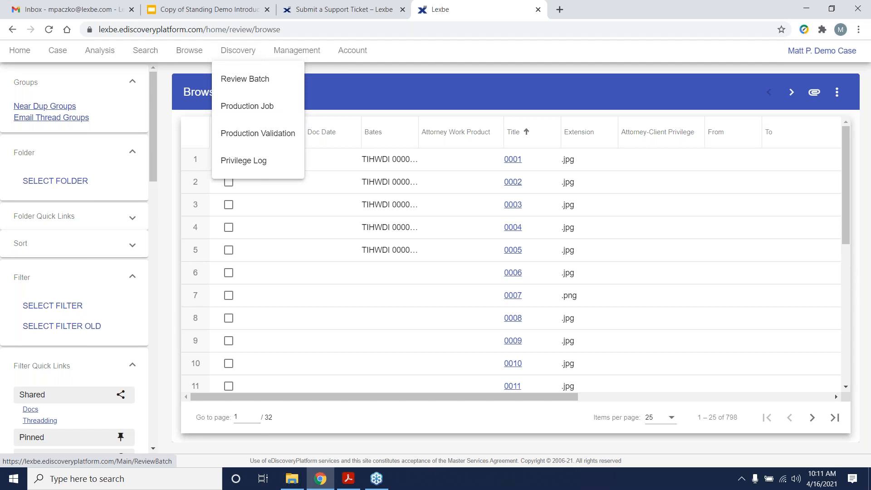
left_click(326, 67)
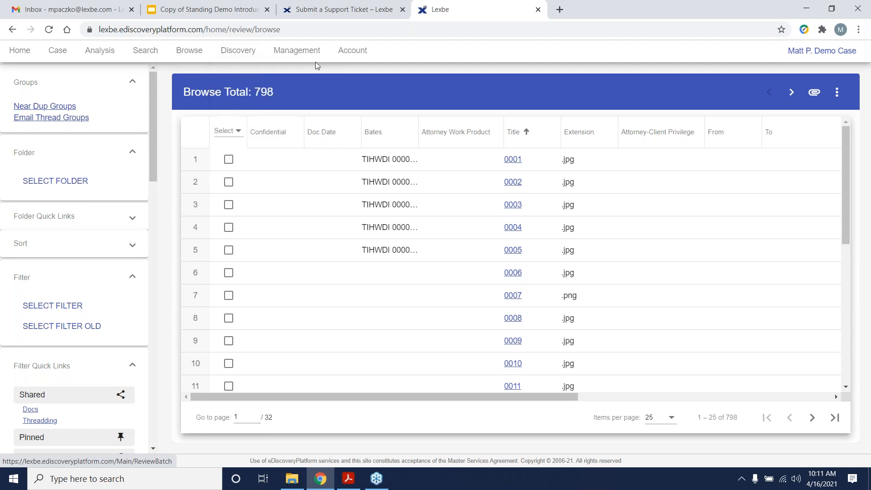
left_click(310, 62)
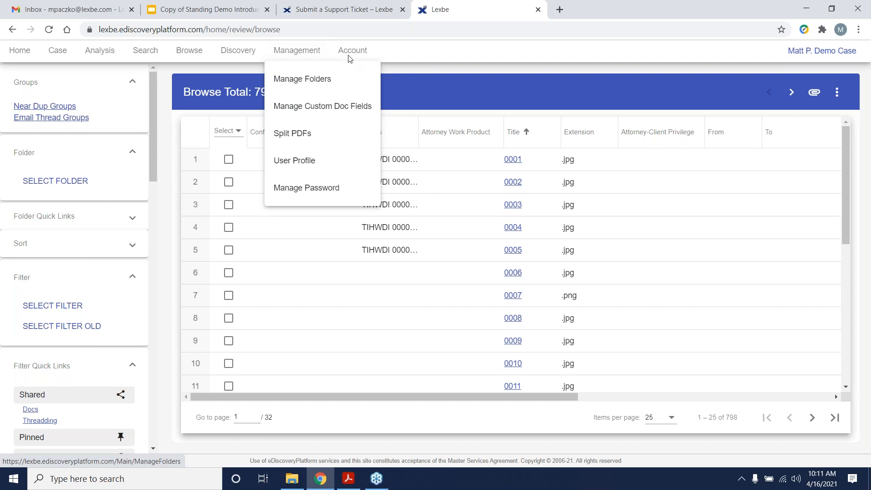
left_click(227, 73)
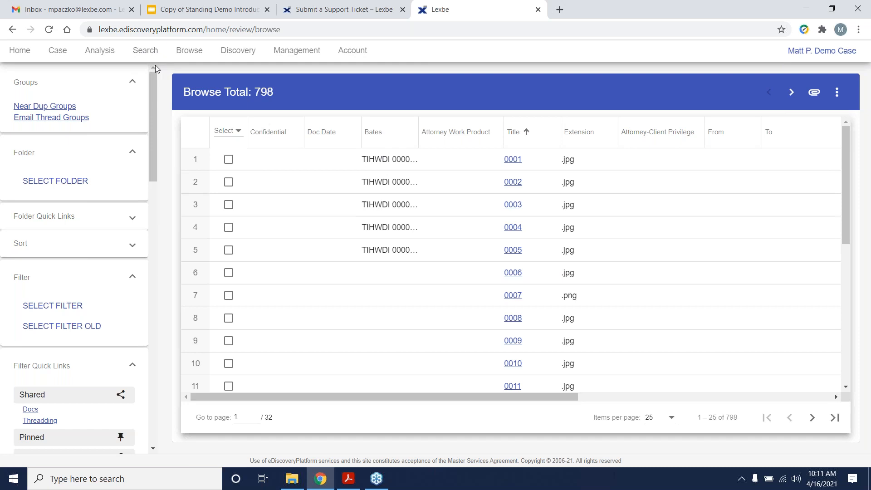
left_click_drag(153, 96, 155, 79)
left_click(155, 59)
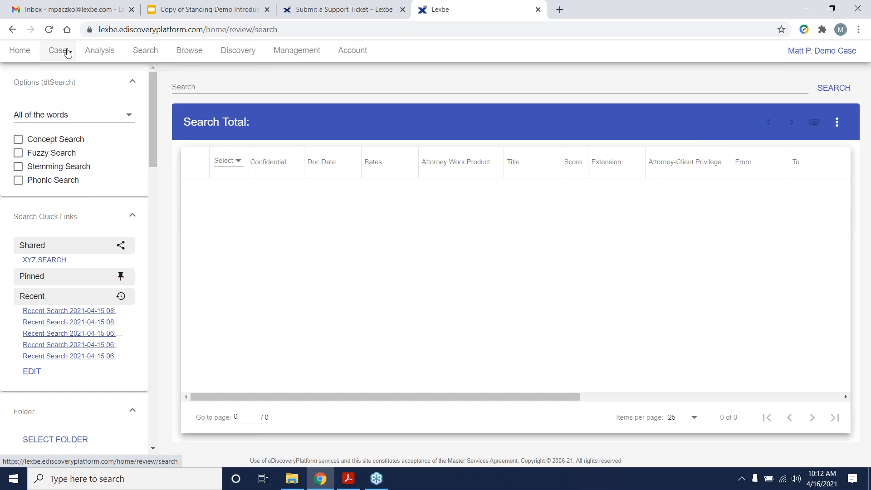
Open Add Case Documents and review the batch settings and file selection of a new upload without adding any files
left_click(67, 53)
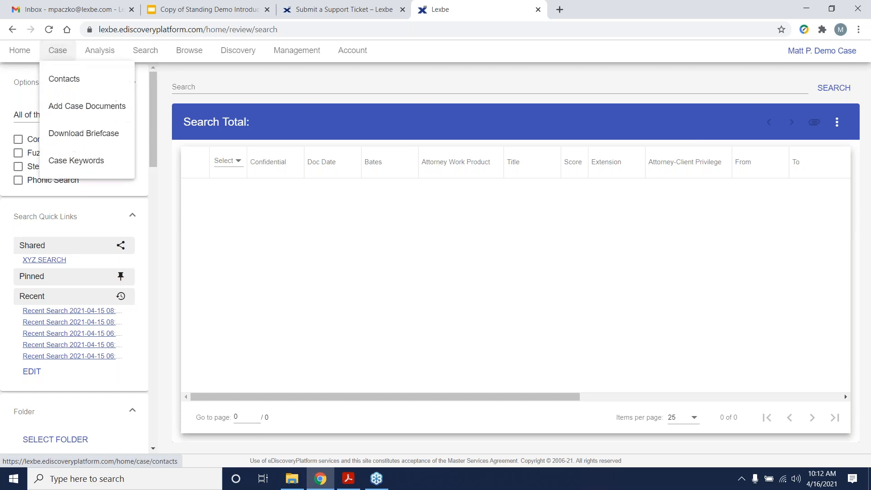
left_click(86, 106)
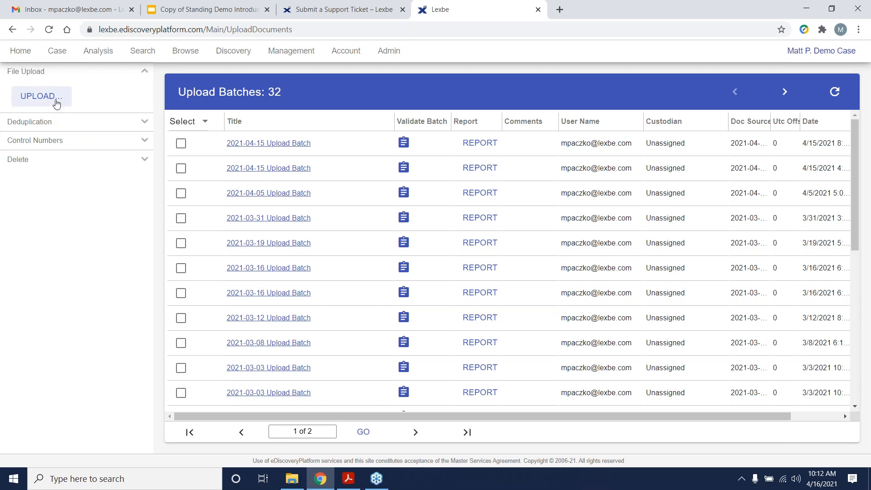
left_click(55, 99)
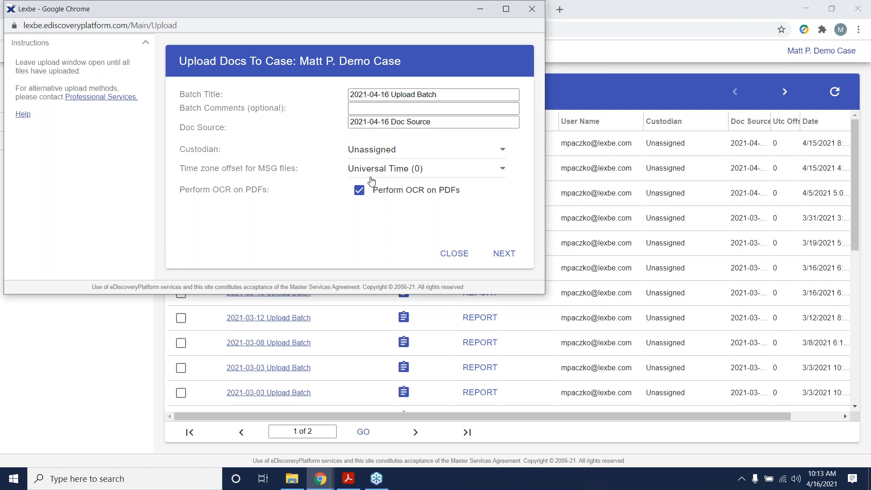
left_click(510, 263)
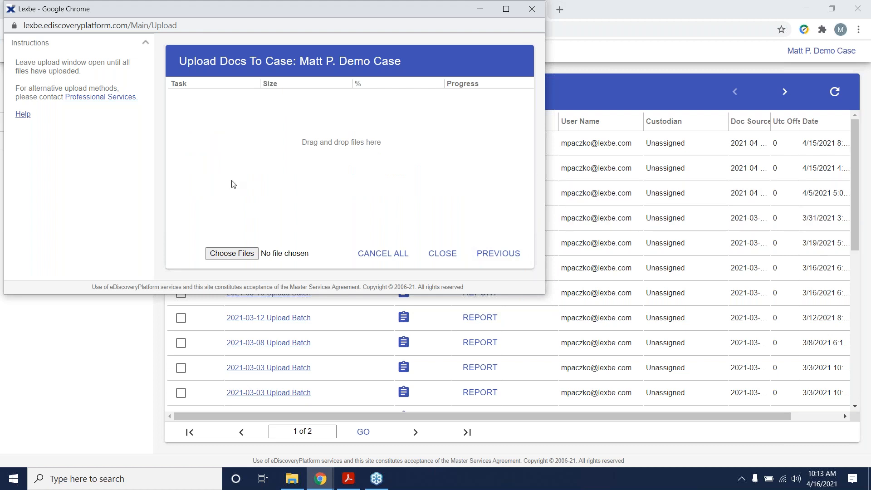
left_click(232, 252)
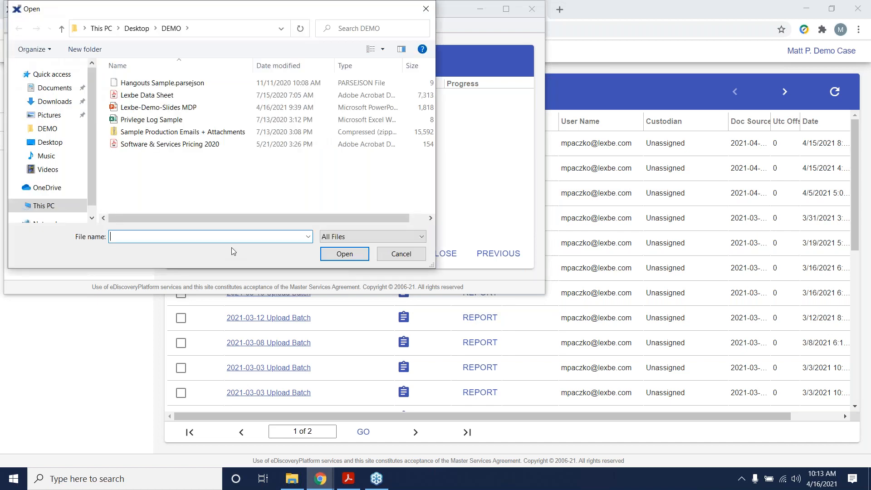
left_click(416, 259)
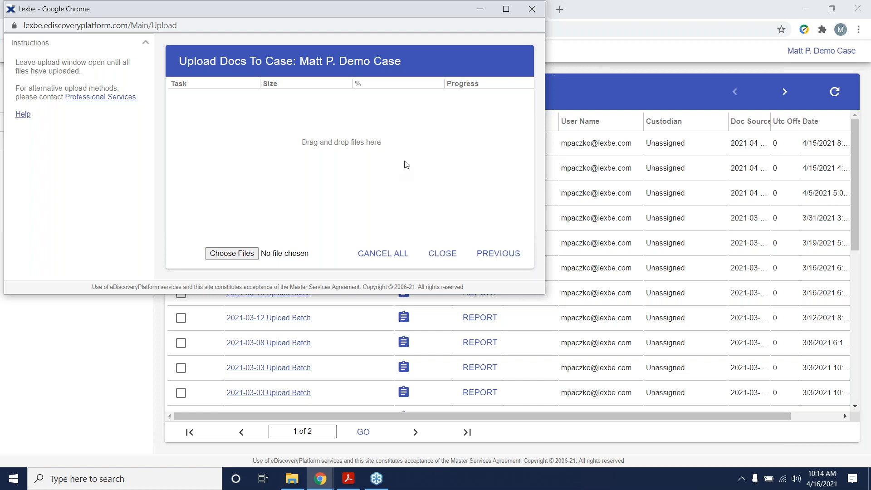
left_click(528, 12)
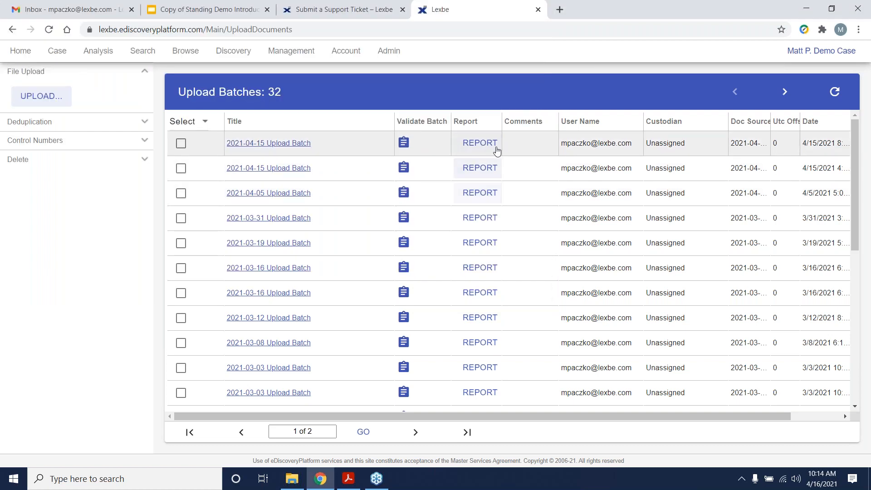
Browse the documents of 2017-11-10 Upload Batch 001 from the second page of upload batches
scroll(376, 226, "down", 2)
scroll(375, 226, "down", 6)
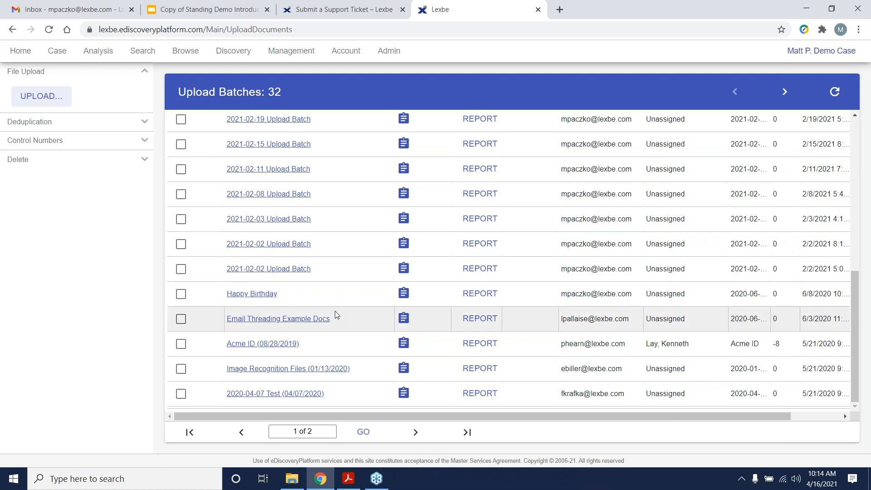
left_click(415, 433)
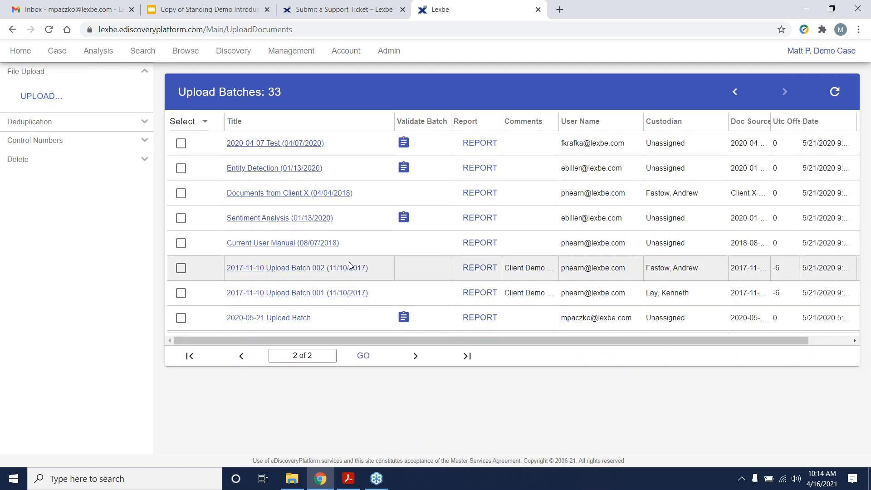
left_click(341, 297)
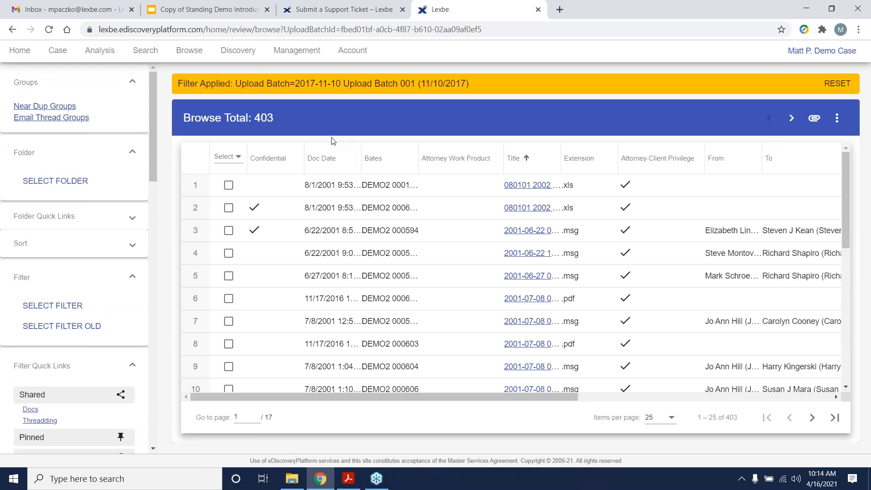
Return to Add Case Documents and check the batch settings of a new upload without adding any files
left_click(68, 55)
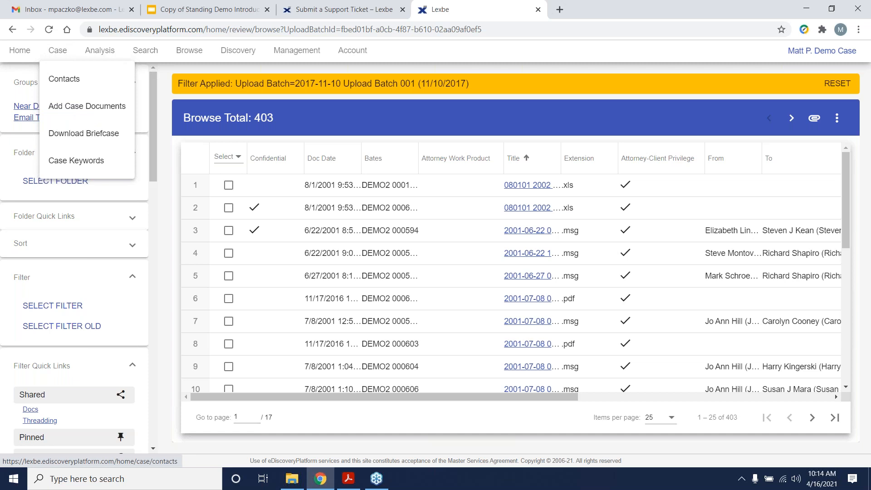
left_click(79, 109)
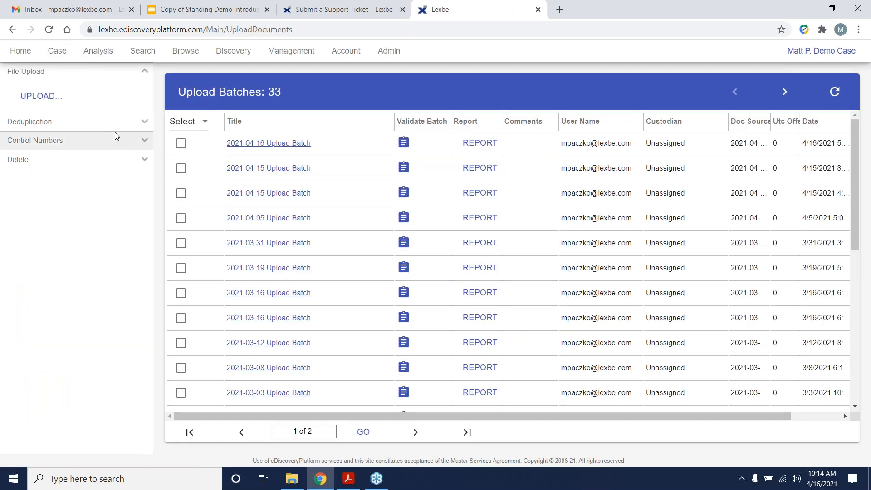
left_click(41, 96)
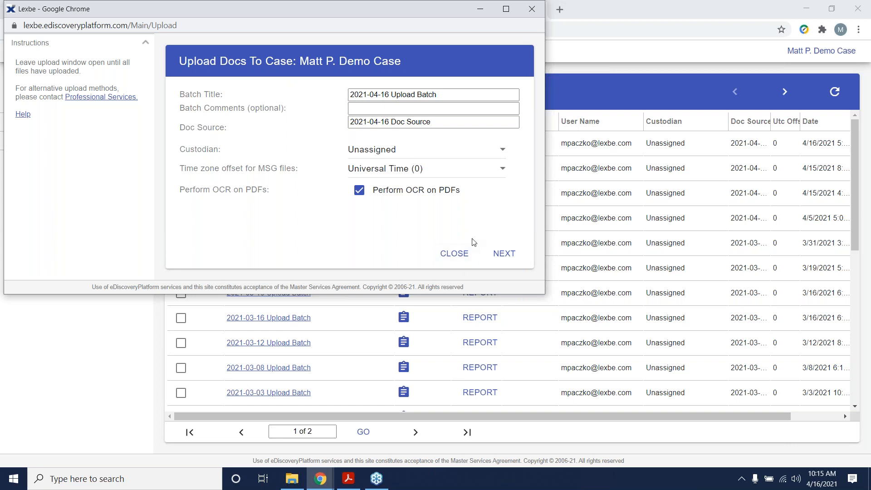
left_click(454, 253)
Reopen the documents of 2017-11-10 Upload Batch 001 and review the folder, sort and filter options for the list
left_click(415, 432)
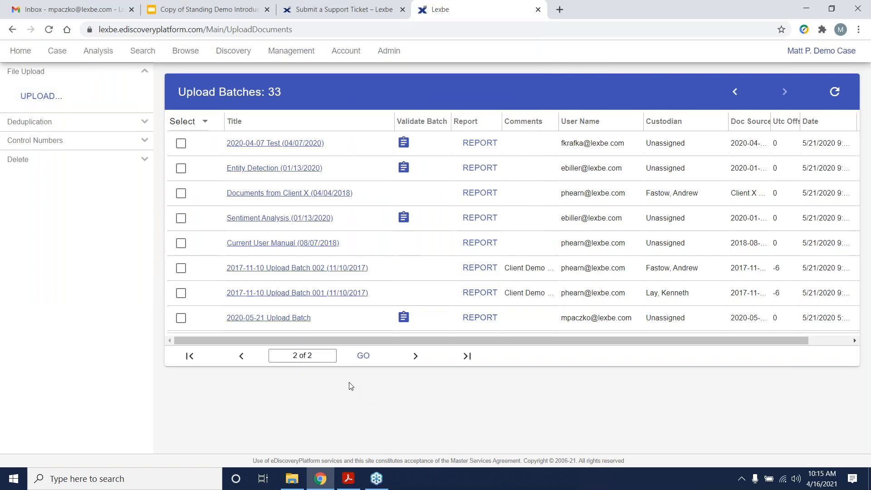
left_click(302, 294)
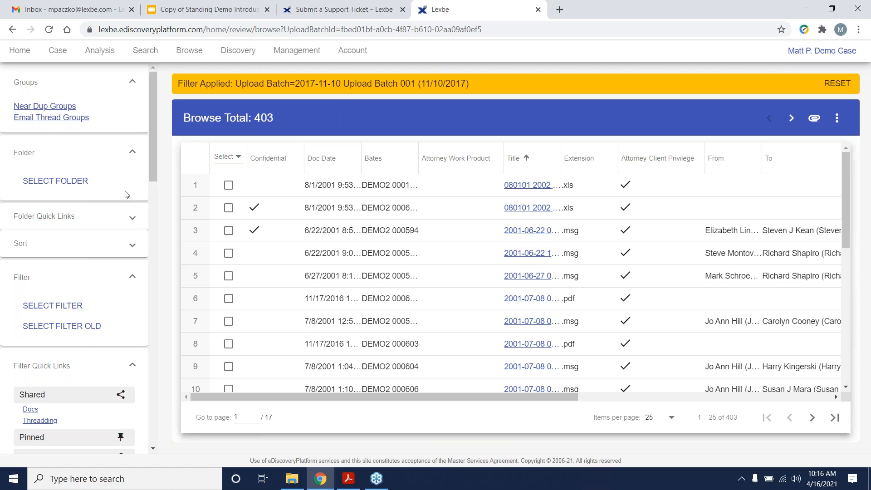
scroll(127, 192, "down", 5)
scroll(79, 292, "down", 1)
scroll(81, 177, "up", 6)
Search the case documents for "enron"
left_click(150, 51)
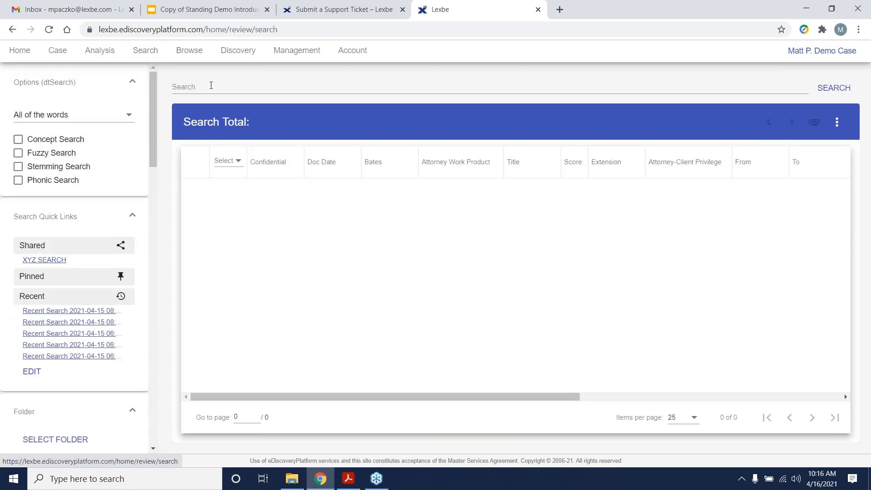
left_click(211, 86)
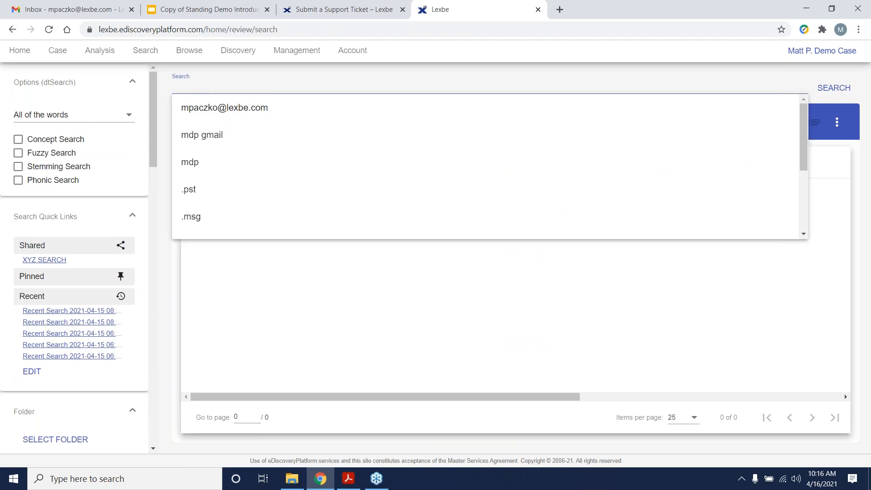
type("enron")
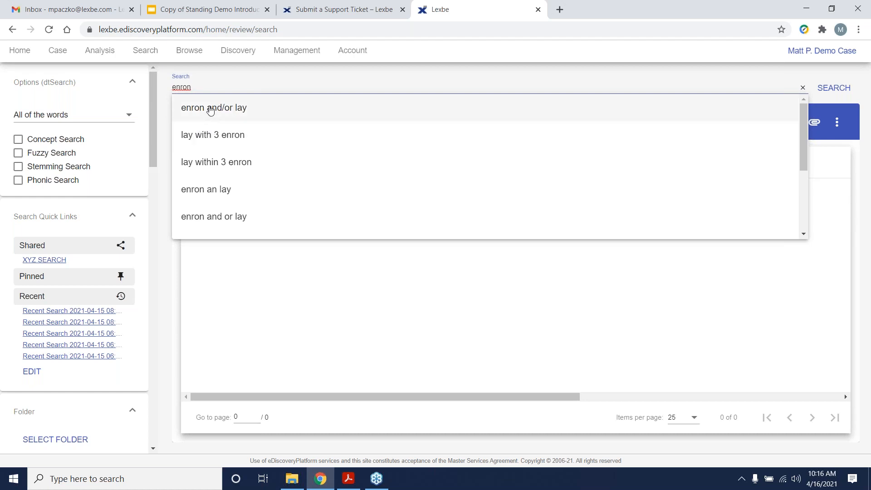
key("Return")
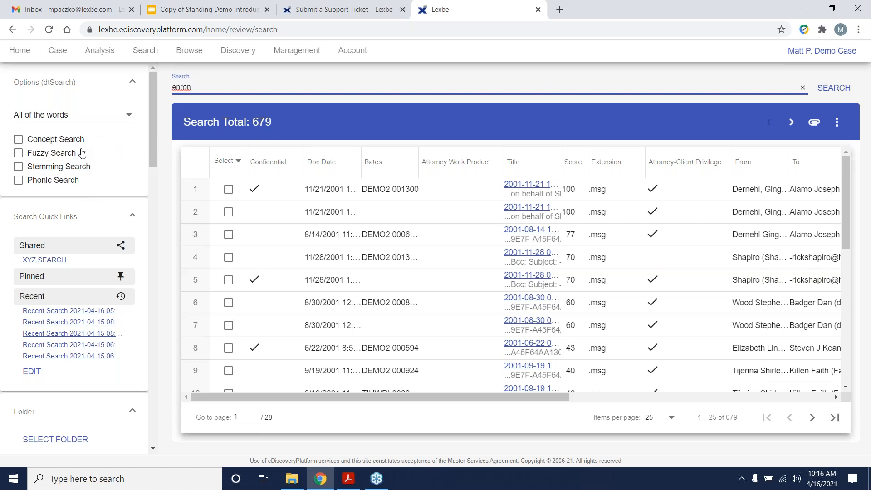
Review the word-matching modes of the search and the past queries suggested for "enron", leaving the search as it is
left_click(127, 122)
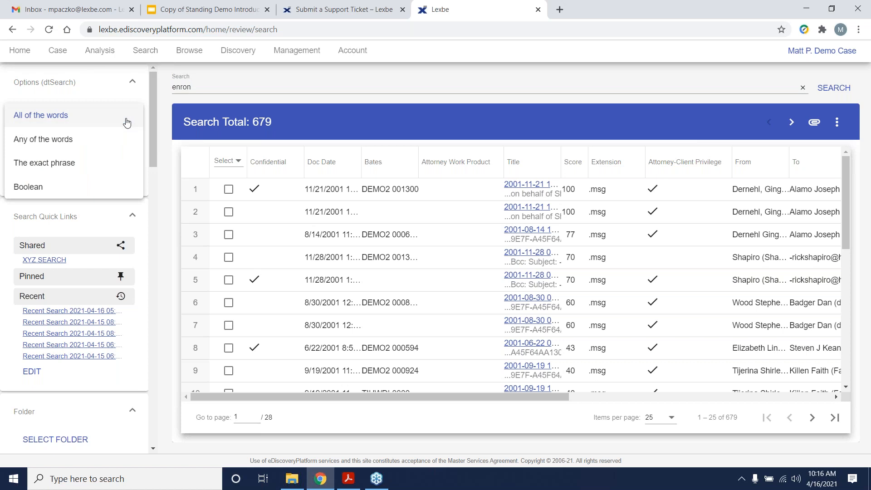
left_click(190, 103)
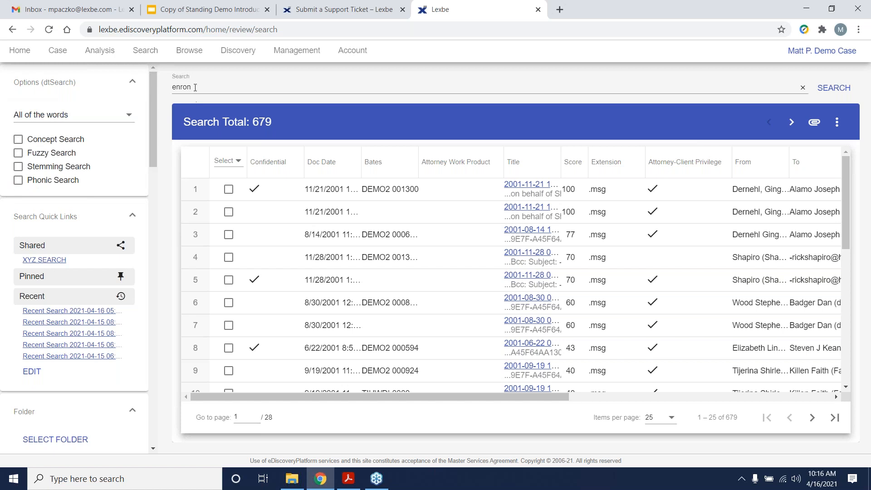
left_click(195, 87)
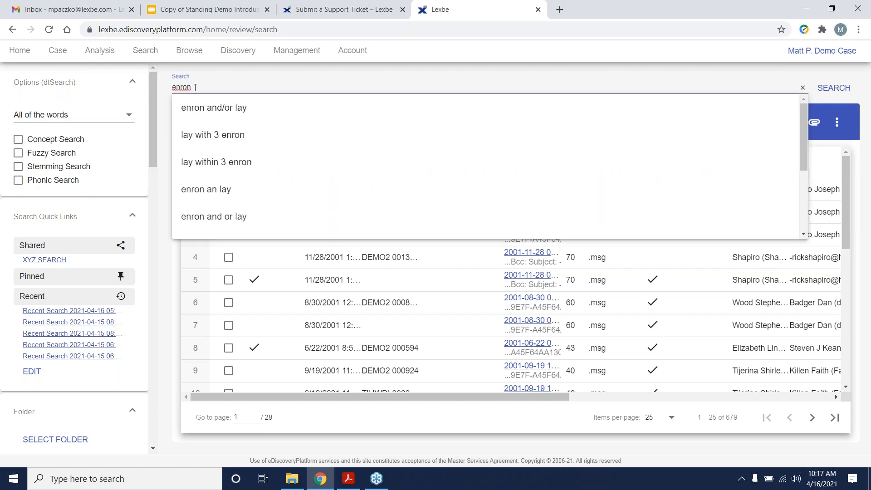
left_click(167, 103)
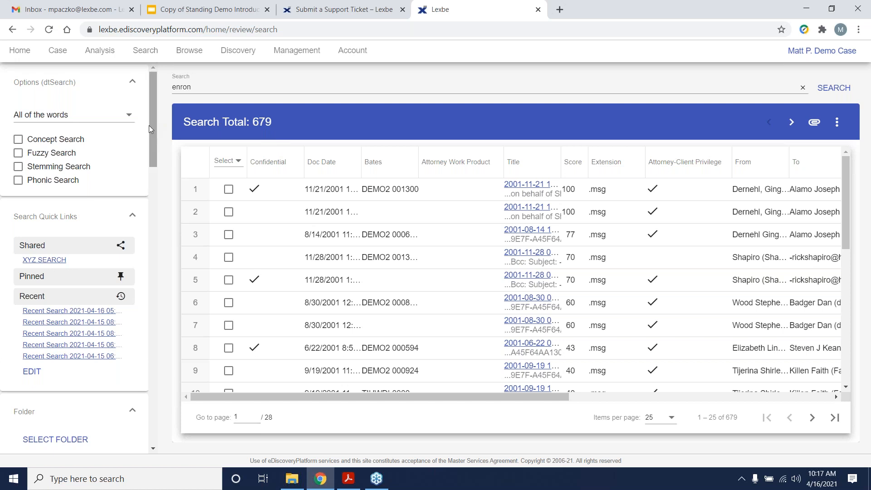
Filter the "enron" search results by the Extension field with the value .msg
left_click_drag(153, 117, 149, 185)
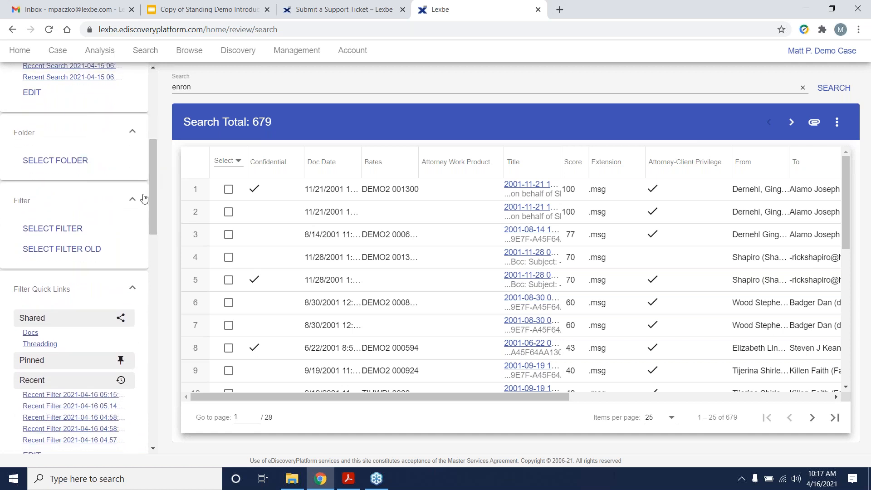
left_click(78, 231)
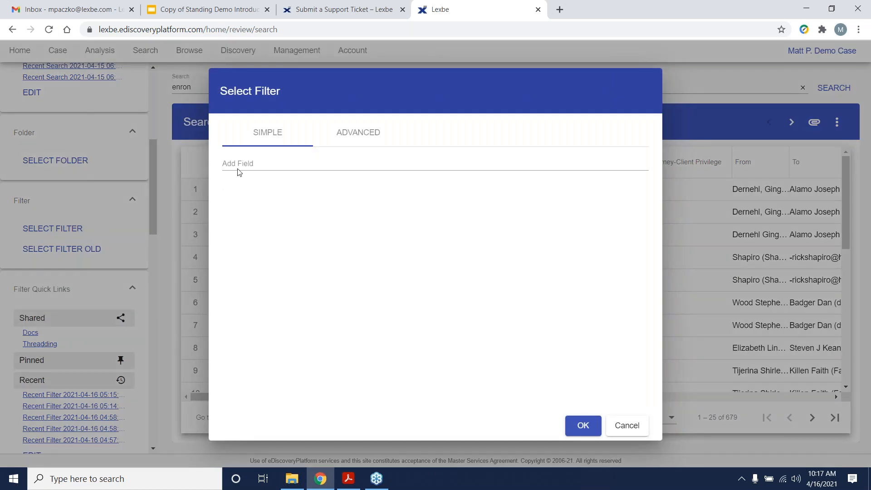
left_click(239, 168)
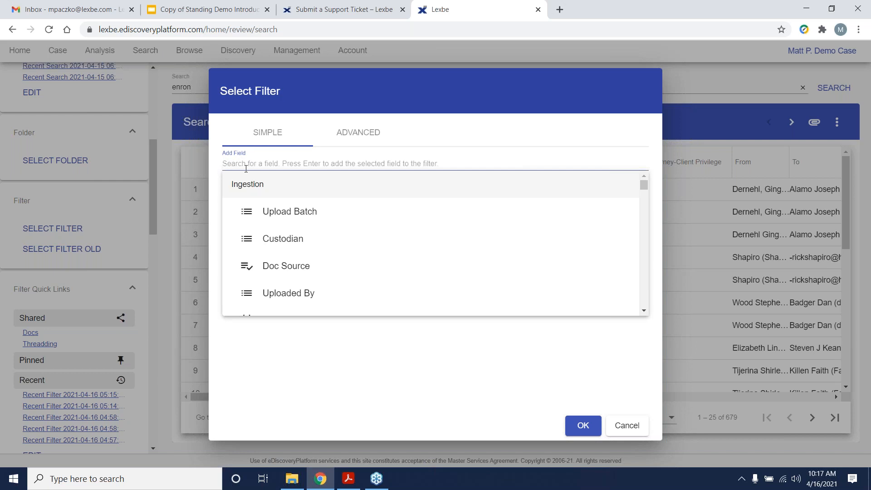
type("exte")
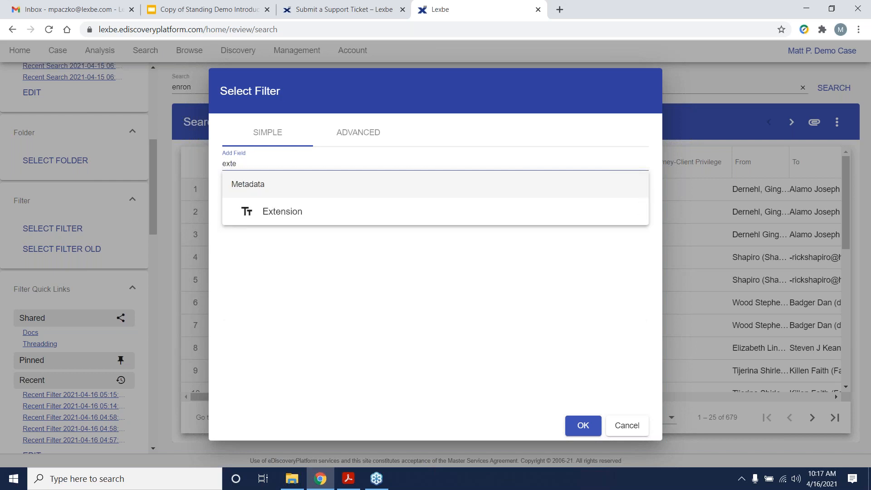
left_click(312, 214)
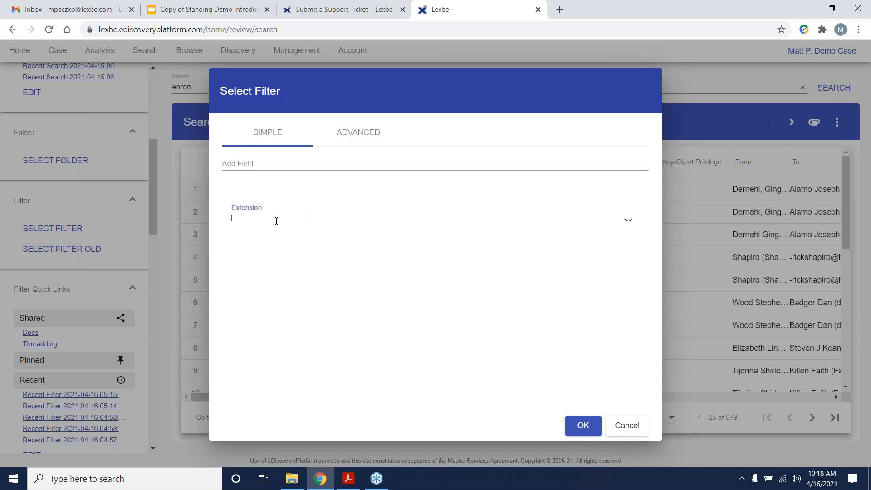
type(".msg")
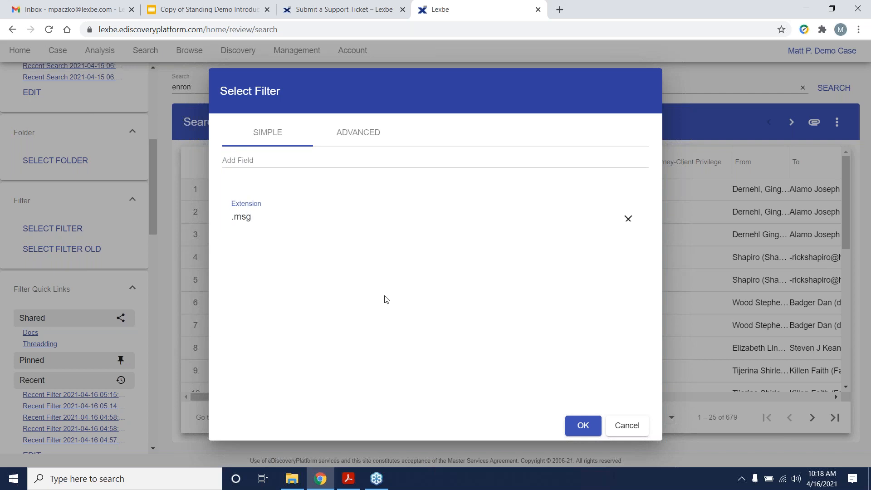
left_click(570, 425)
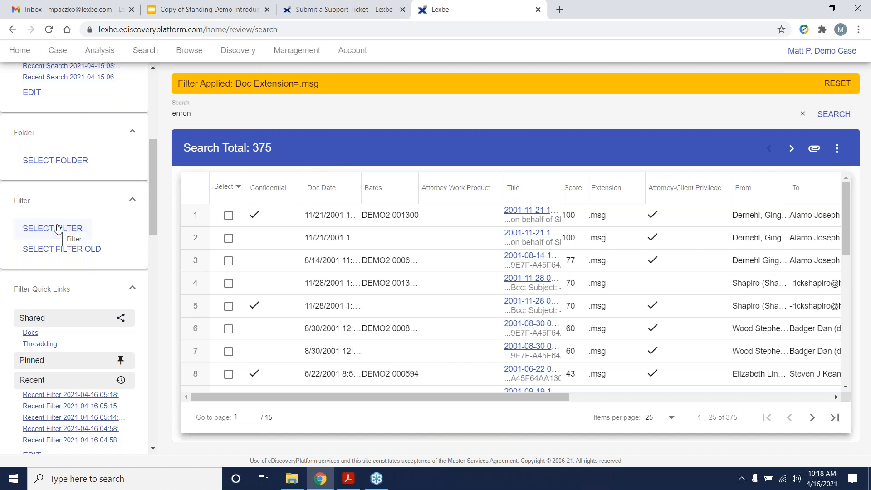
Examine the shared, pinned and recent entries in the search and filter quick links
left_click(64, 222)
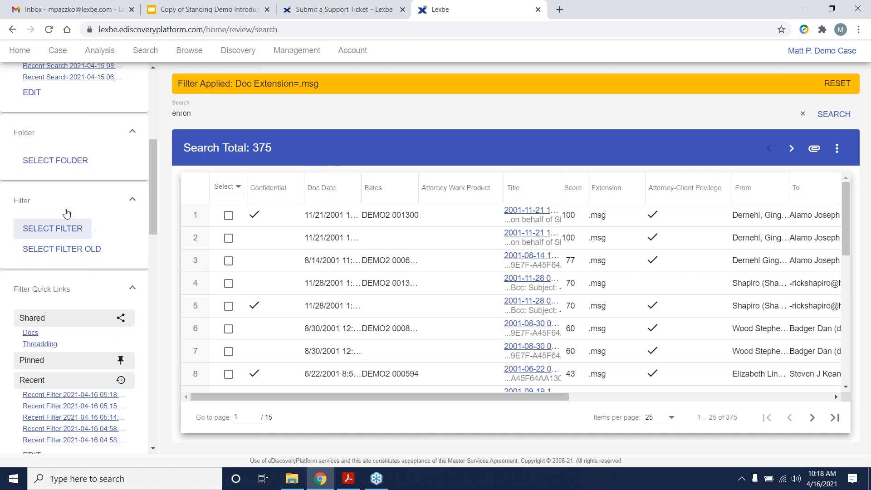
scroll(67, 214, "down", 1)
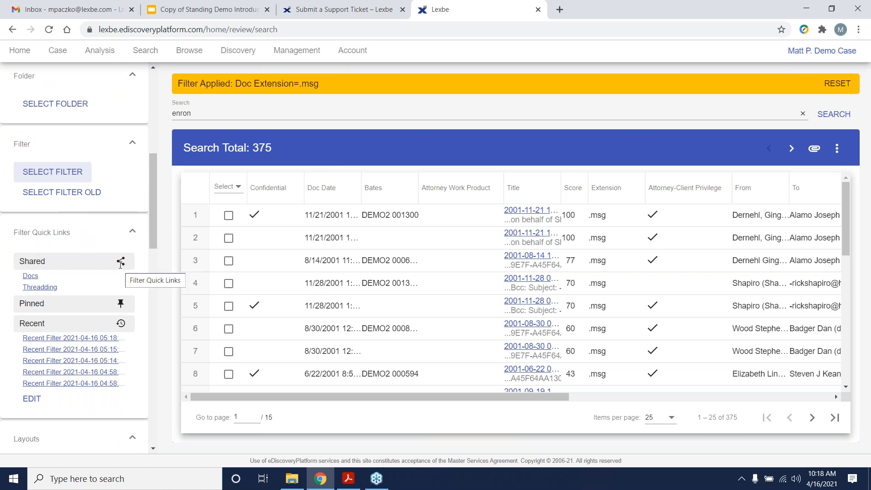
scroll(104, 238, "up", 1)
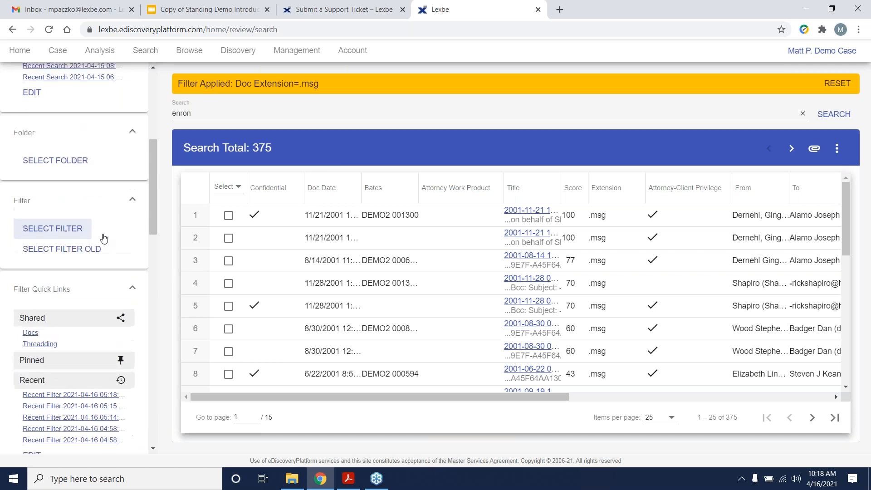
scroll(104, 238, "up", 3)
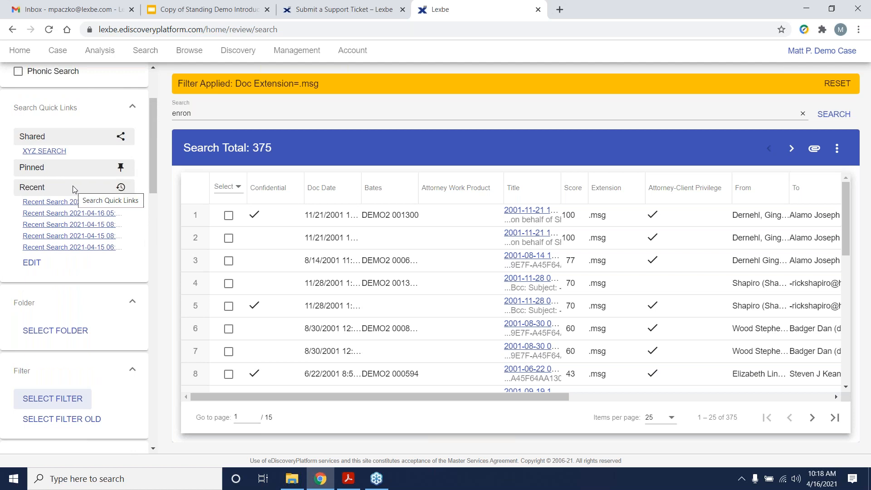
scroll(74, 188, "down", 1)
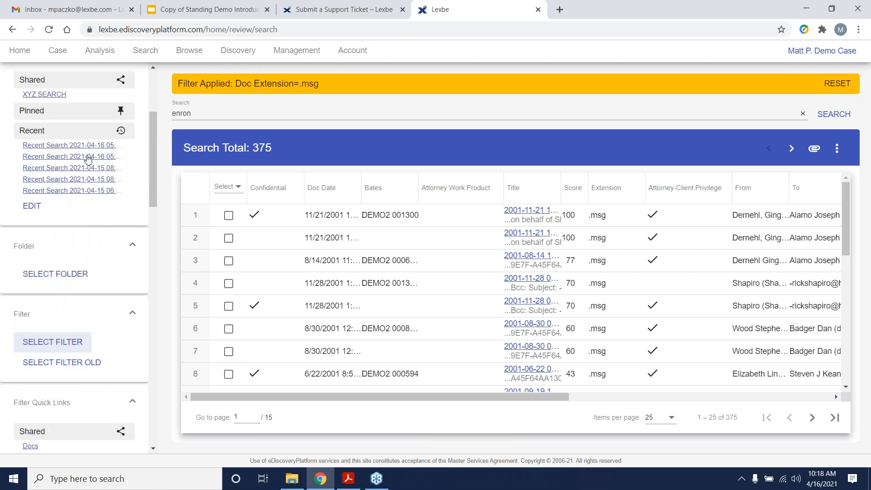
scroll(86, 205, "down", 1)
scroll(86, 205, "down", 3)
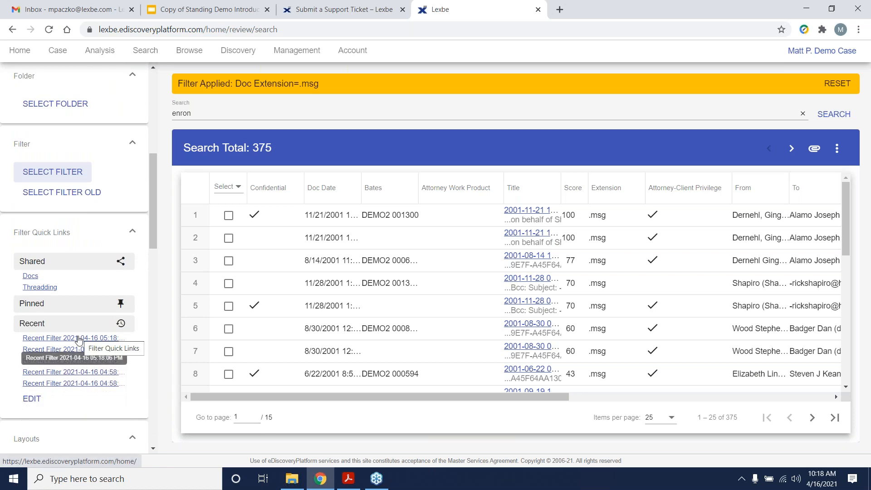
Try renaming the most recent filter quick link to DEMO and check its share, pin and delete options, discarding the edit
left_click(32, 399)
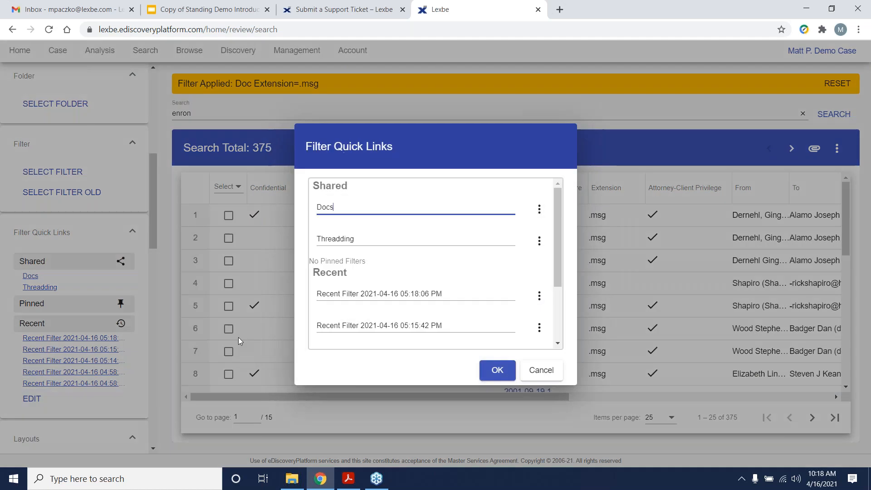
triple_click(372, 294)
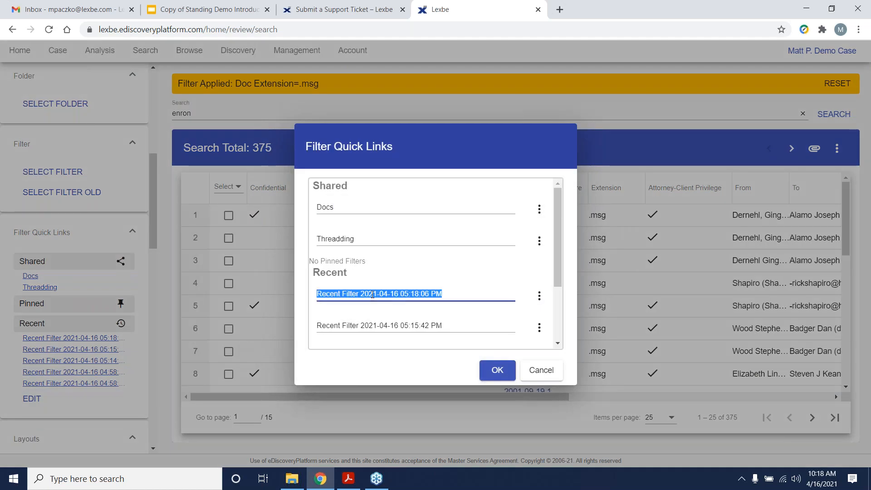
type("DEMO")
left_click(539, 296)
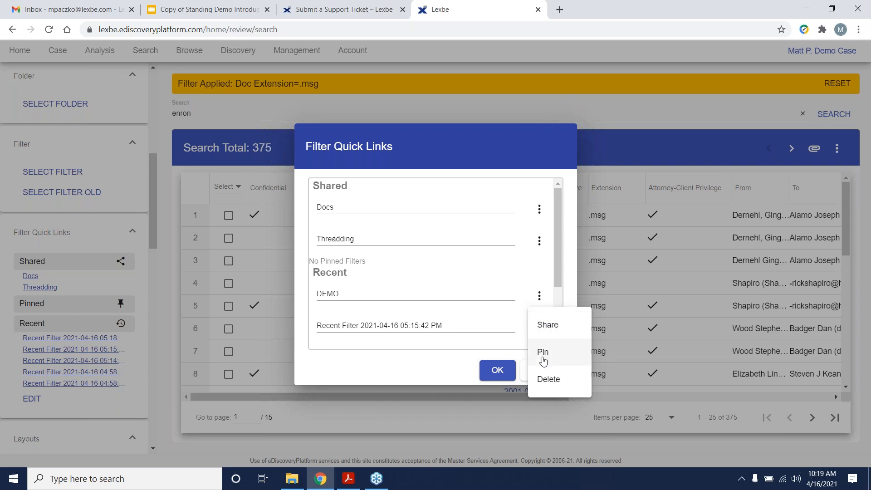
left_click(450, 364)
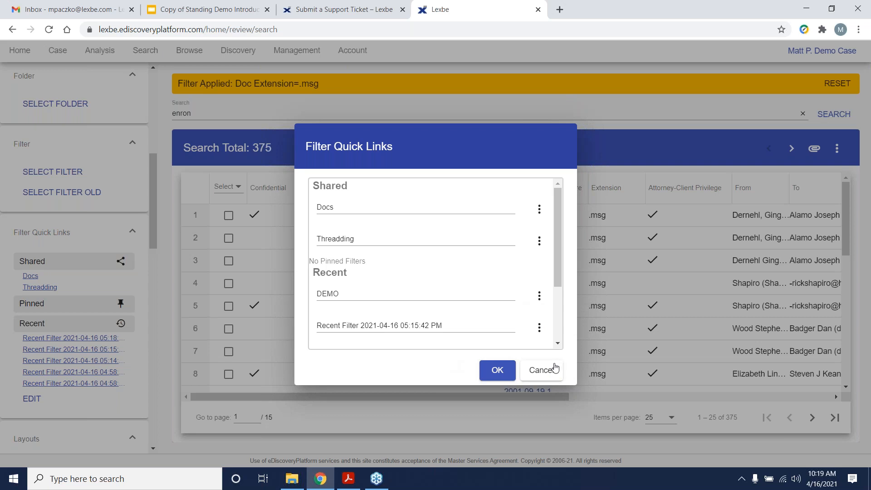
left_click(540, 370)
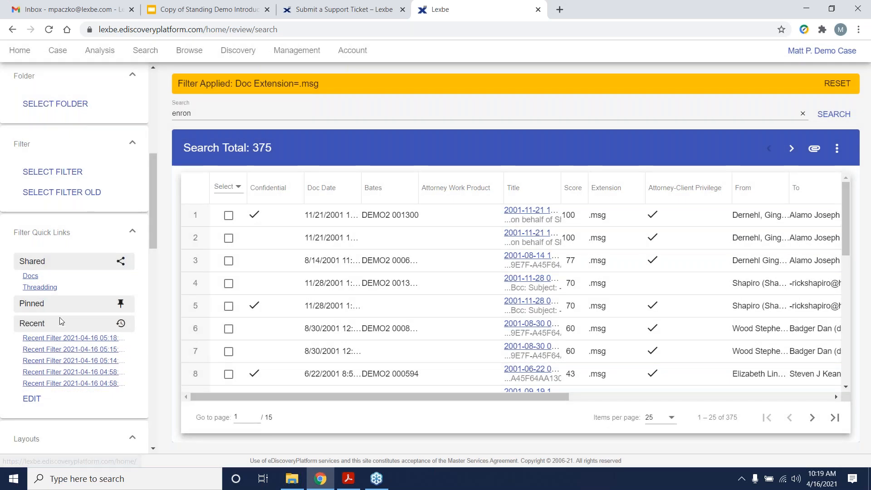
scroll(60, 320, "up", 1)
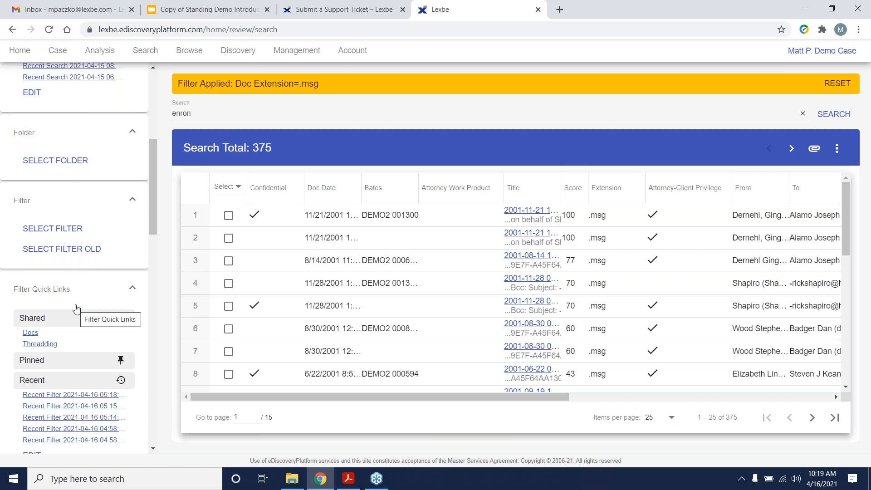
Examine the layout, layout quick link, multi-document edit and export sections that accompany the search results
scroll(76, 308, "down", 2)
scroll(76, 308, "down", 1)
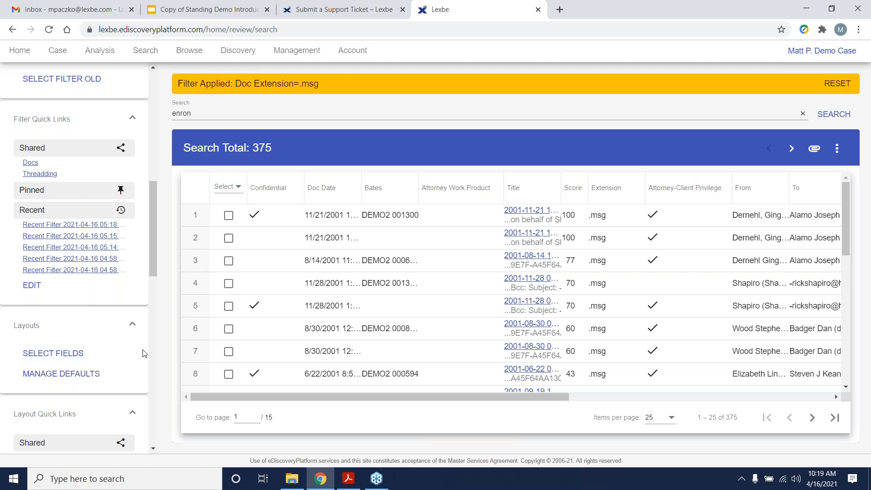
scroll(143, 353, "down", 1)
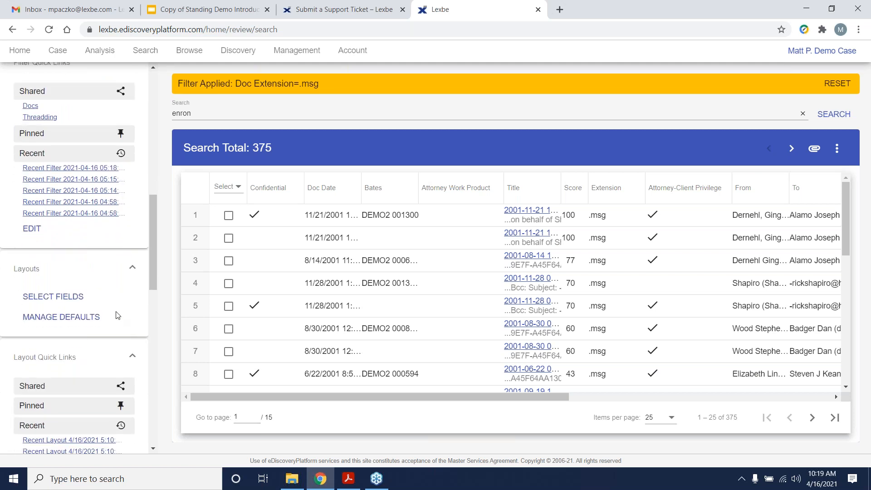
scroll(95, 294, "down", 1)
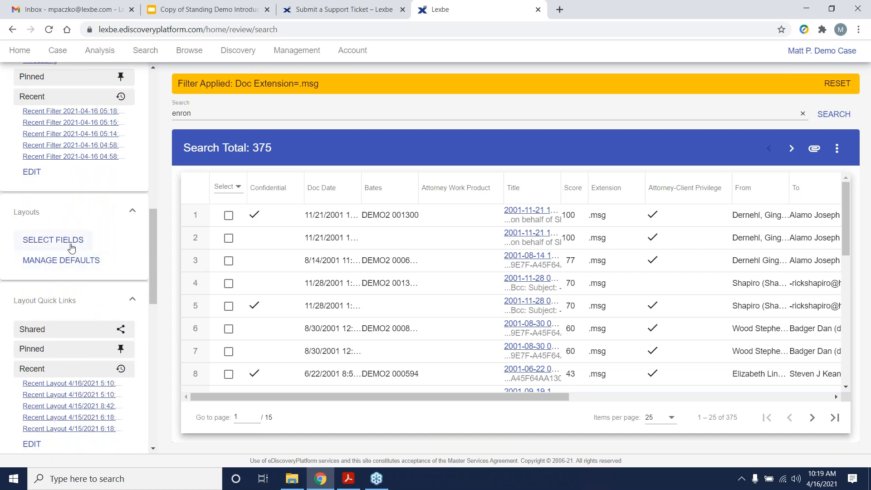
scroll(72, 252, "down", 2)
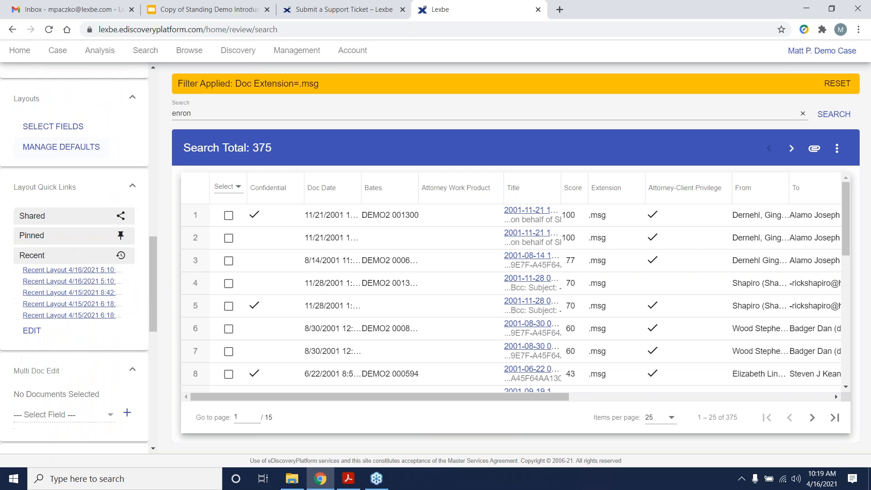
scroll(107, 278, "down", 1)
scroll(107, 279, "down", 1)
scroll(108, 279, "down", 1)
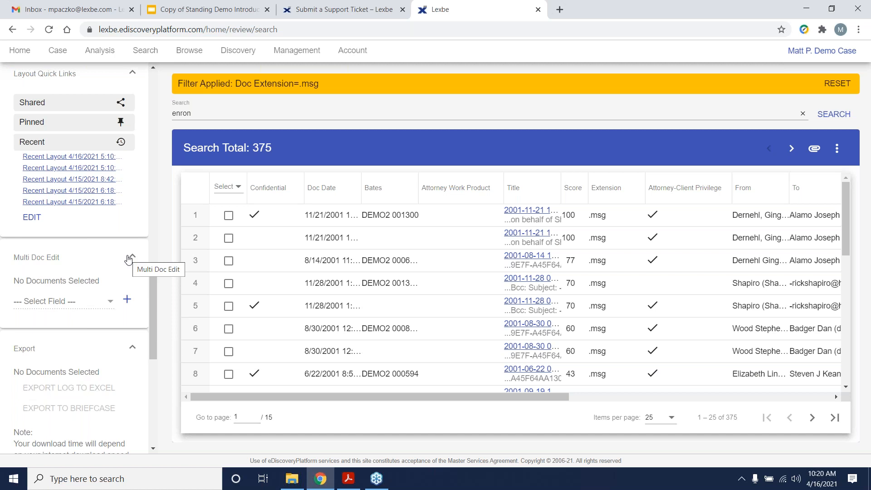
Select all documents in the filtered list and try a bulk edit marking them Confidential, cancelling the update
left_click(238, 188)
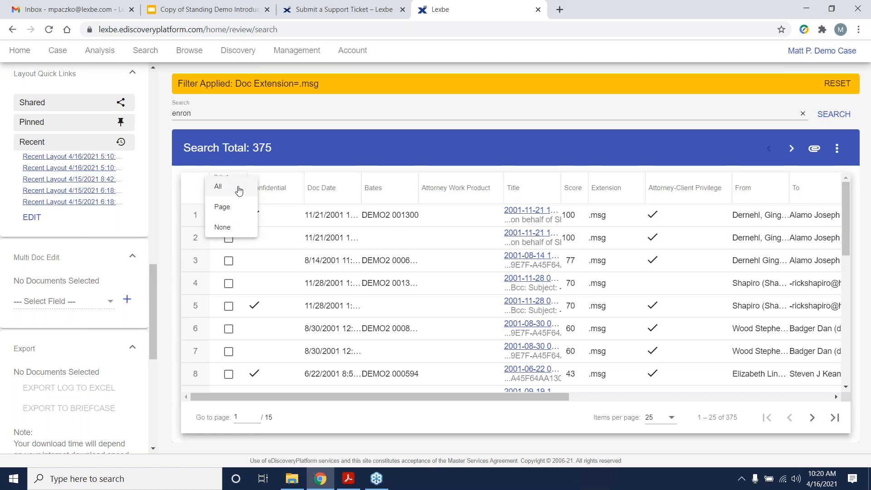
left_click(240, 189)
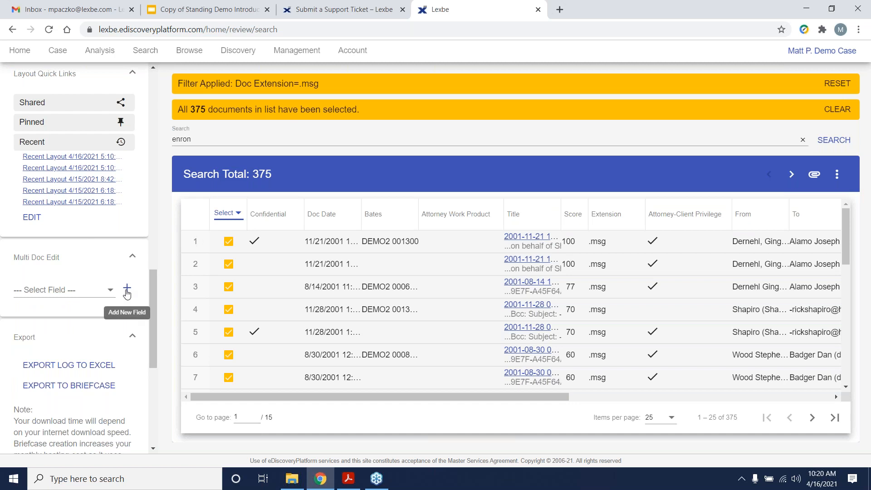
left_click(109, 296)
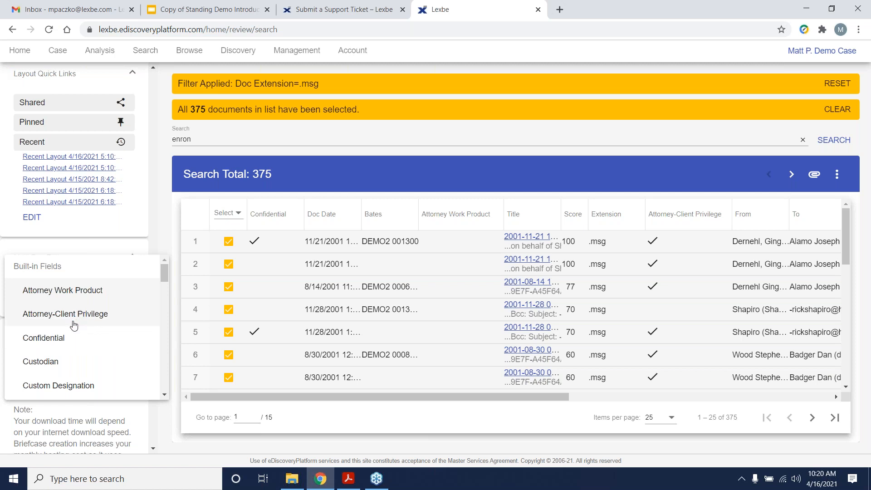
left_click(59, 337)
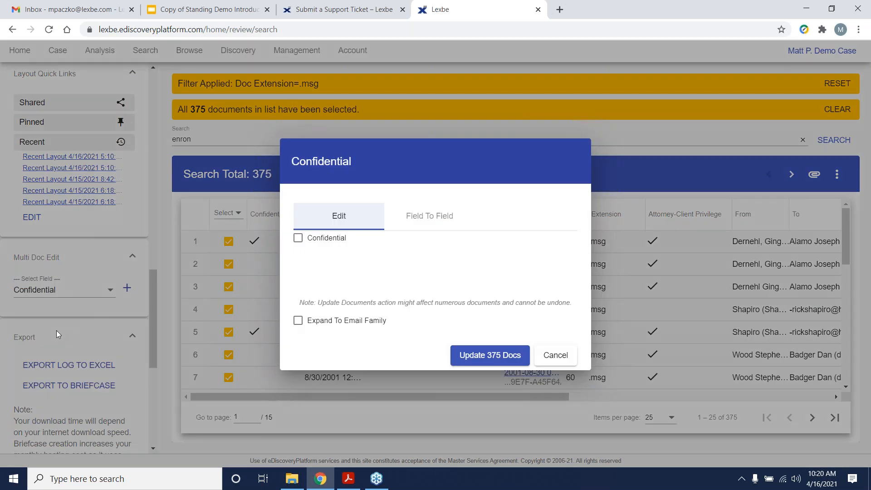
left_click(298, 239)
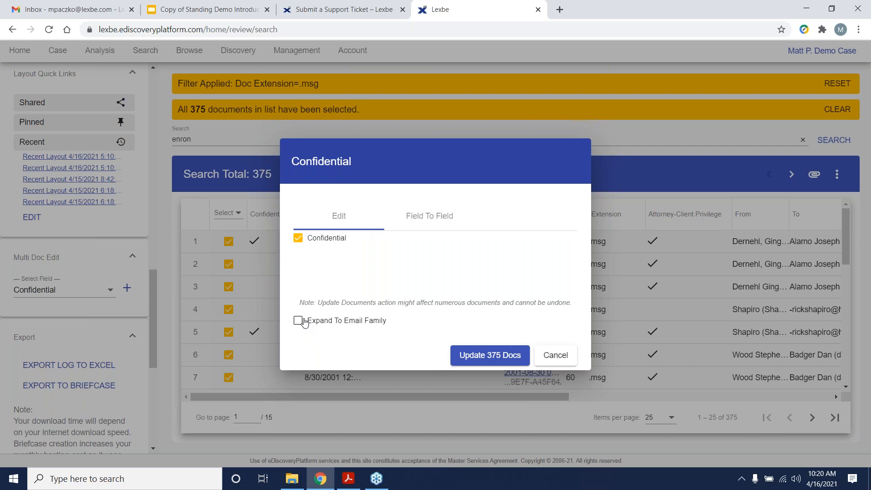
left_click(571, 357)
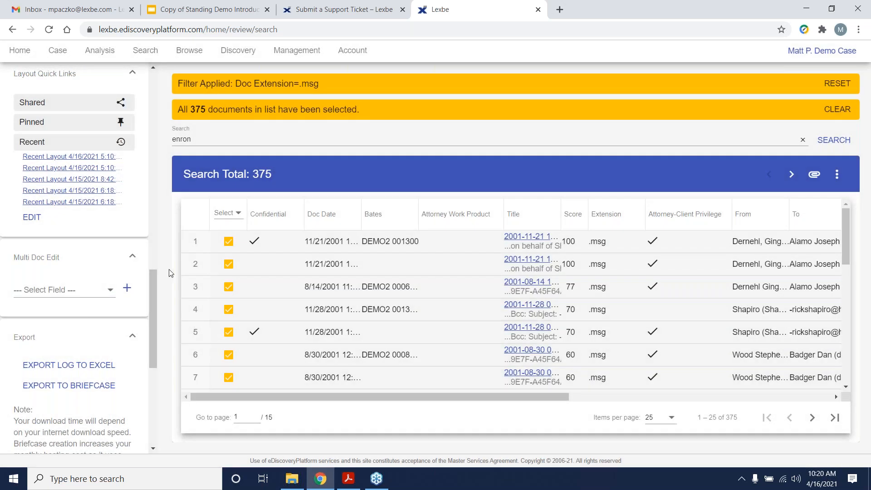
Open the first document in the search results and view its HTML, page and text versions, ending on the PDF version
scroll(150, 286, "down", 6)
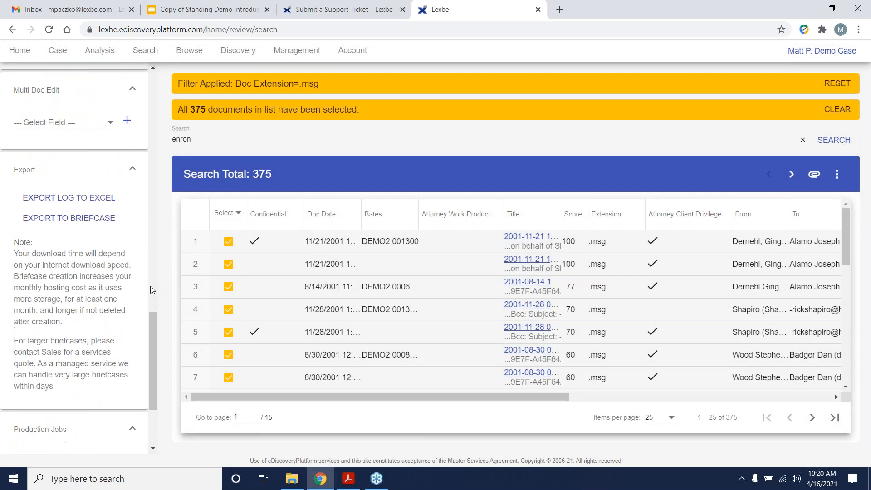
scroll(151, 286, "up", 8)
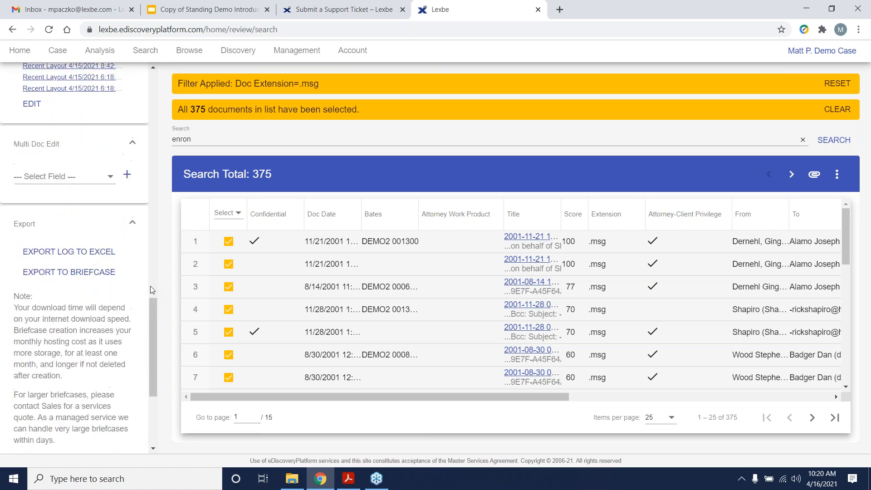
scroll(151, 286, "up", 3)
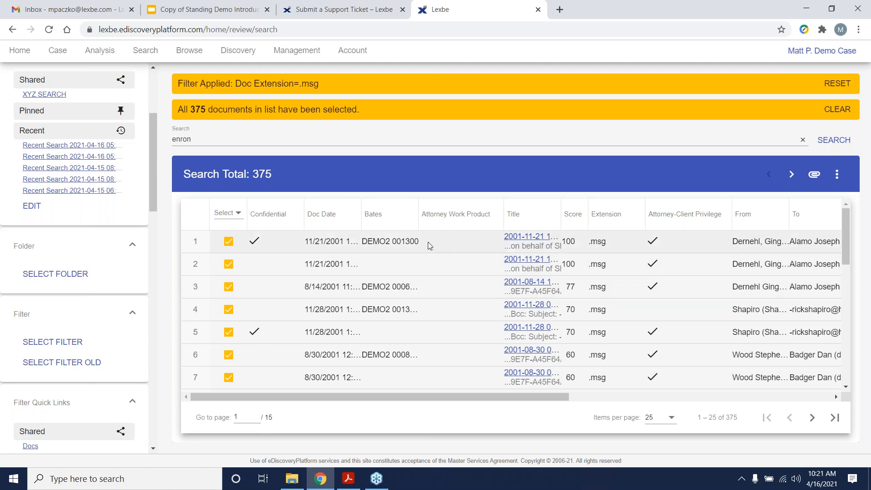
left_click(545, 238)
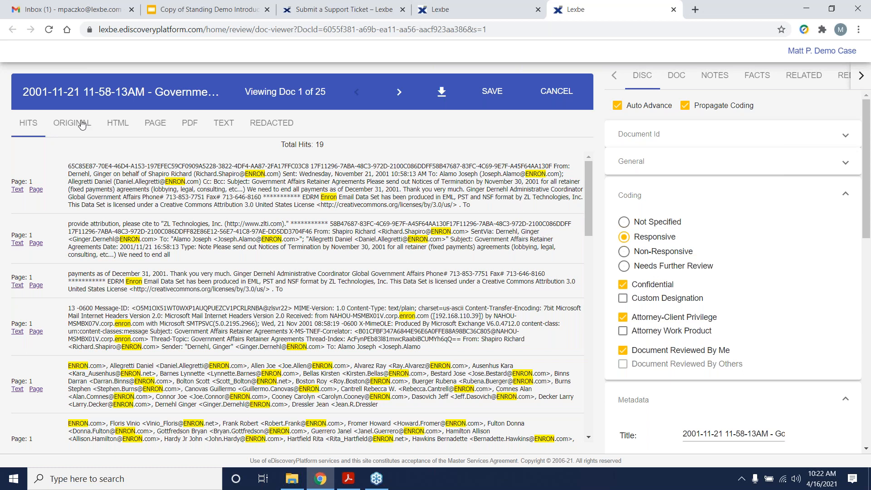
left_click(113, 123)
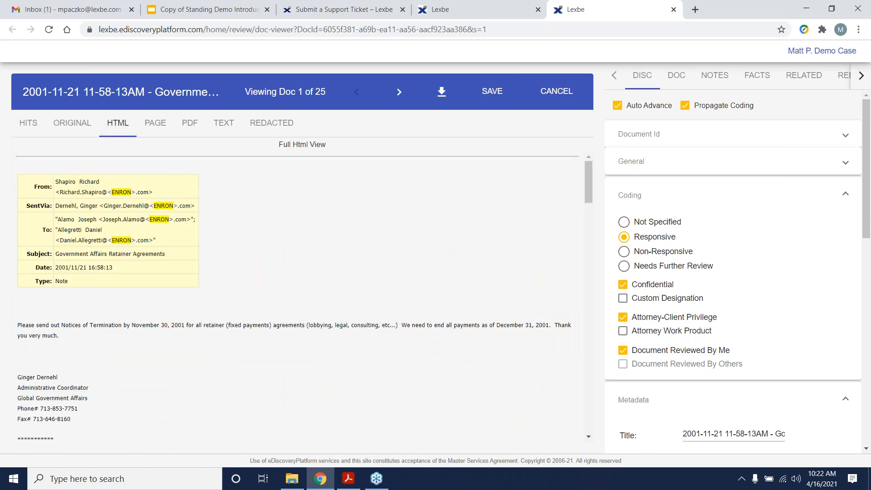
left_click(159, 119)
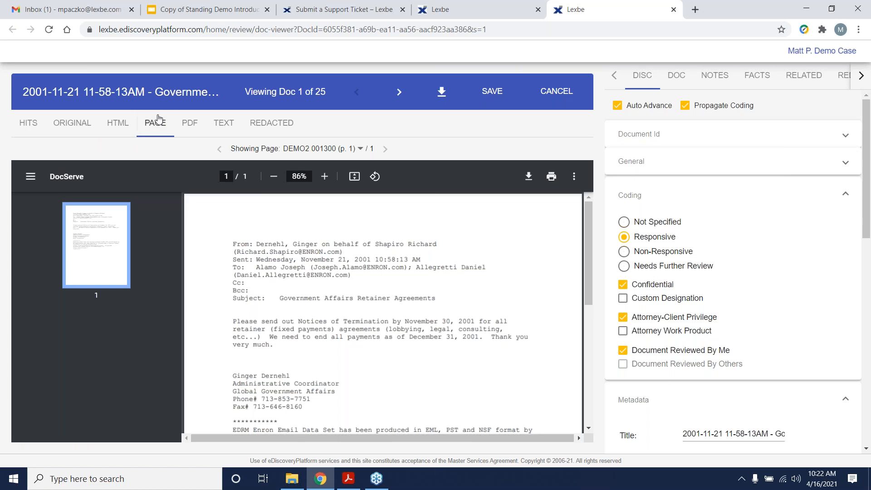
left_click(189, 121)
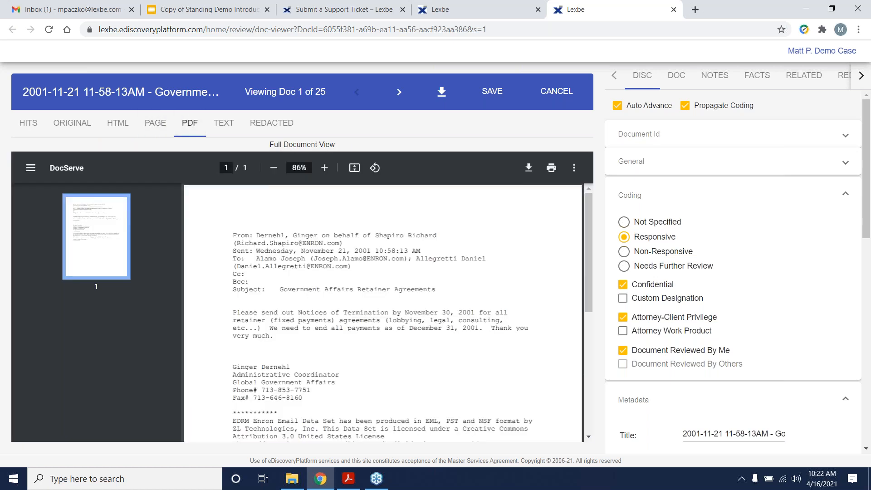
left_click(213, 123)
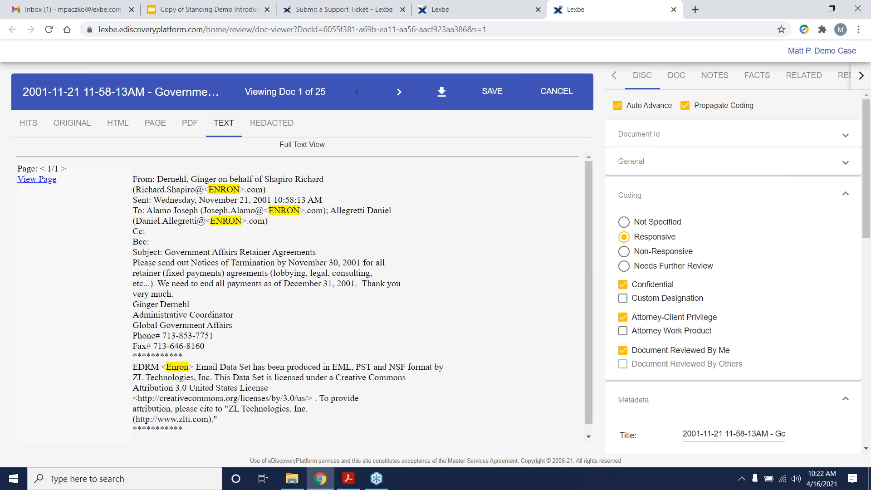
left_click(191, 130)
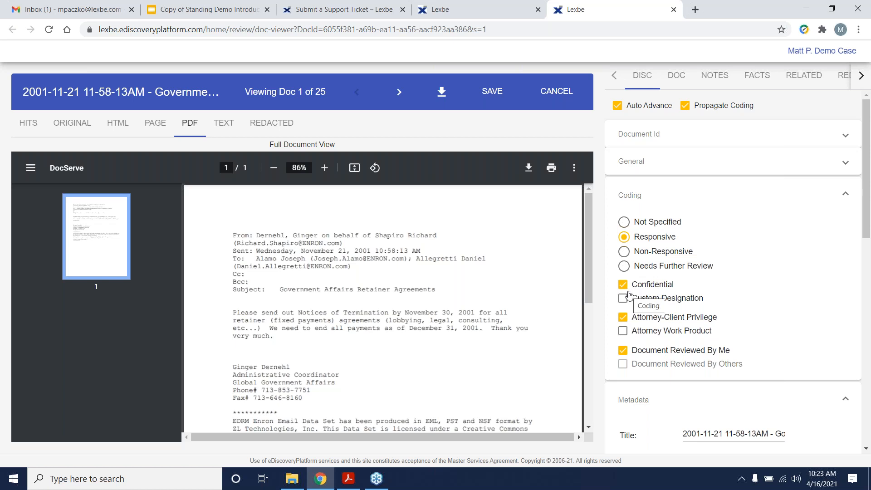
Try clearing the Confidential and Attorney-Client Privilege coding of the first document, and restore both designations
left_click(623, 284)
left_click(623, 317)
left_click(623, 316)
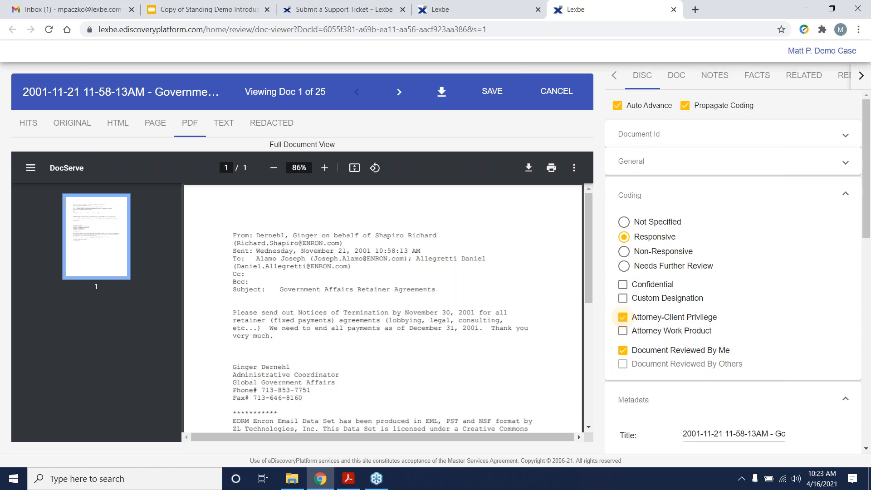
left_click(624, 288)
scroll(751, 246, "down", 1)
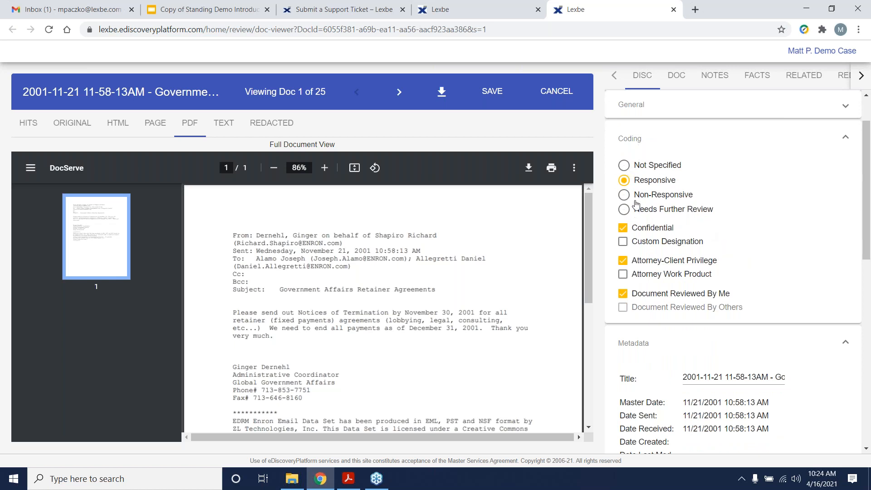
Advance to the second document, look through its metadata and custom field sections, and code it as Confidential
left_click(399, 93)
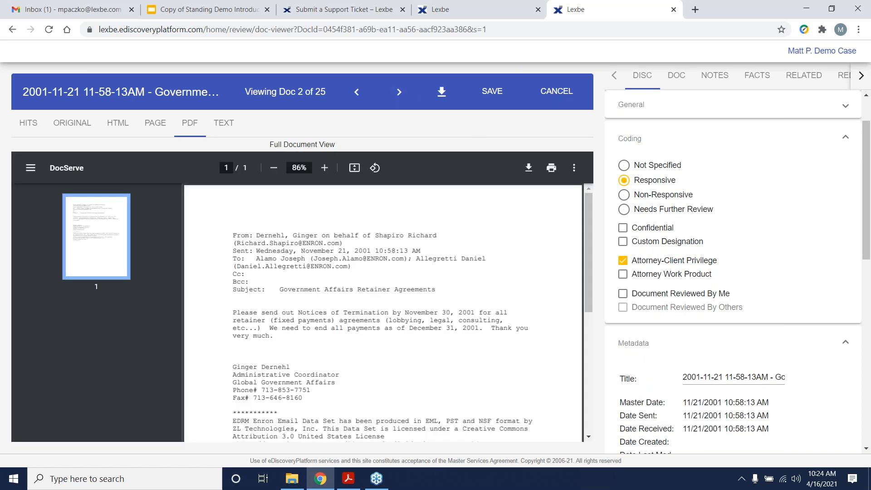
scroll(730, 245, "down", 1)
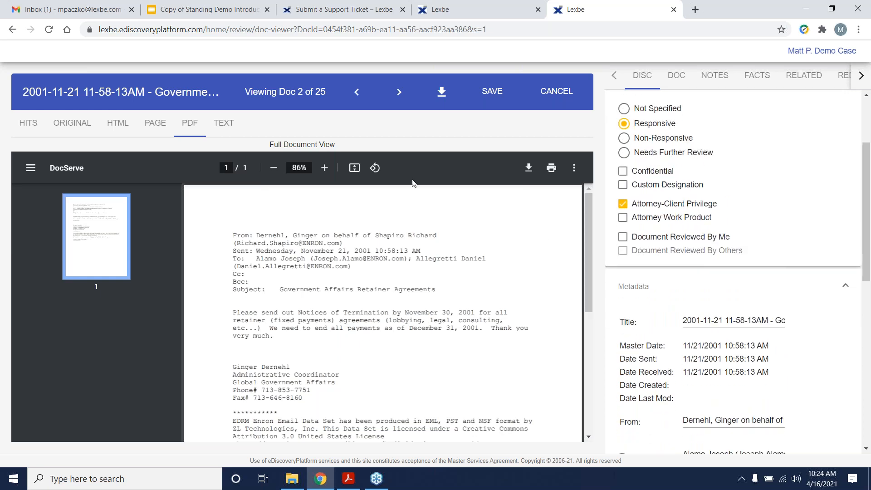
scroll(731, 228, "down", 2)
scroll(702, 204, "down", 1)
scroll(702, 204, "up", 1)
scroll(710, 232, "down", 1)
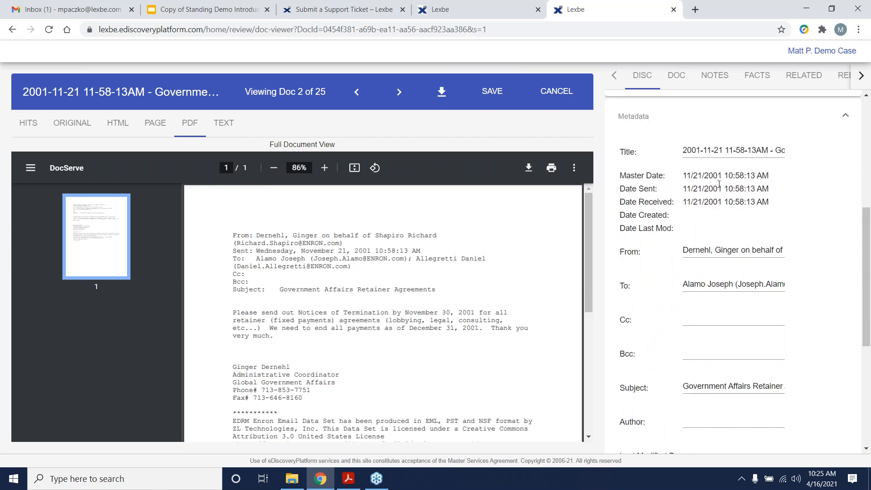
scroll(719, 184, "down", 1)
scroll(733, 268, "down", 4)
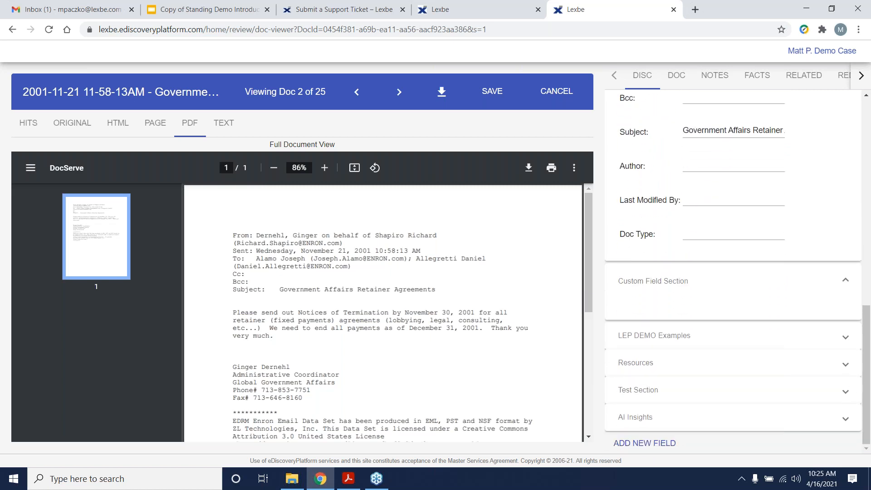
scroll(714, 297, "up", 5)
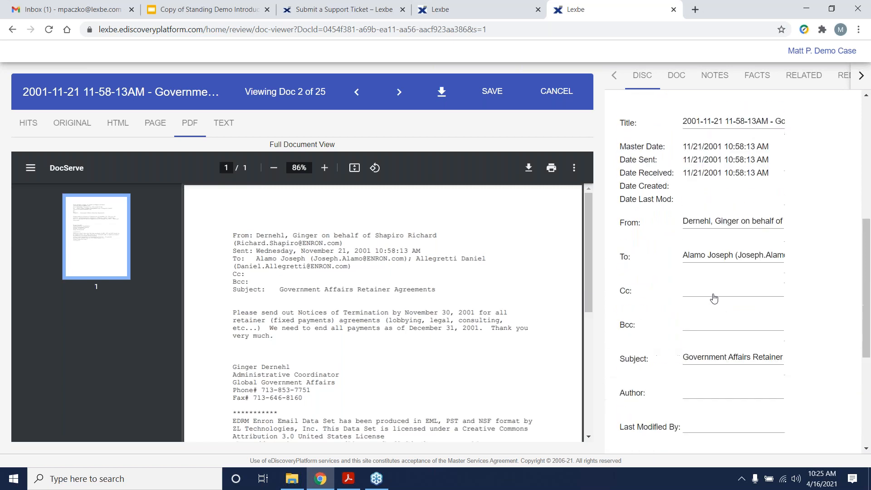
scroll(633, 248, "up", 1)
left_click(623, 255)
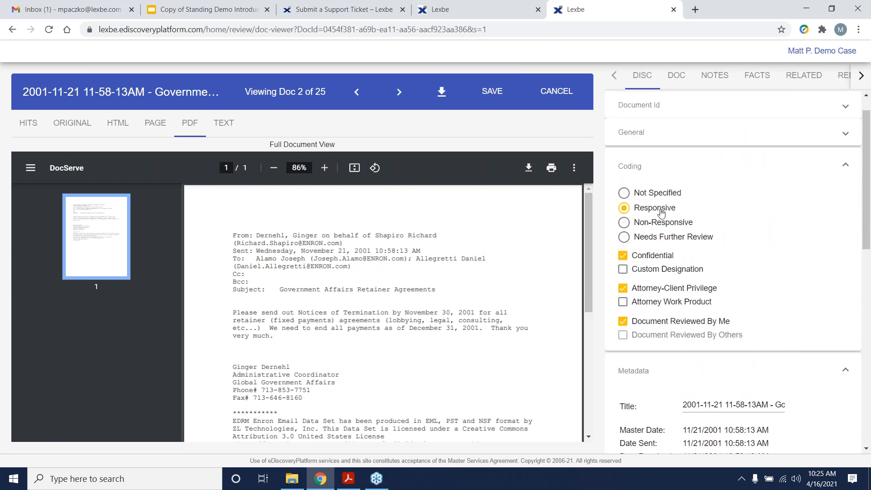
Add a checkbox coding field titled CUSTOM to the Custom Field Section
scroll(659, 264, "down", 7)
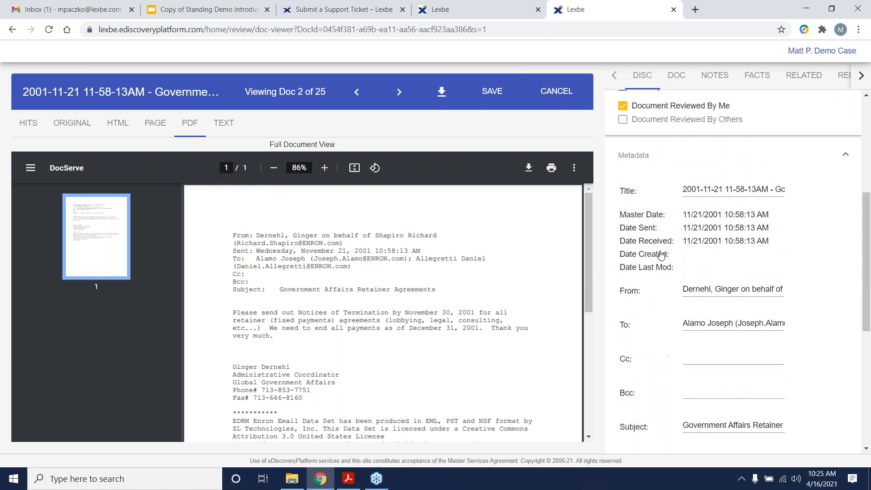
scroll(661, 256, "down", 3)
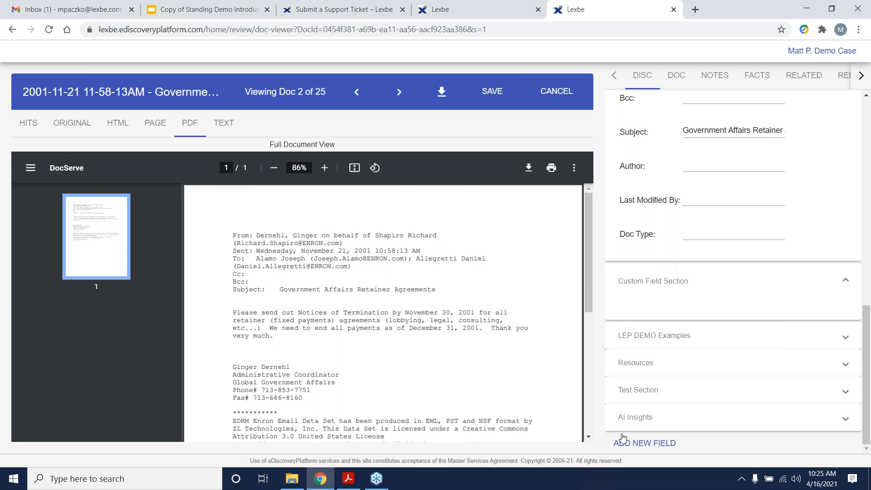
left_click(663, 449)
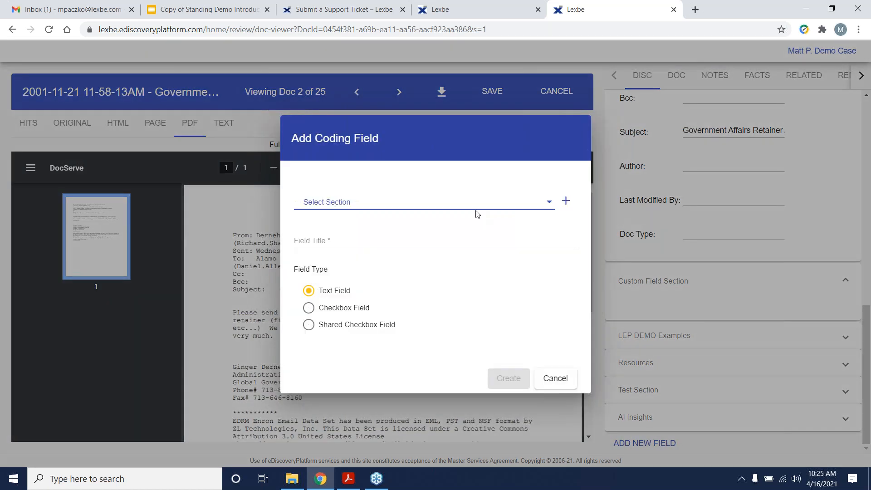
left_click(485, 207)
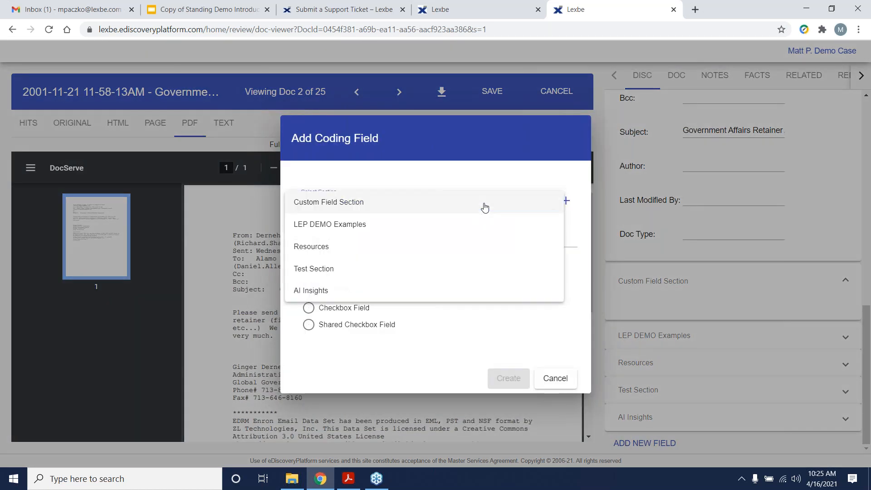
left_click(420, 210)
left_click(405, 237)
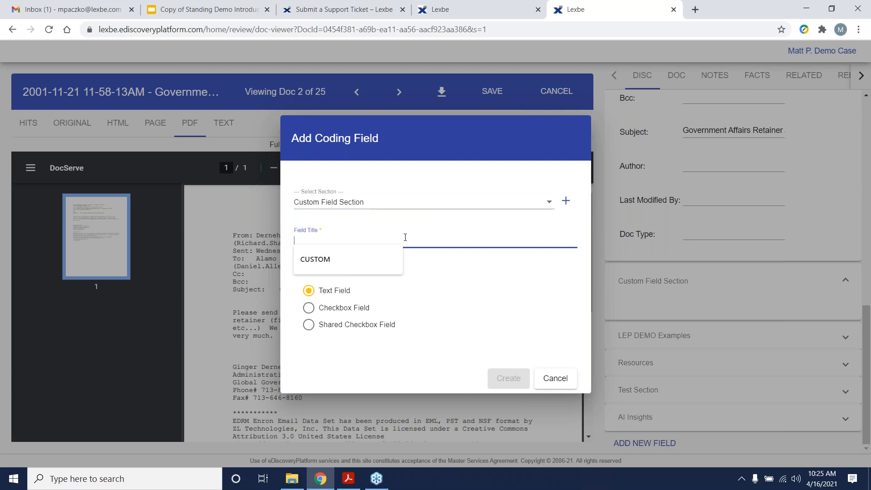
type("CUSTOM")
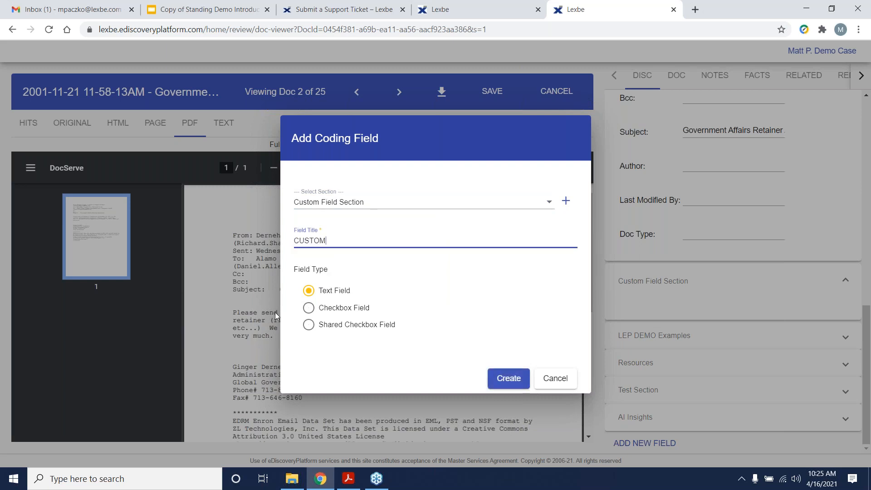
left_click(308, 308)
left_click(509, 379)
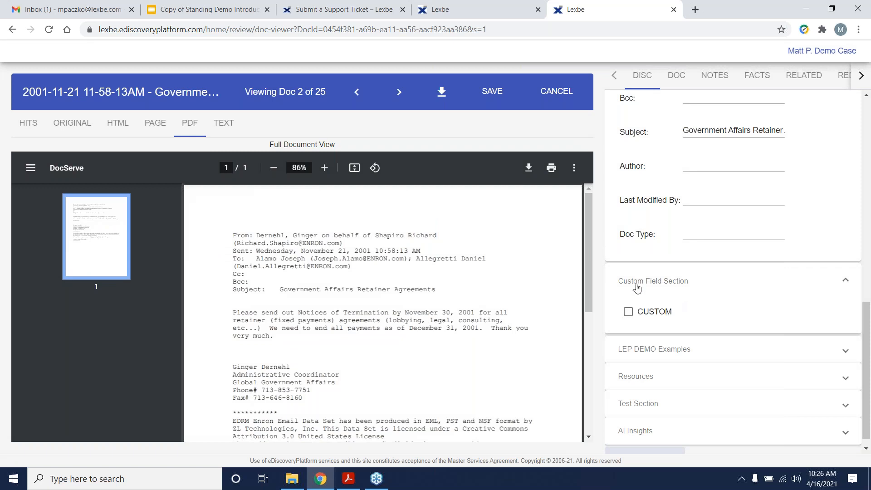
Code the second document with the CUSTOM field and save the coding
left_click(629, 313)
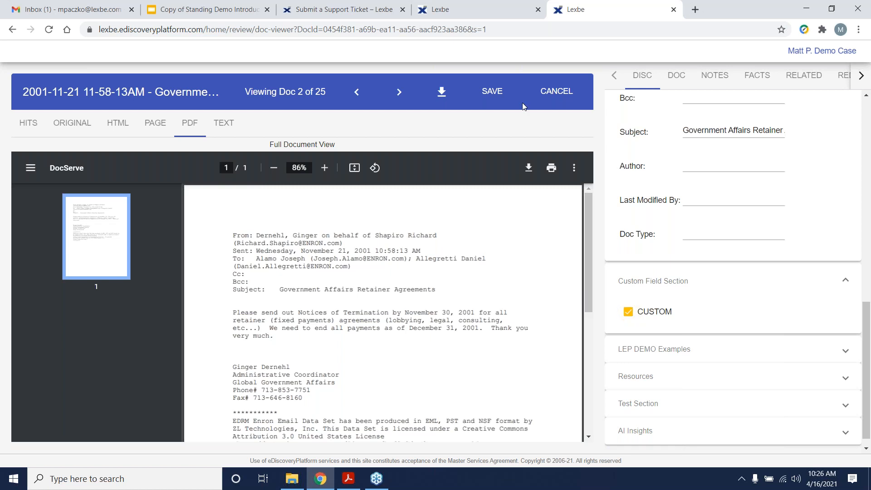
left_click(493, 92)
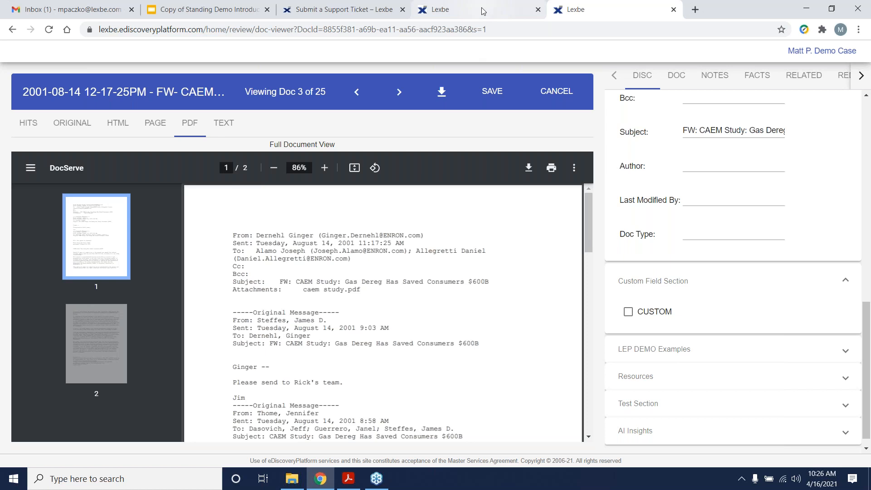
Reload the case's document browse list and filter it to documents whose CUSTOM coding field is checked
left_click(482, 10)
left_click(188, 52)
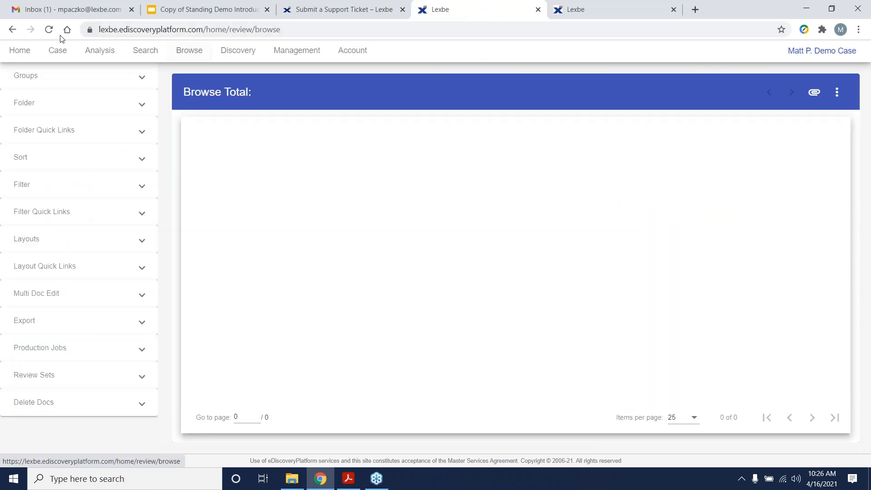
left_click(49, 30)
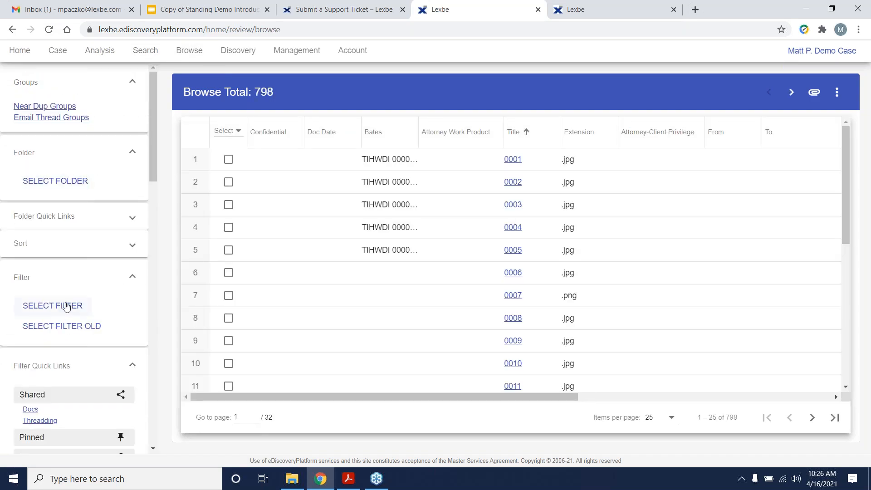
left_click(67, 305)
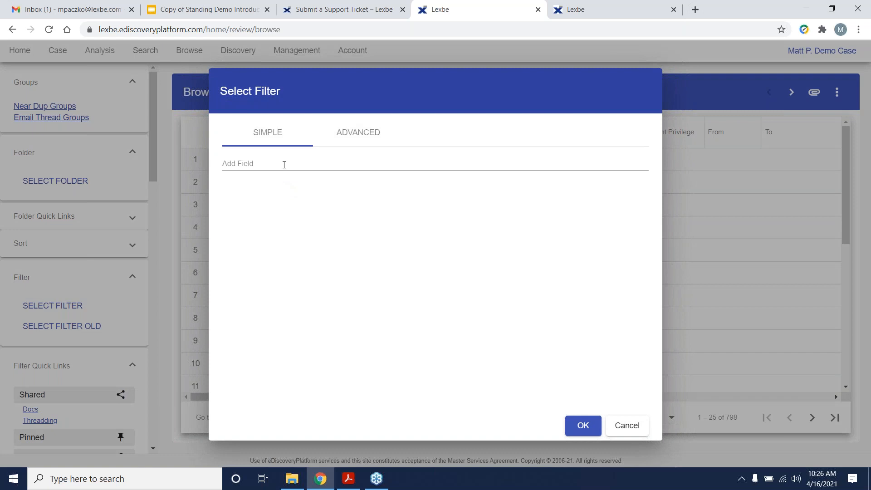
left_click(284, 164)
type("cus")
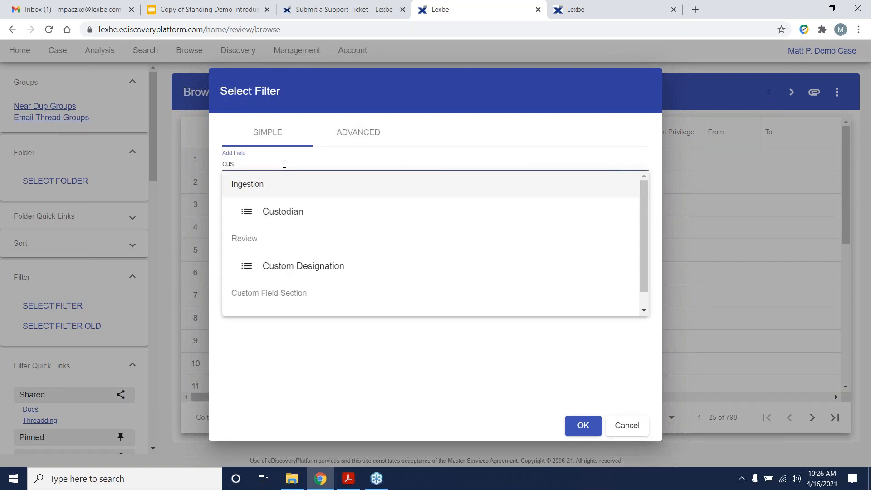
scroll(305, 254, "down", 2)
left_click(288, 306)
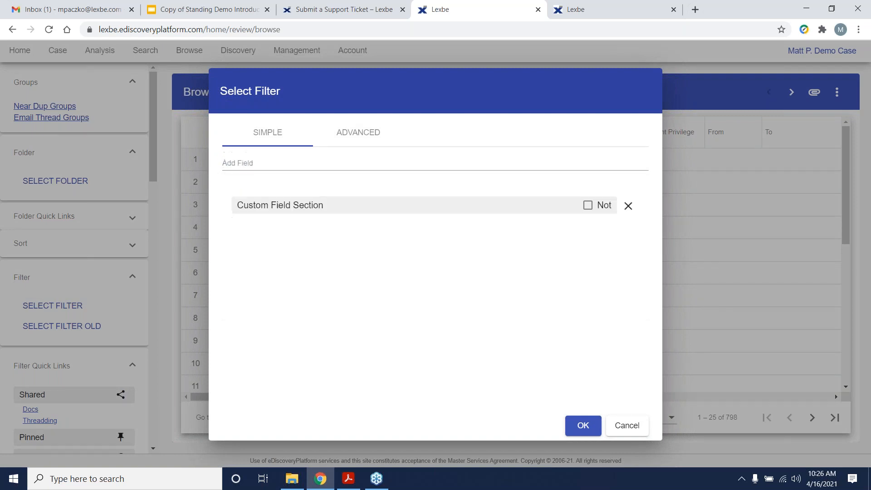
left_click(584, 426)
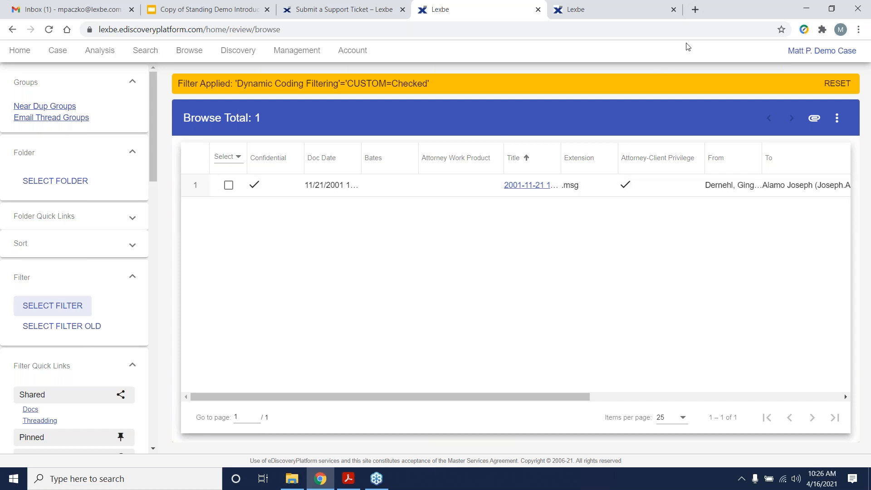
Open the third document in the redaction editor and redact the short message between the two original-message headers on page 1
left_click(658, 17)
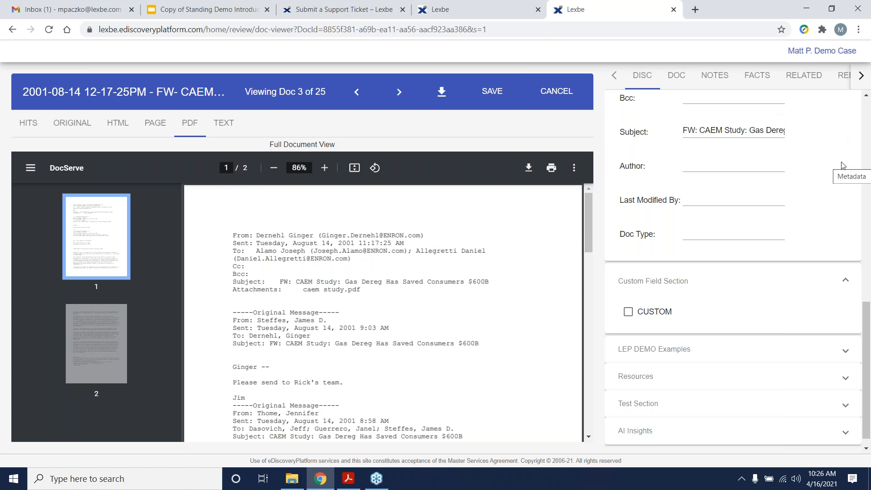
left_click(675, 81)
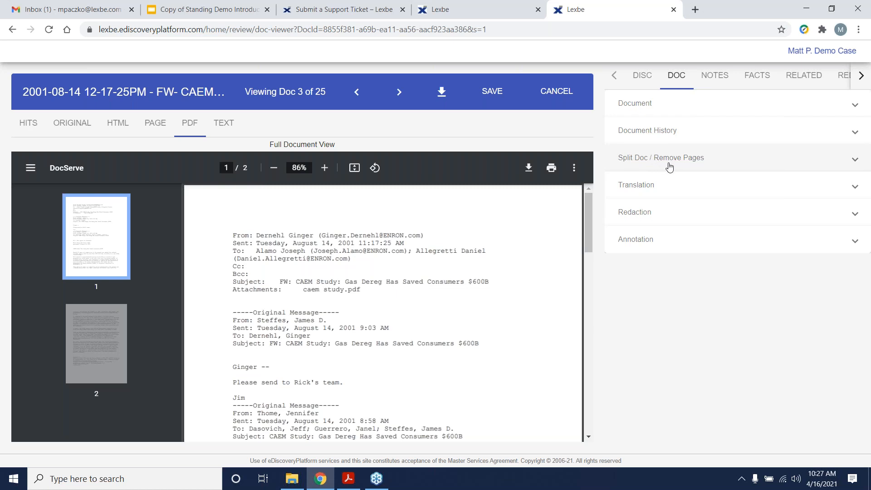
left_click(721, 224)
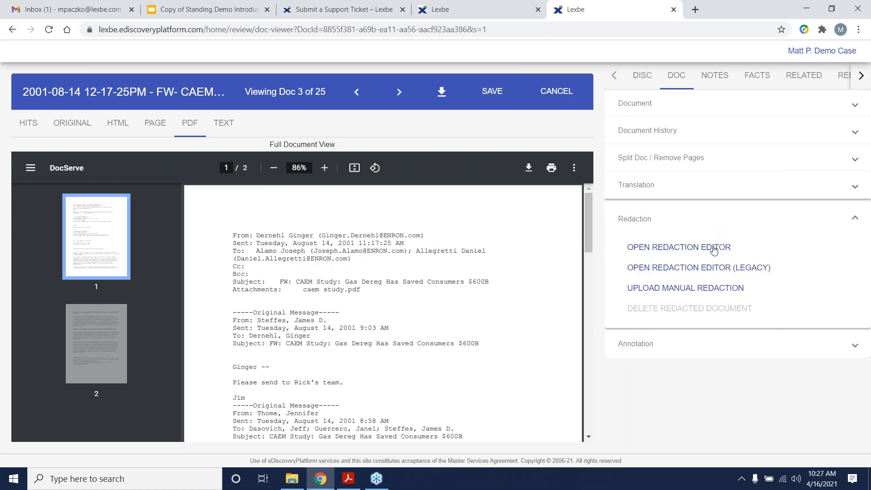
left_click(688, 248)
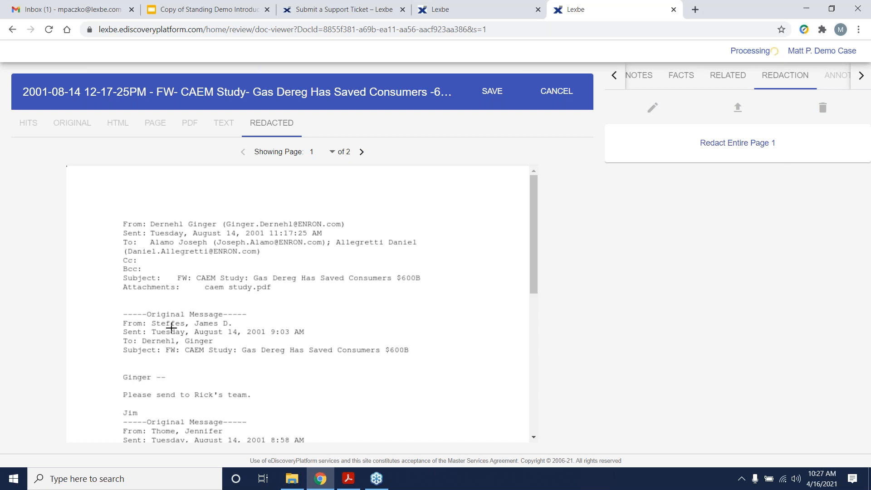
scroll(136, 340, "down", 1)
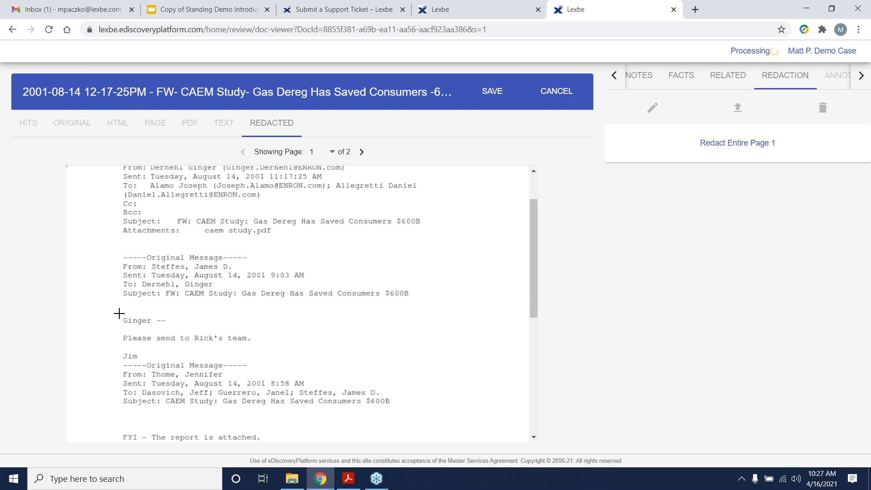
left_click_drag(119, 314, 321, 361)
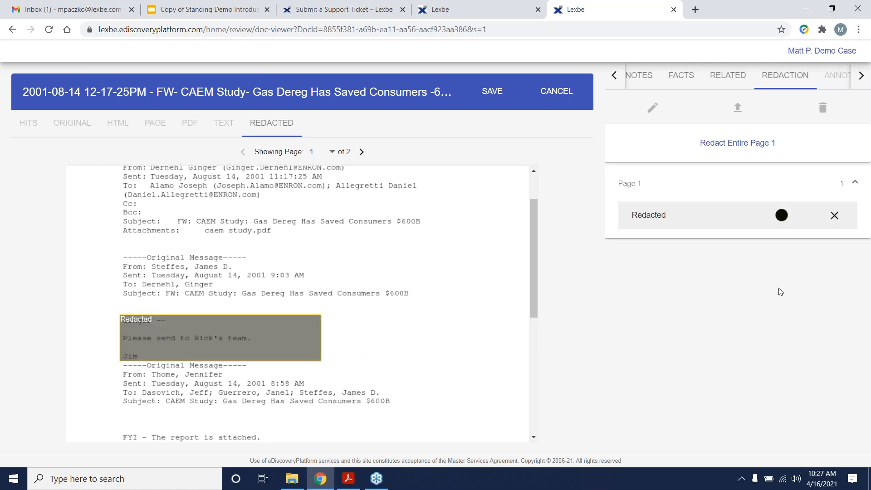
Change the redaction's color to white and its label text to CUSTOM
left_click(783, 219)
left_click(804, 239)
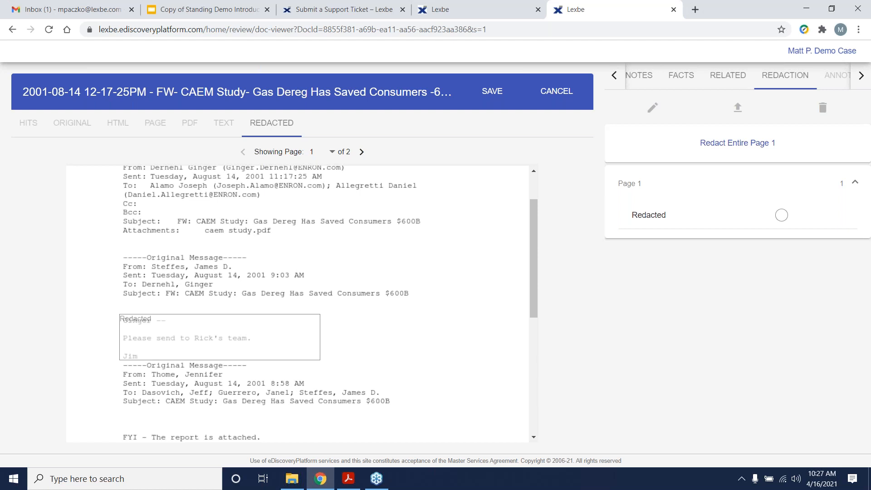
mouse_move(794, 229)
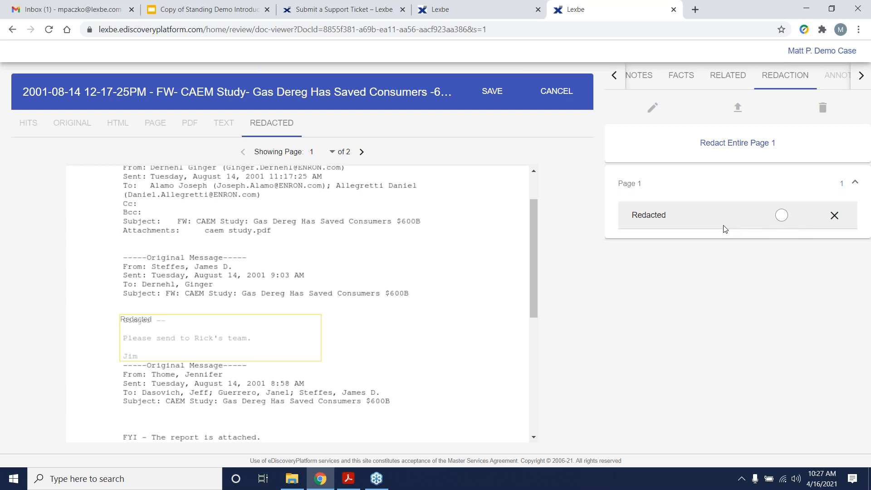
left_click(667, 214)
left_click_drag(666, 215, 622, 213)
type("CUSTOM")
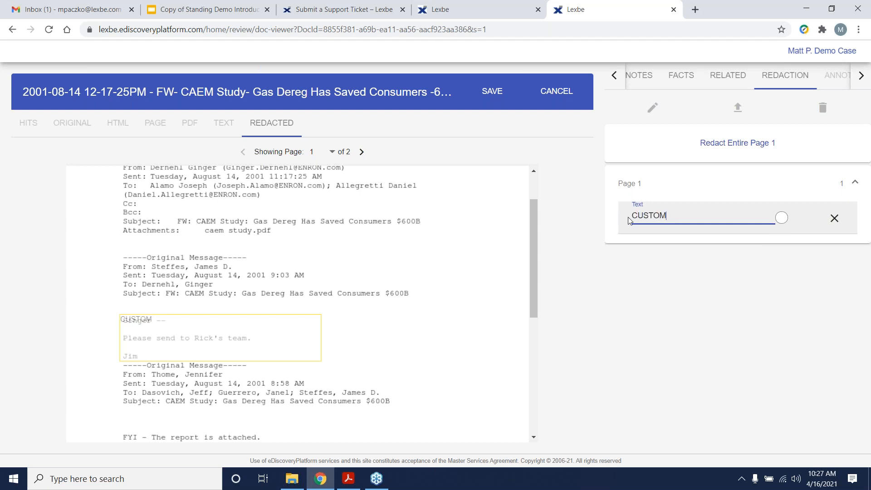
Replace the redaction's label text with PII
key("BackSpace")
key("BackSpace")
key("BackSpace")
key("BackSpace")
key("BackSpace")
key("BackSpace")
type("PII")
key("Return")
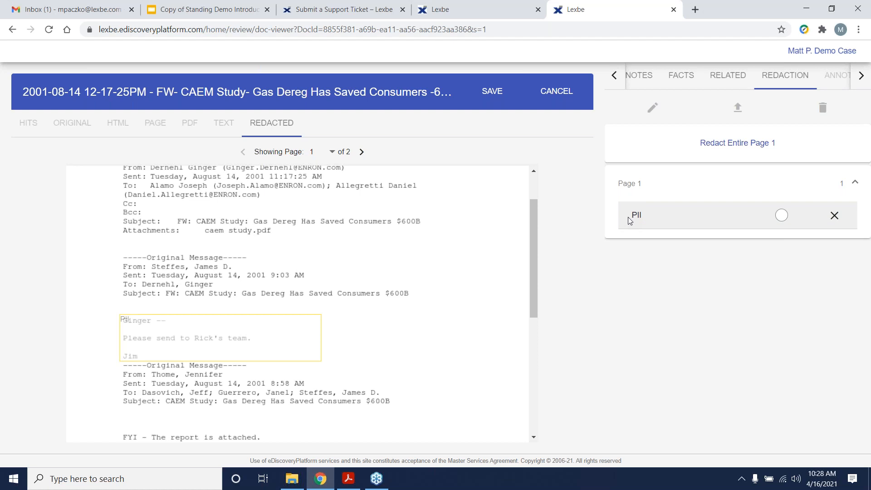
Delete the PII redaction from page 1 and leave the redaction editor without saving changes
left_click(732, 149)
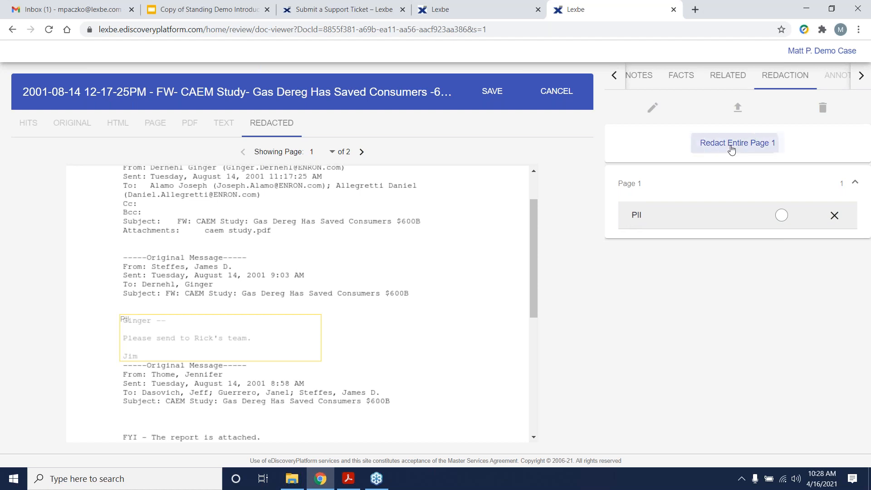
left_click(835, 221)
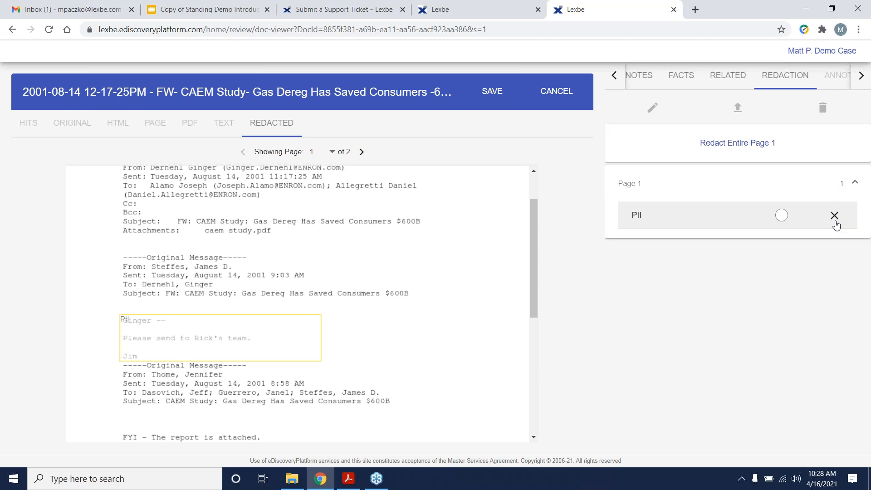
left_click(834, 216)
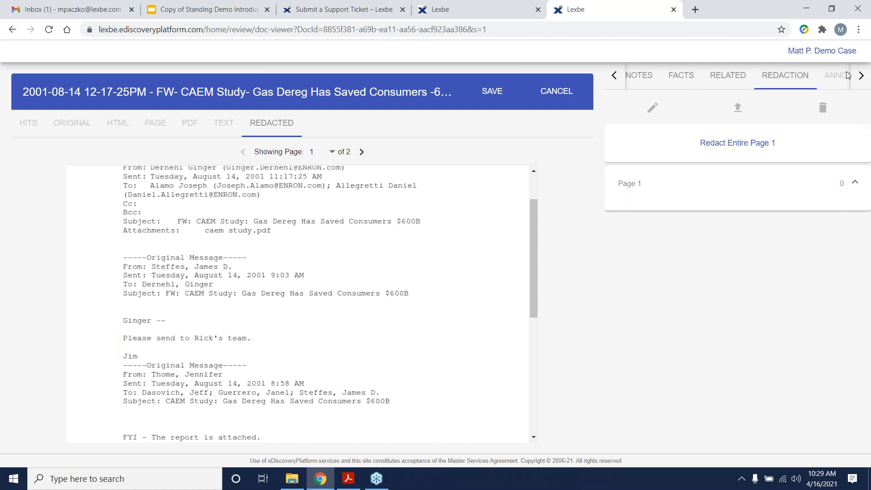
left_click(862, 75)
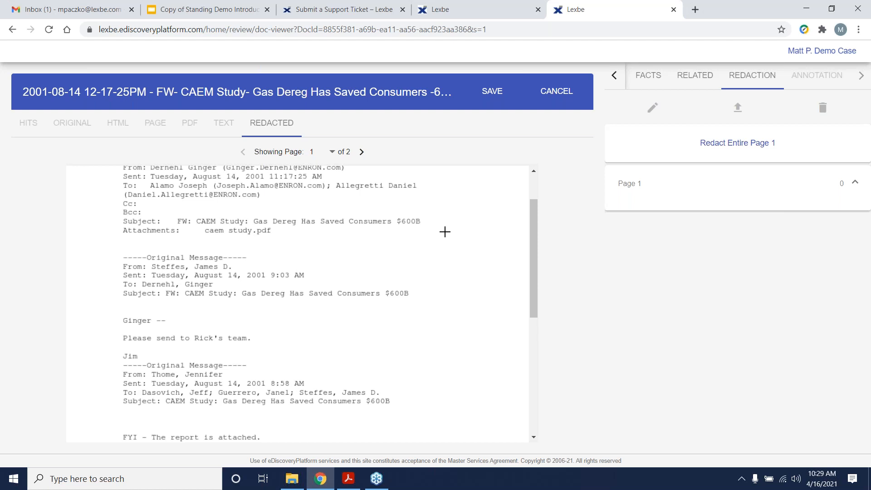
left_click(573, 94)
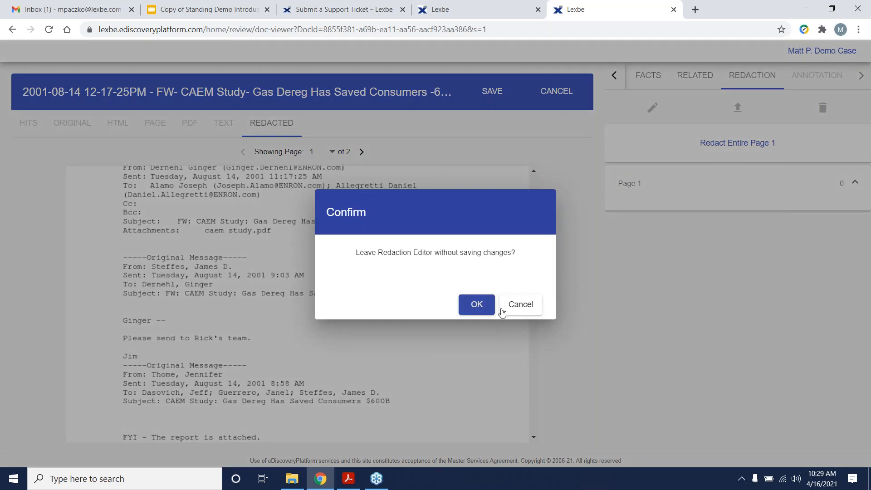
left_click(476, 305)
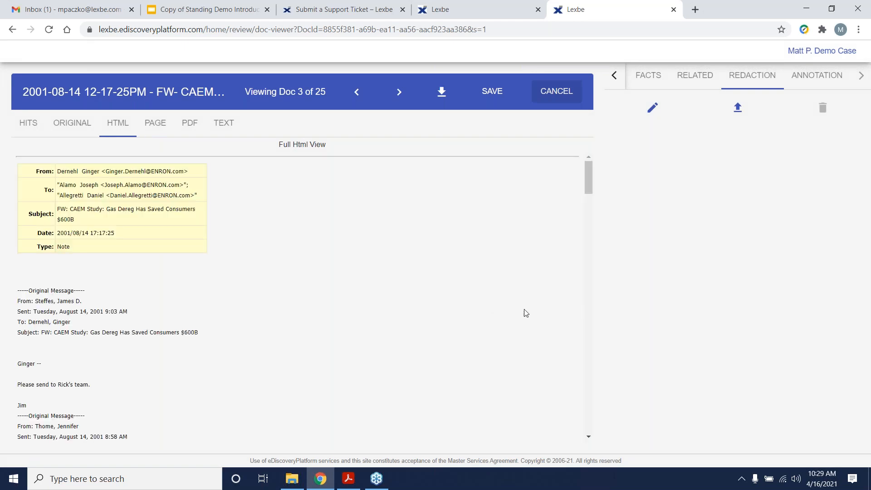
Draft a shared note titled BUDGET for page 2 of the third document, and discard the note
left_click(614, 76)
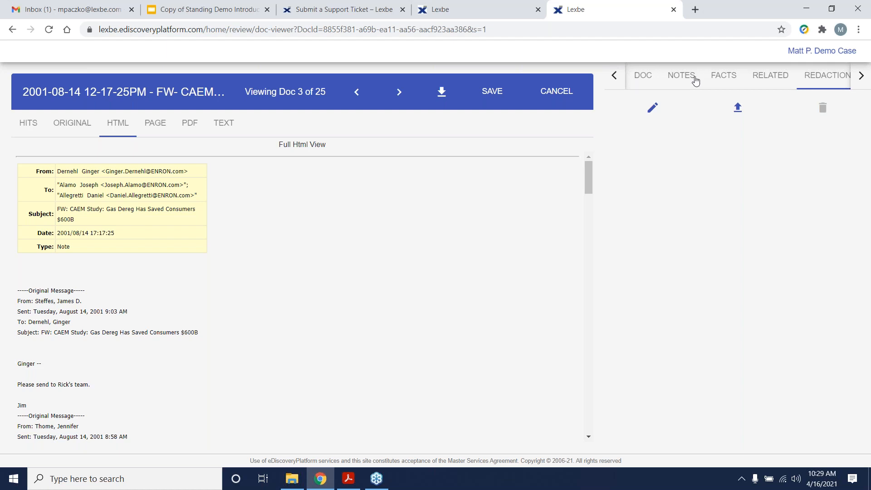
left_click(678, 81)
left_click(626, 96)
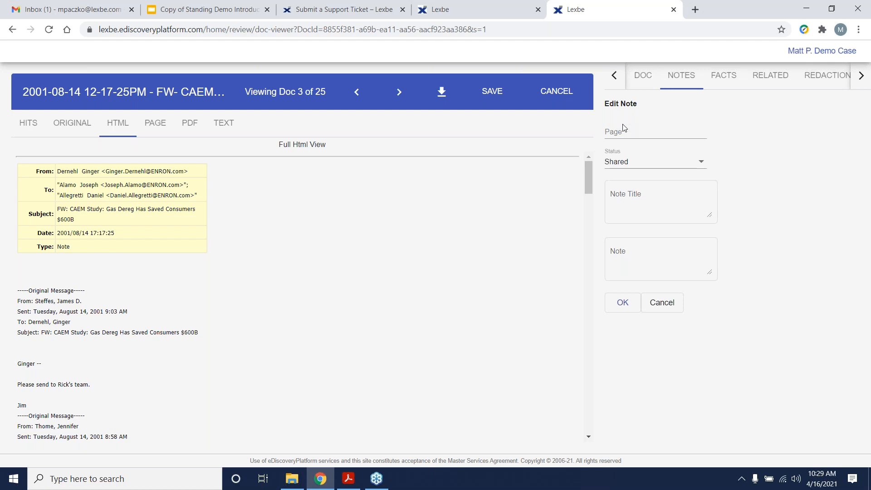
left_click(169, 125)
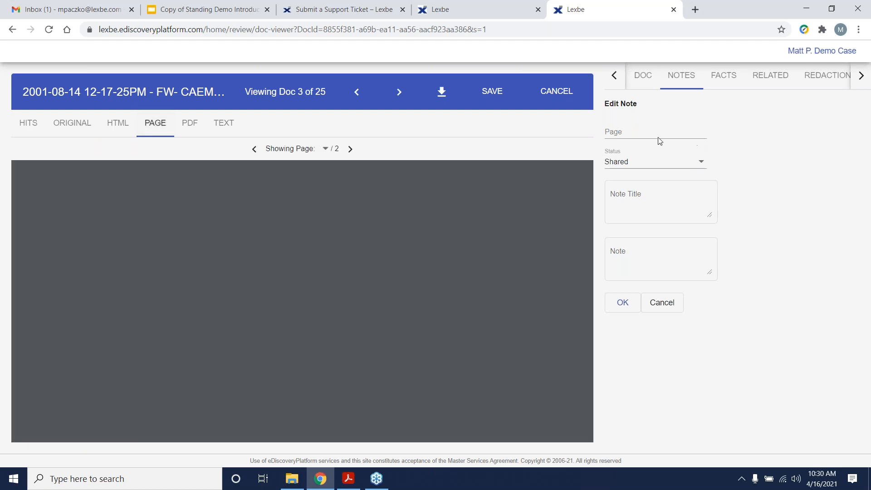
left_click(657, 134)
type("1")
left_click(645, 163)
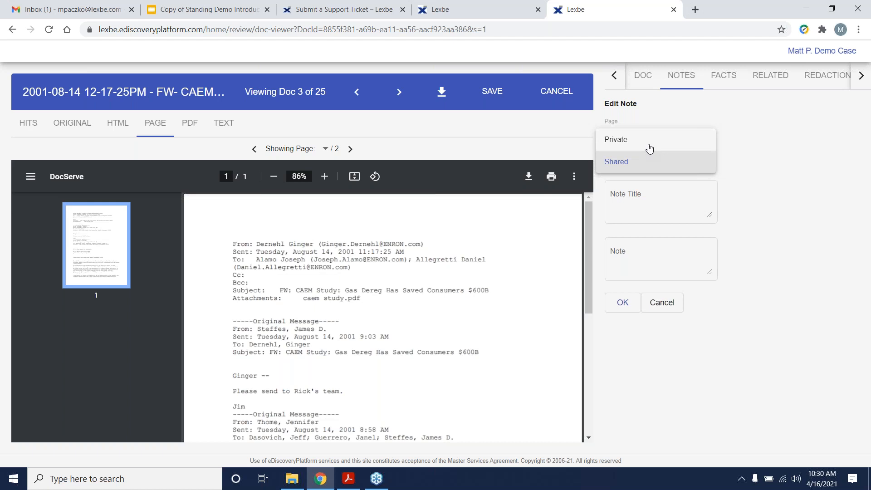
left_click(655, 194)
left_click(654, 194)
type("BUDGET")
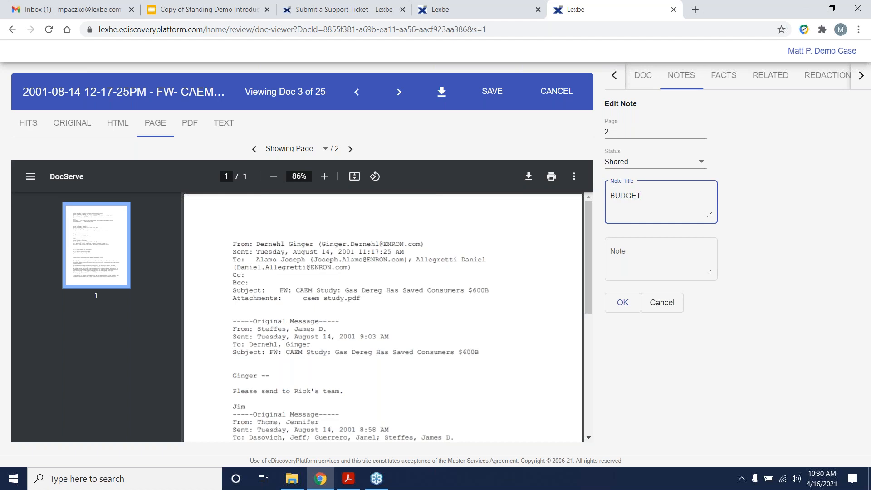
left_click(651, 257)
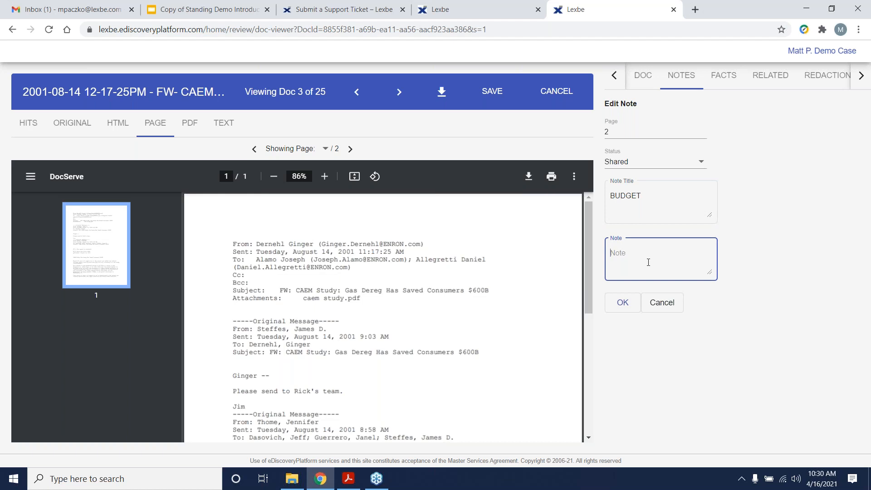
left_click(662, 303)
View the case notes list for the whole case and its export options
left_click(436, 9)
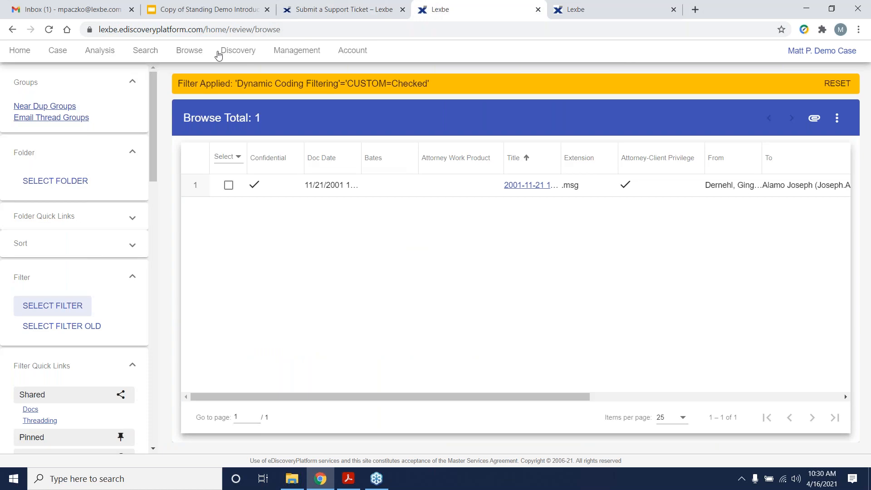
left_click(105, 49)
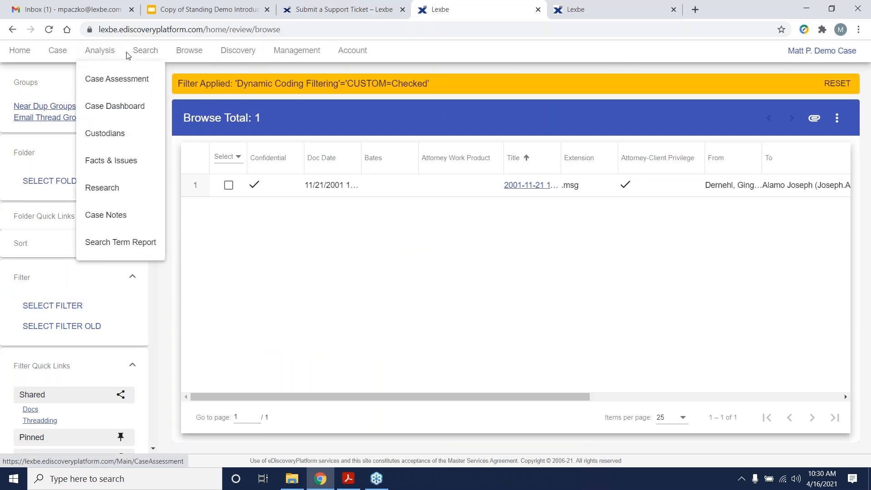
left_click(109, 217)
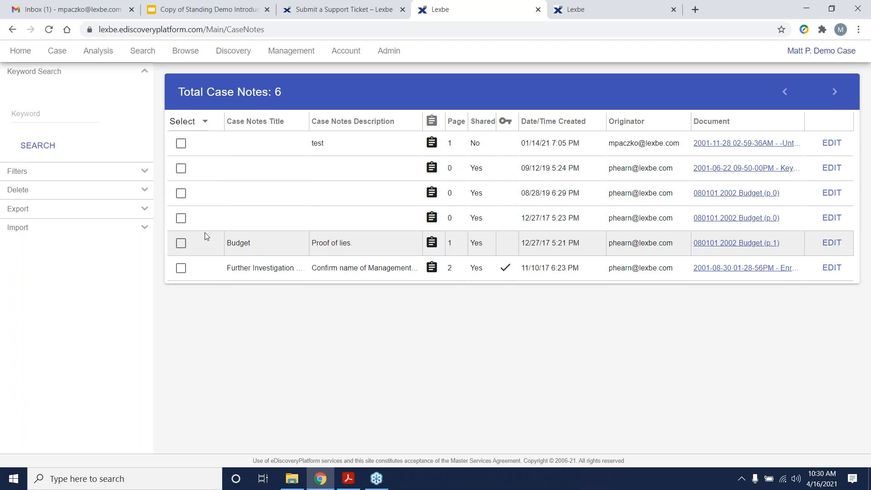
left_click(130, 206)
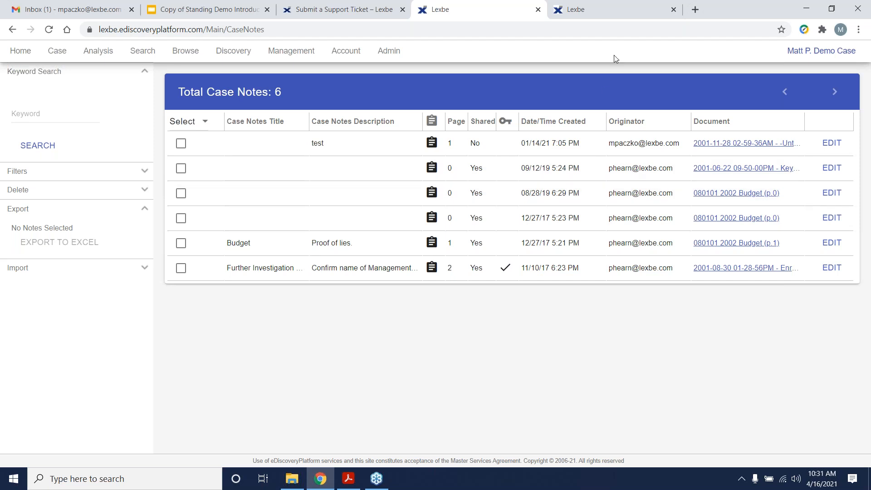
Return to the third document in the viewer and show its facts section
left_click(596, 12)
left_click(717, 76)
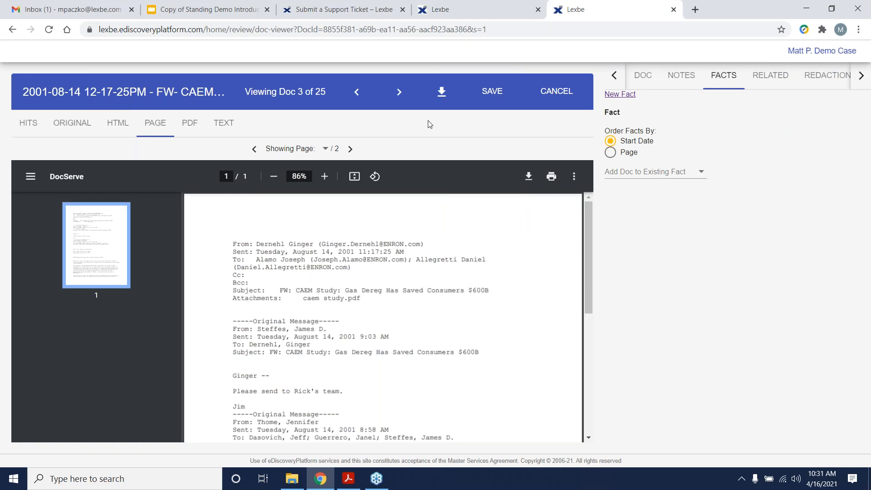
Start a new fact for the third document and review the fields available in the fact form
left_click(625, 93)
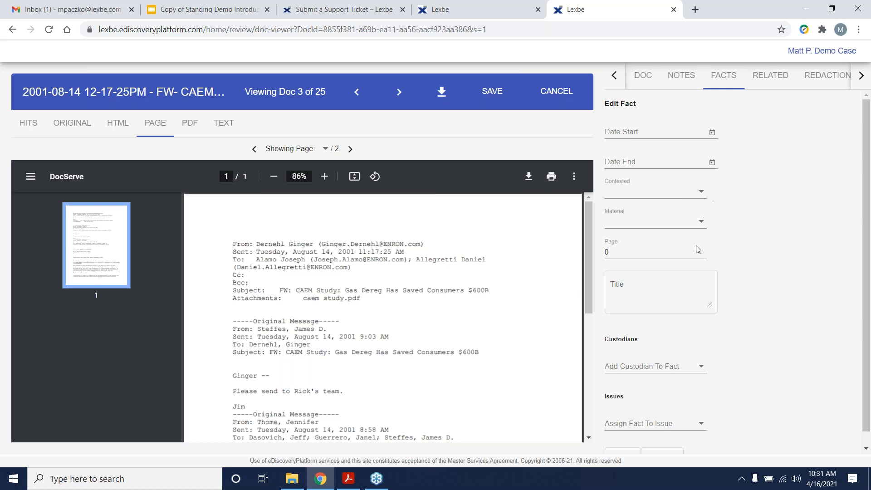
left_click(625, 263)
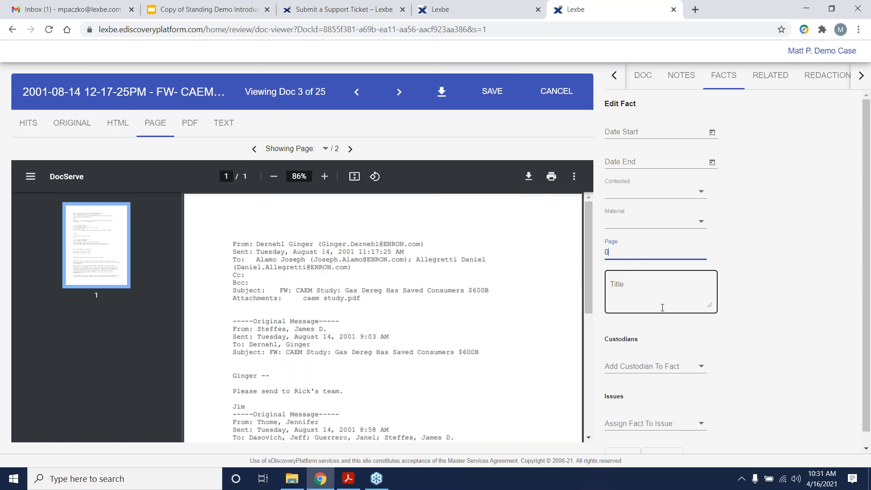
scroll(687, 329, "down", 1)
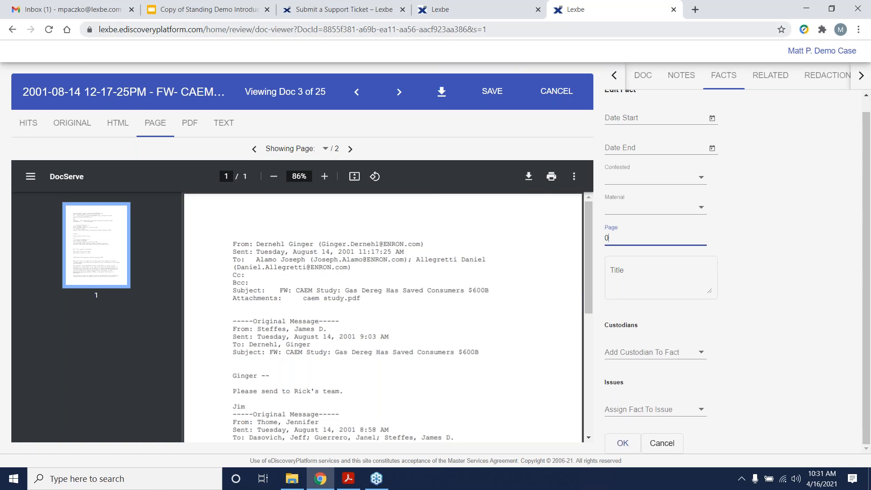
View the facts and issues list for the whole case and its export options
left_click(498, 16)
mouse_move(112, 50)
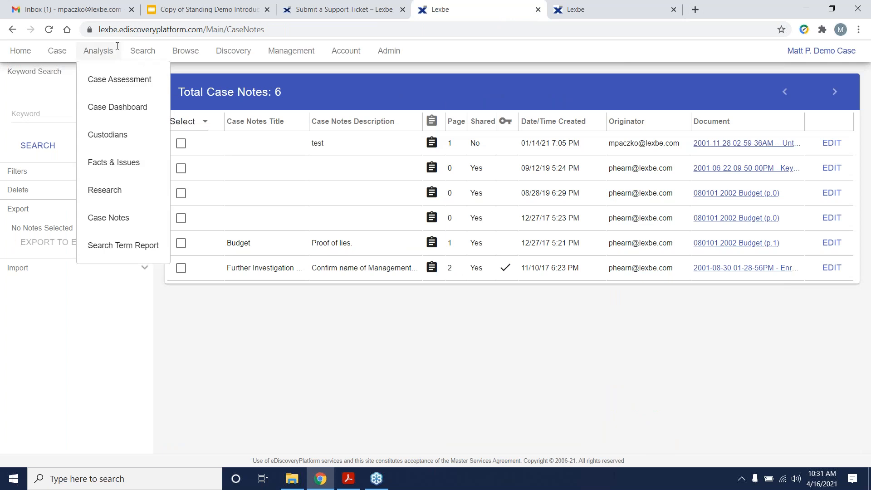
left_click(114, 162)
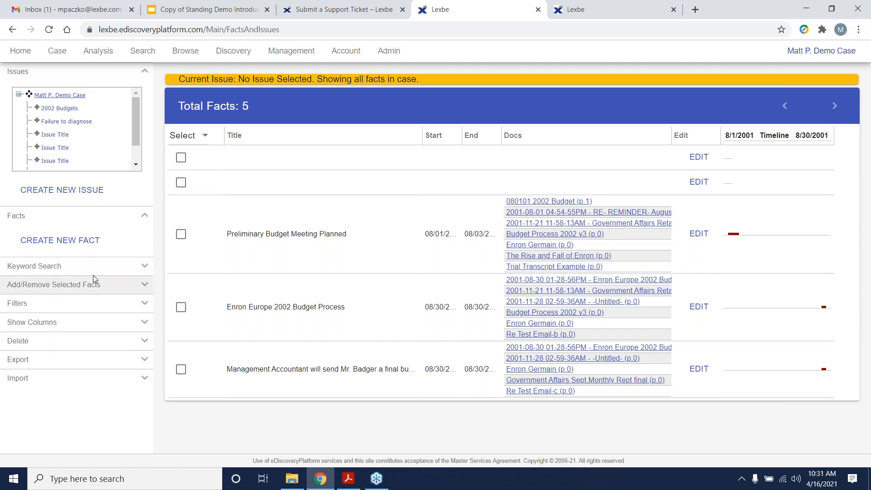
left_click(76, 361)
scroll(109, 369, "down", 1)
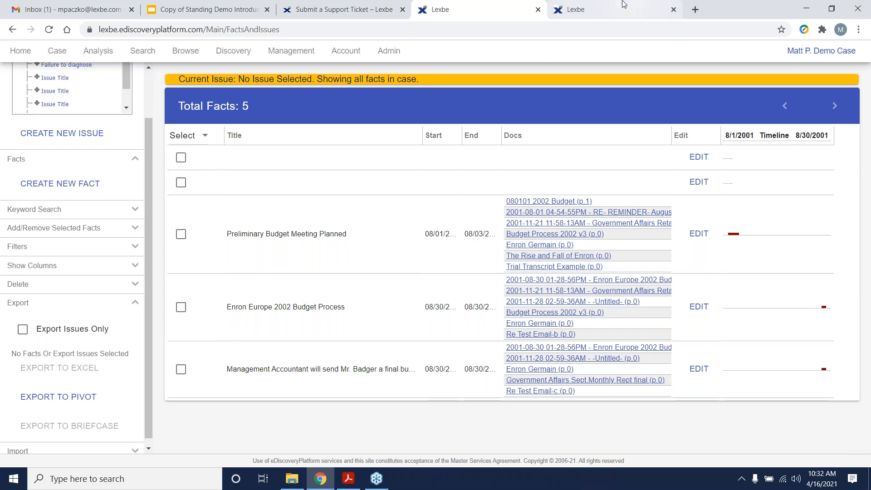
Close the third document's viewer without saving the new fact, and close the support ticket page
left_click(590, 9)
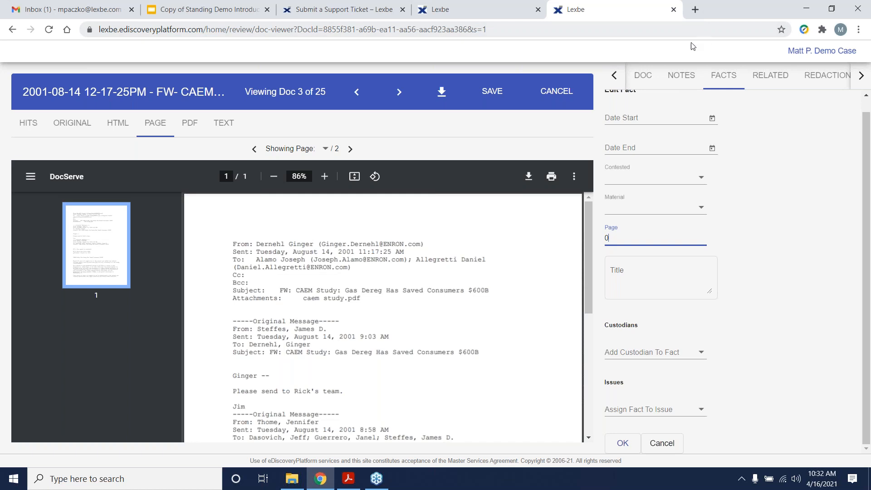
left_click(674, 9)
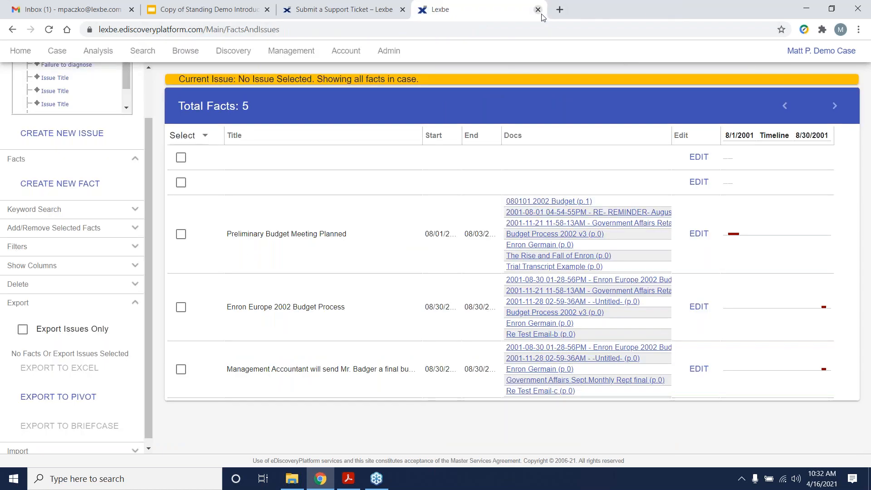
left_click(403, 10)
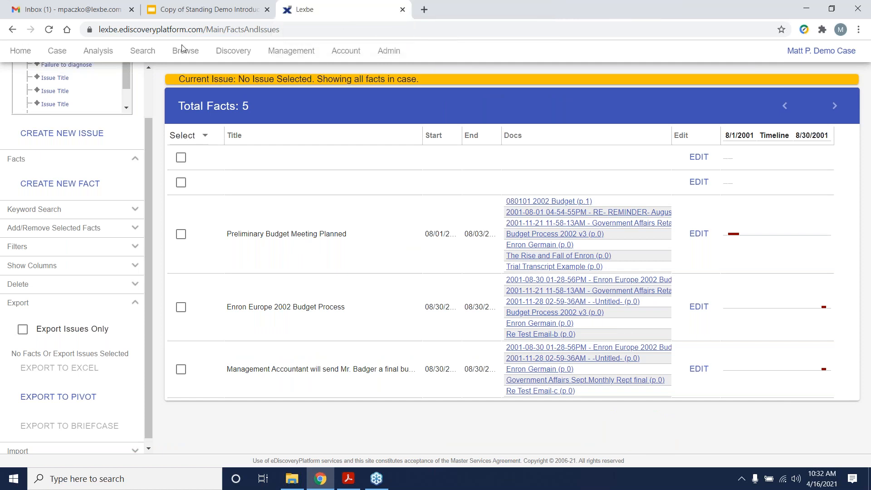
Browse the documents of the Email Threading Example Docs upload batch from the case's list of upload batches
mouse_move(46, 48)
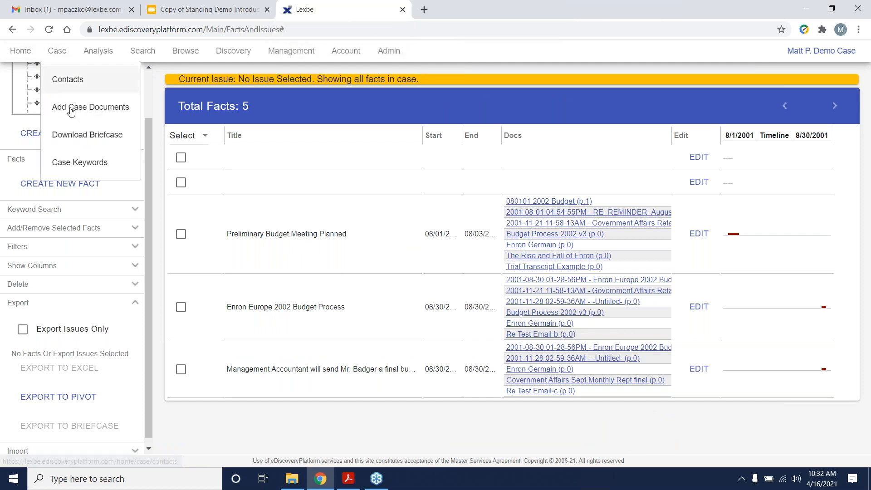
left_click(57, 108)
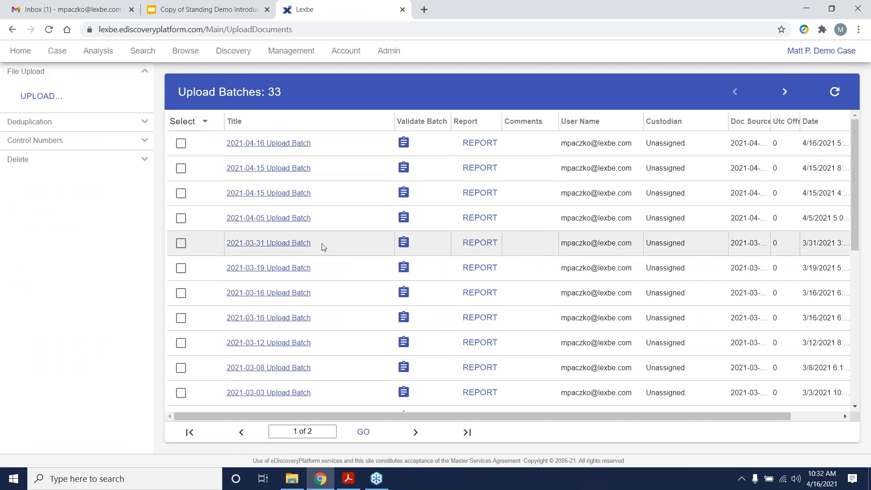
scroll(322, 256, "down", 5)
scroll(320, 267, "down", 3)
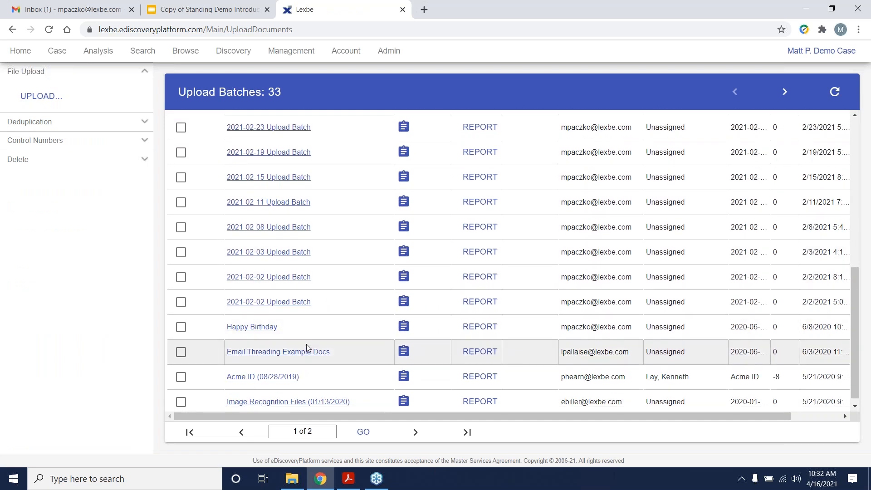
left_click(281, 352)
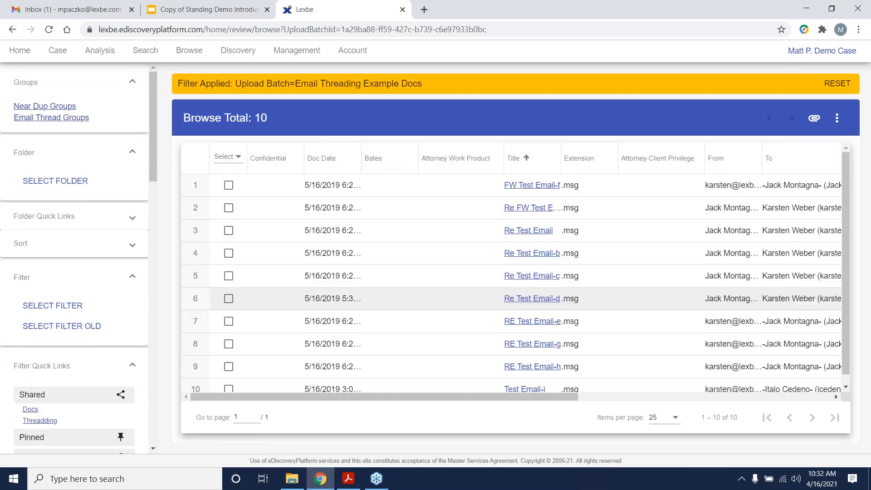
Open the Re FW Test Email document, show its related documents, and visualize its email thread
left_click(552, 209)
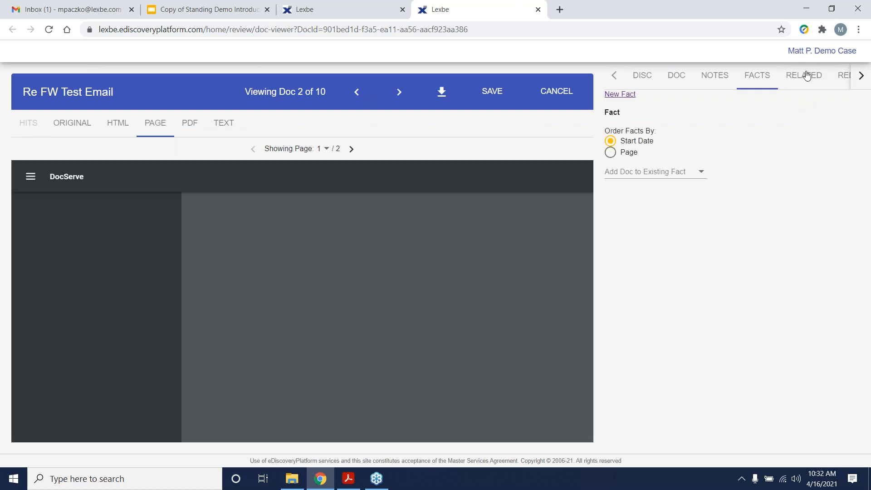
left_click(806, 75)
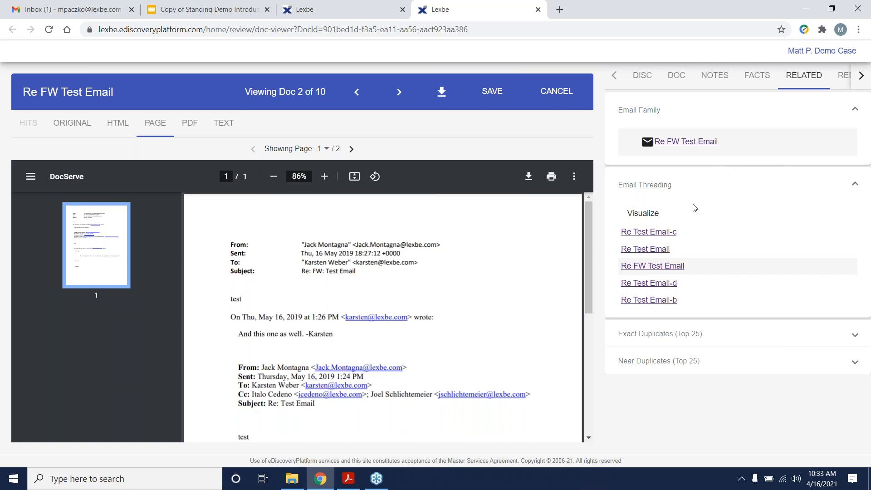
left_click(644, 220)
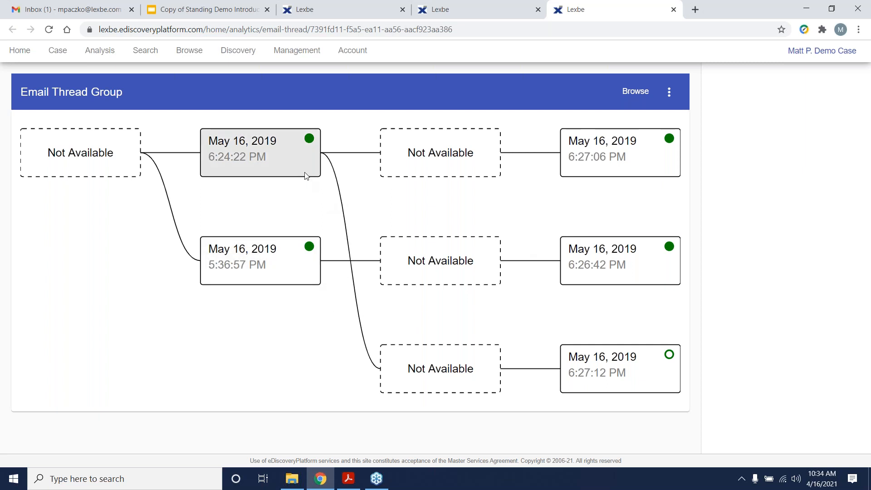
Compare the 6:24:22 PM and 5:36:57 PM emails of May 16, 2019 in the thread, showing the differences line by line
left_click(297, 153)
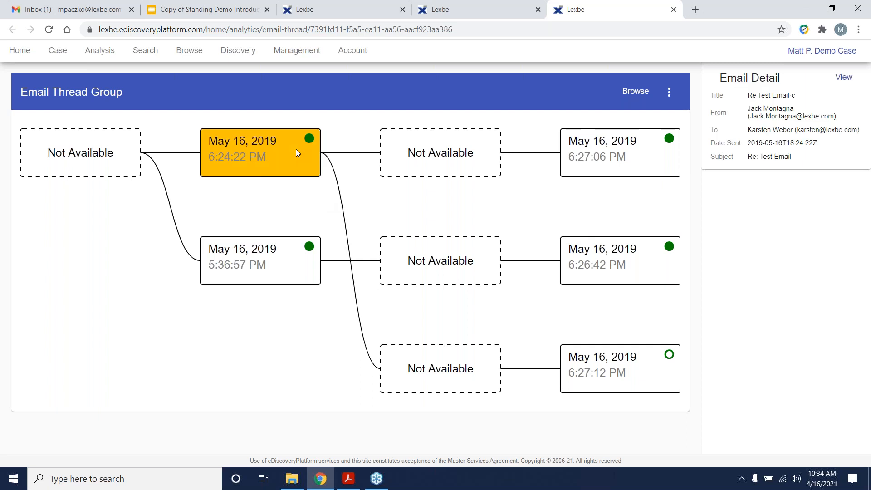
left_click(299, 256)
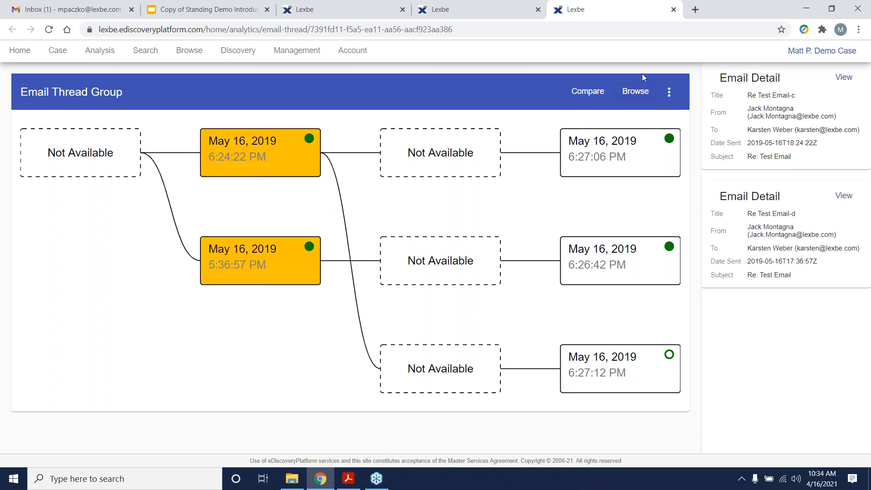
left_click(602, 91)
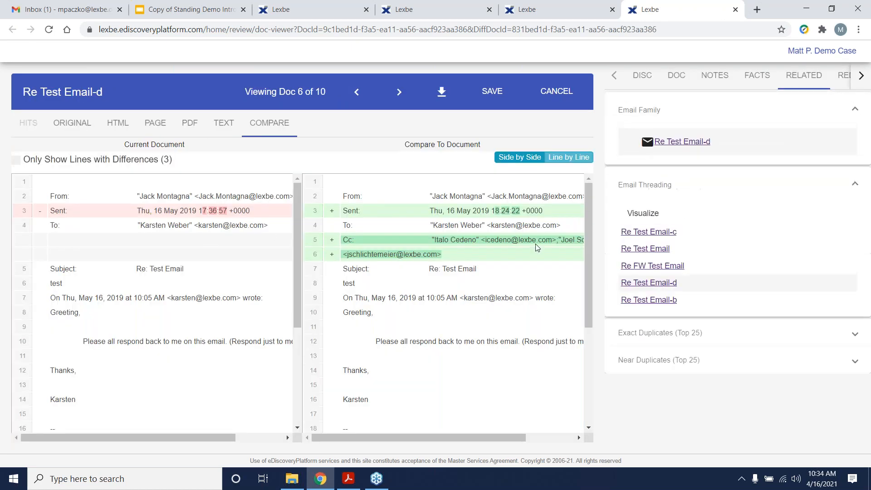
left_click(564, 159)
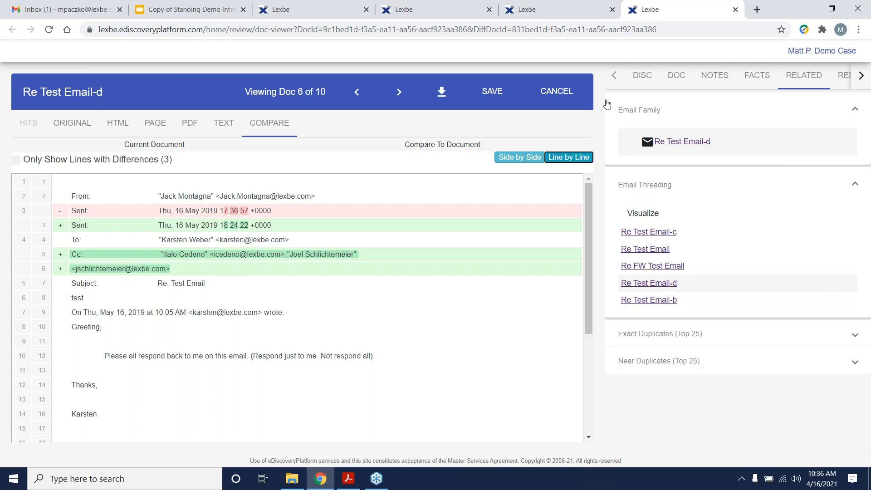
Close the email comparison, the thread group and the document viewer to return to the batch's document list
left_click(572, 91)
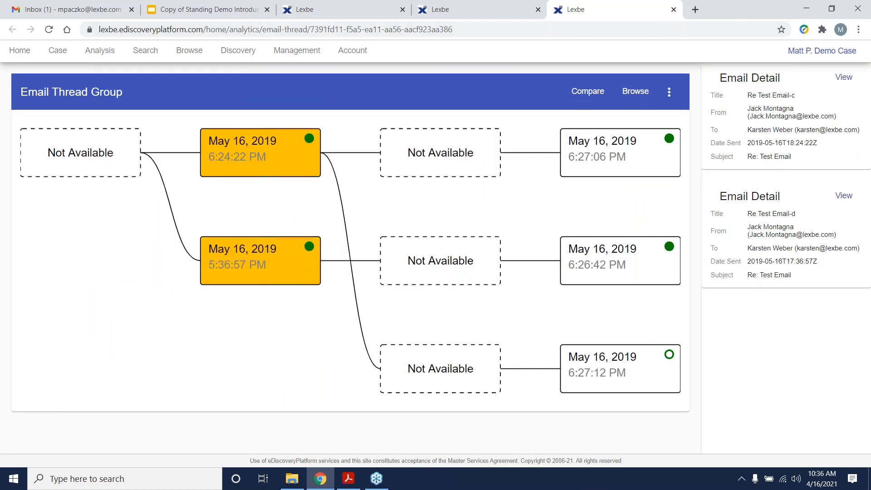
left_click(674, 10)
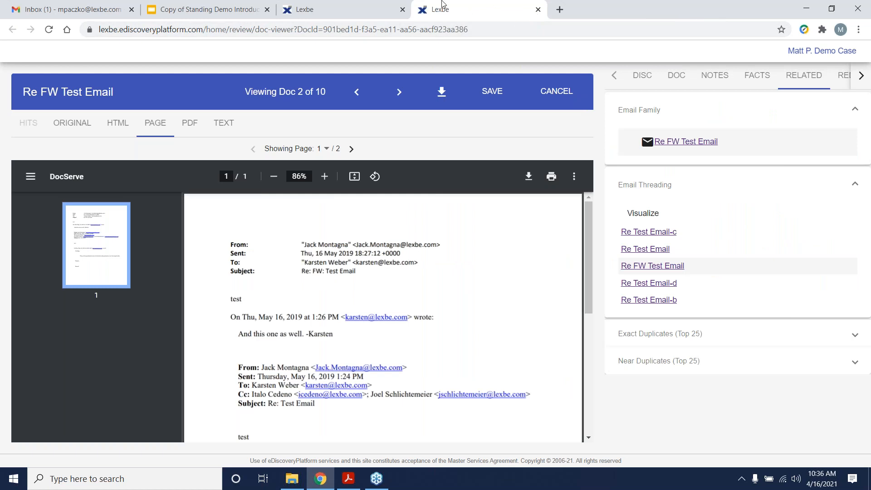
left_click(365, 6)
left_click(538, 9)
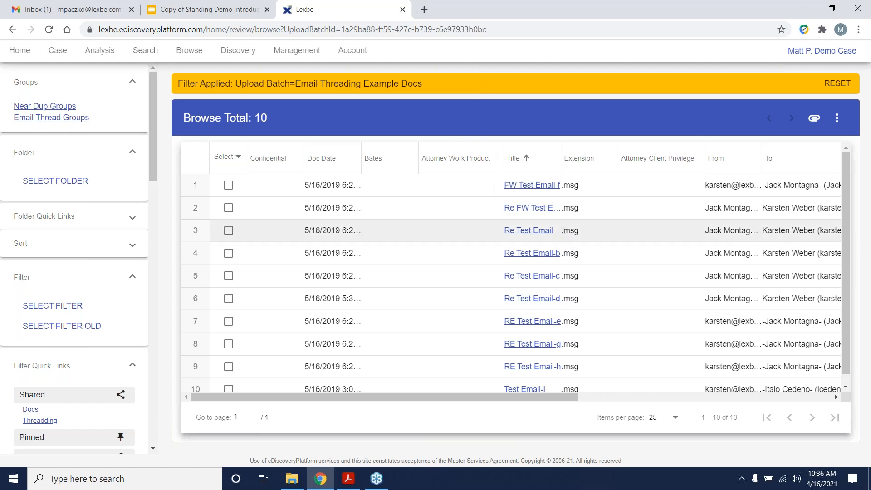
Open the platform's help page for Browse and read through its topics
left_click(830, 56)
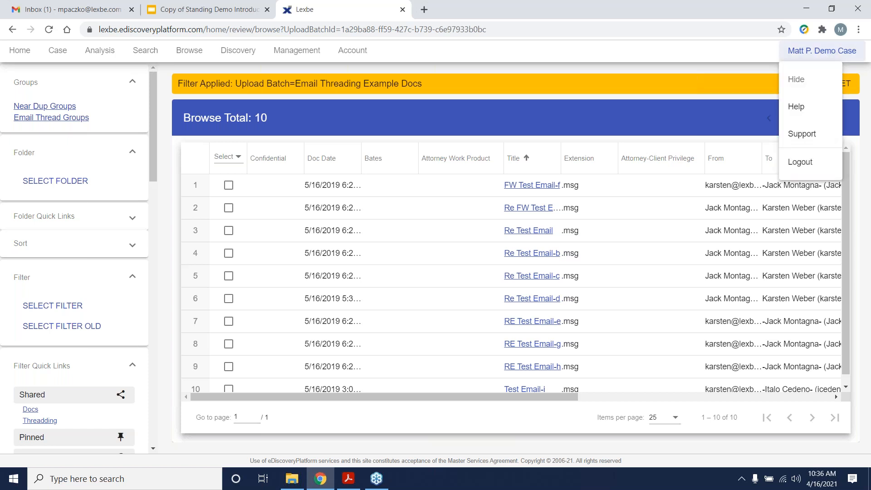
left_click(810, 106)
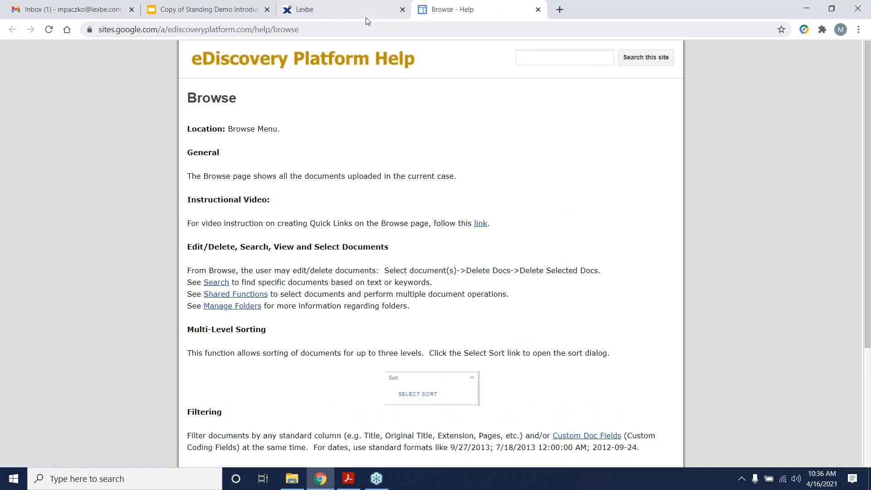
left_click(366, 17)
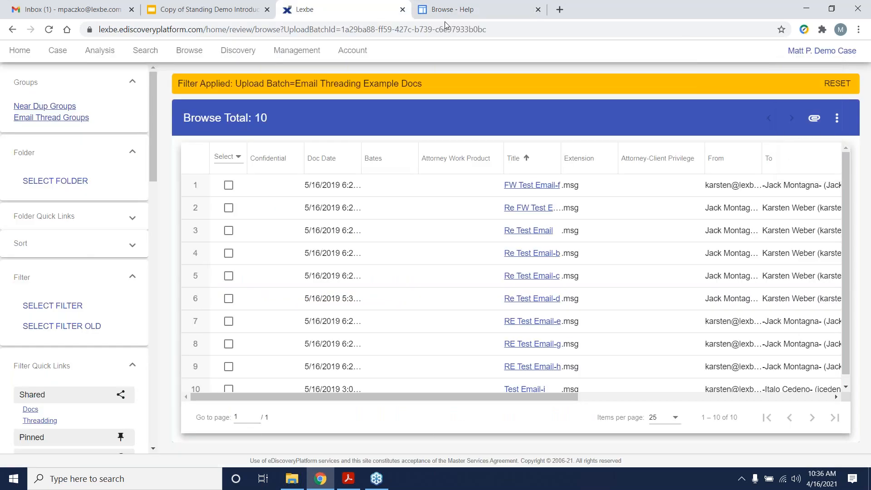
left_click(831, 53)
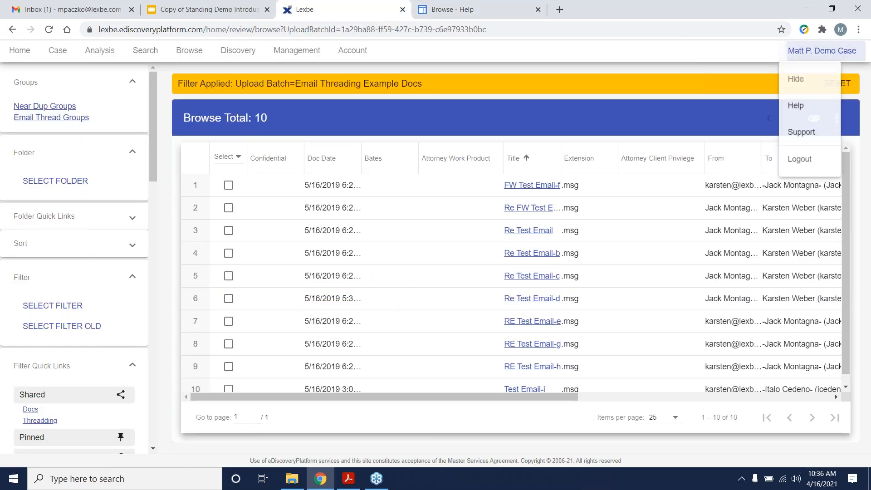
left_click(819, 107)
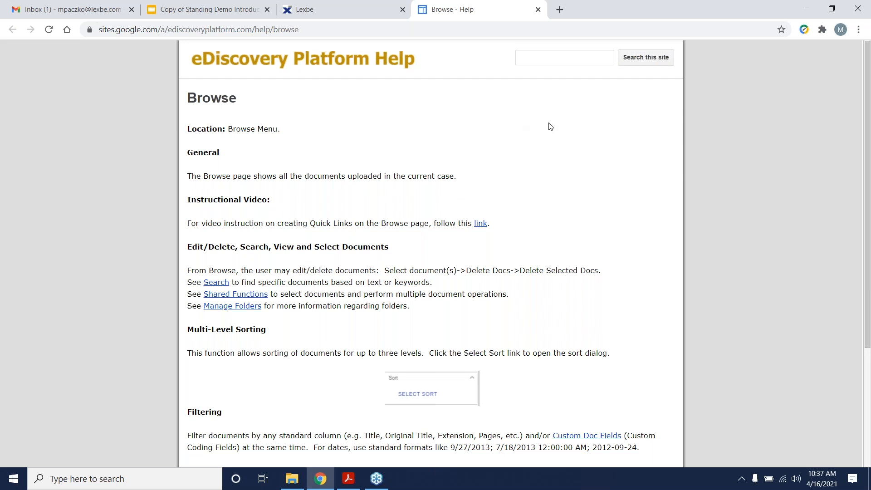
scroll(529, 152, "down", 1)
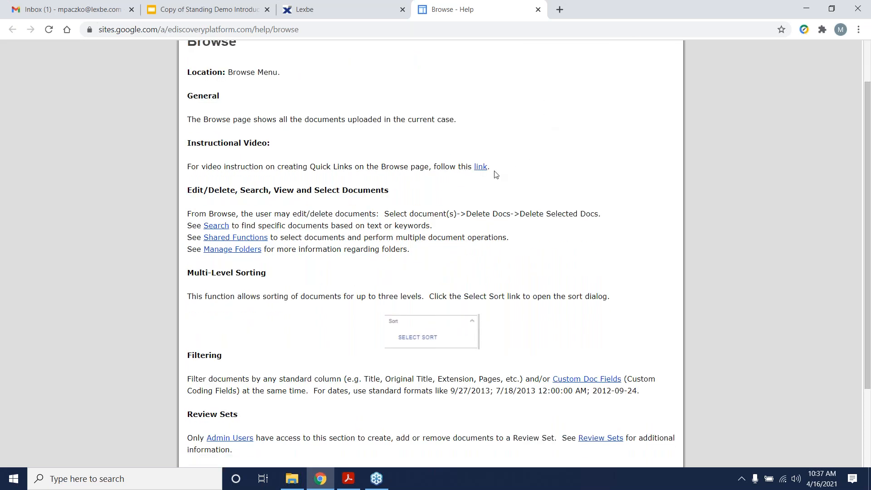
scroll(430, 262, "down", 1)
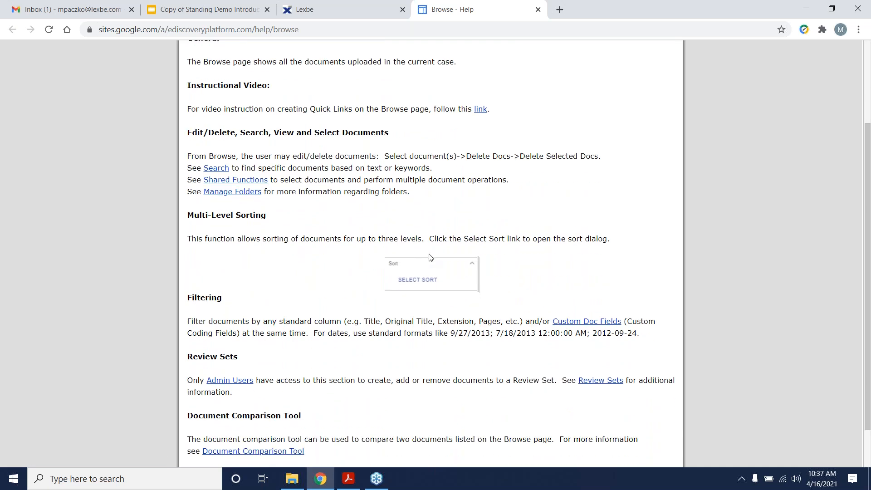
scroll(430, 259, "down", 1)
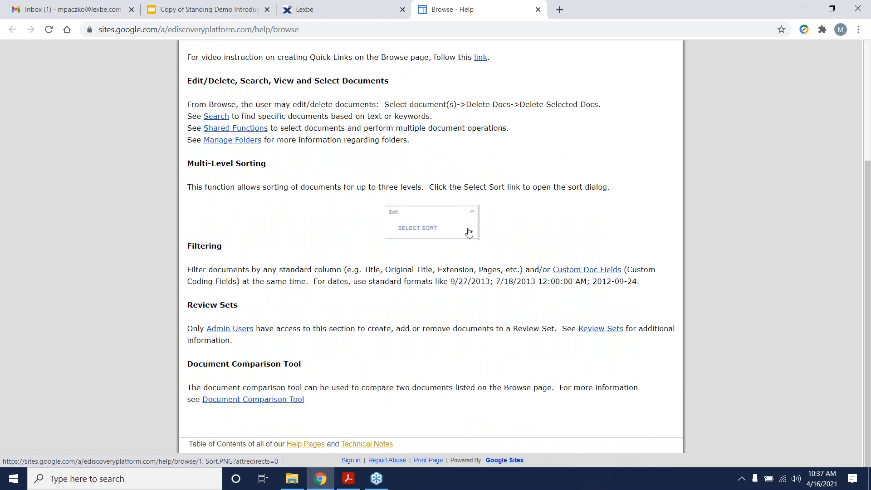
scroll(469, 232, "up", 4)
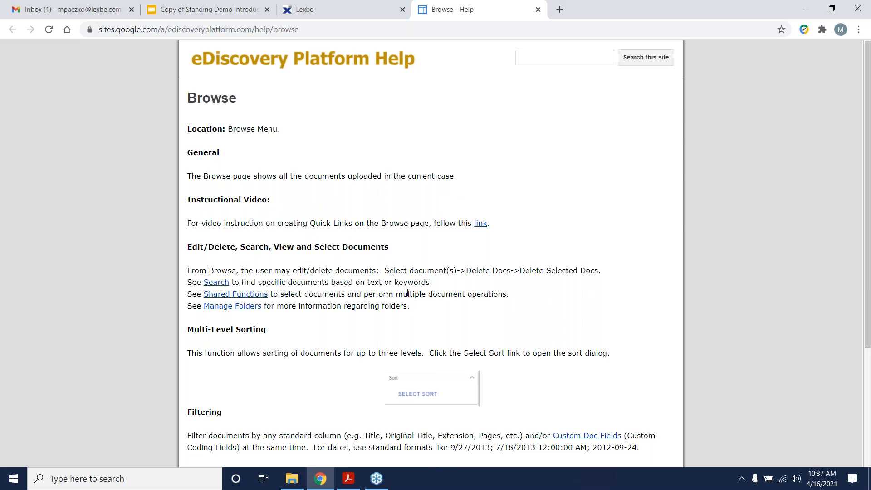
Search the help site for "forensic" and look through the results
left_click(580, 62)
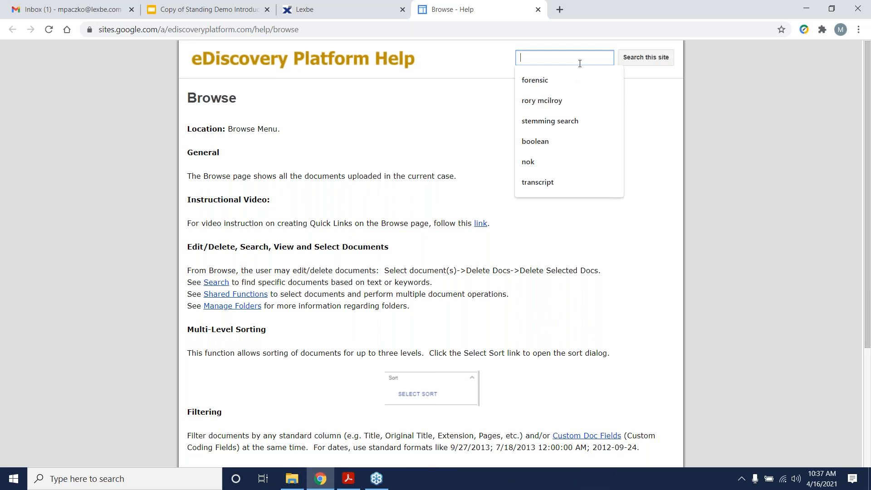
left_click(559, 73)
left_click(640, 57)
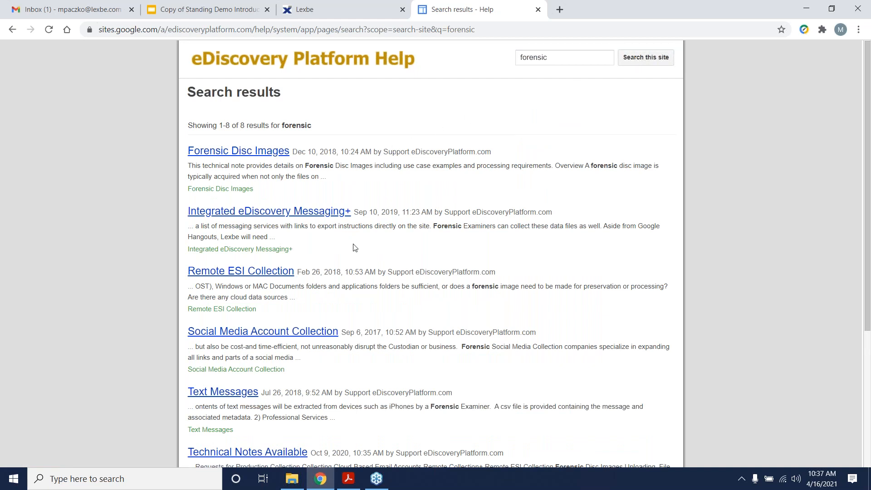
scroll(376, 239, "down", 3)
scroll(375, 237, "down", 2)
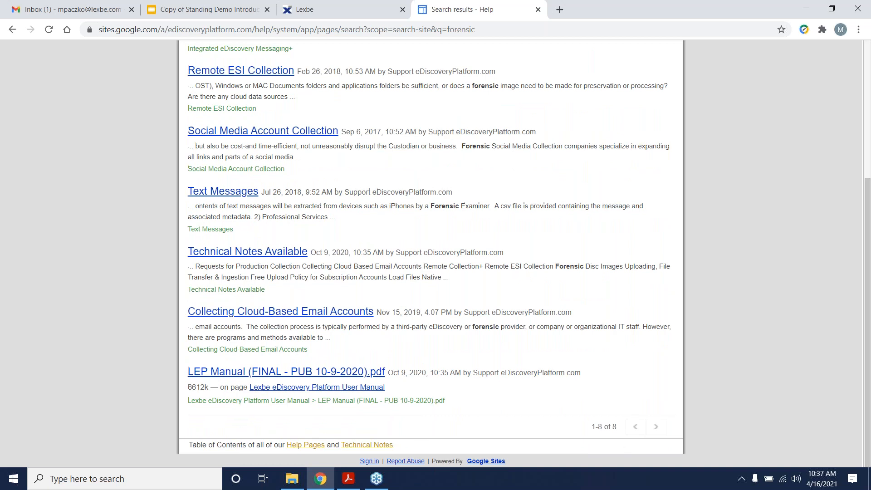
Close the help site's search results and return to the batch's document list
scroll(529, 97, "up", 5)
left_click(552, 63)
left_click_drag(552, 63, 520, 58)
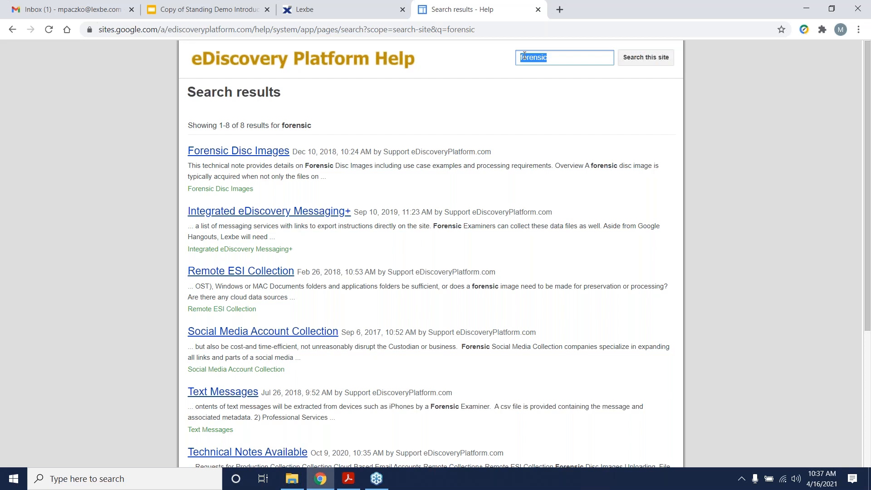
left_click(538, 9)
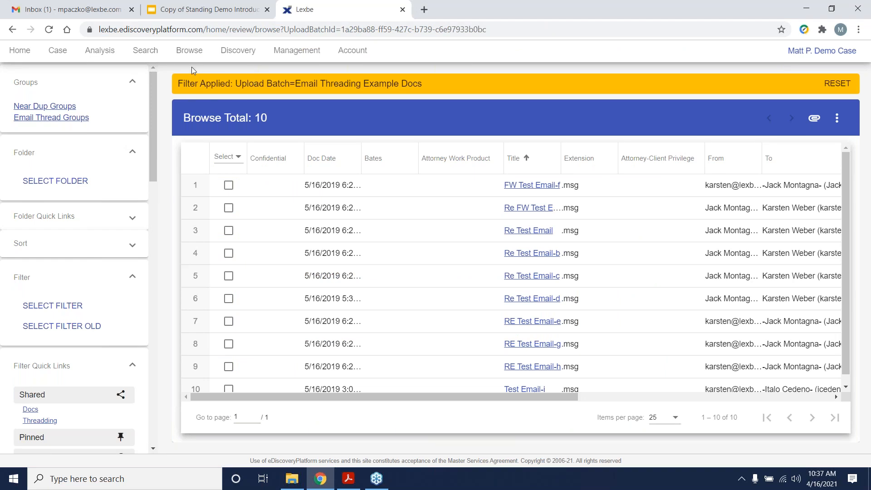
Open the Production Job page from the platform's discovery functions
left_click(225, 50)
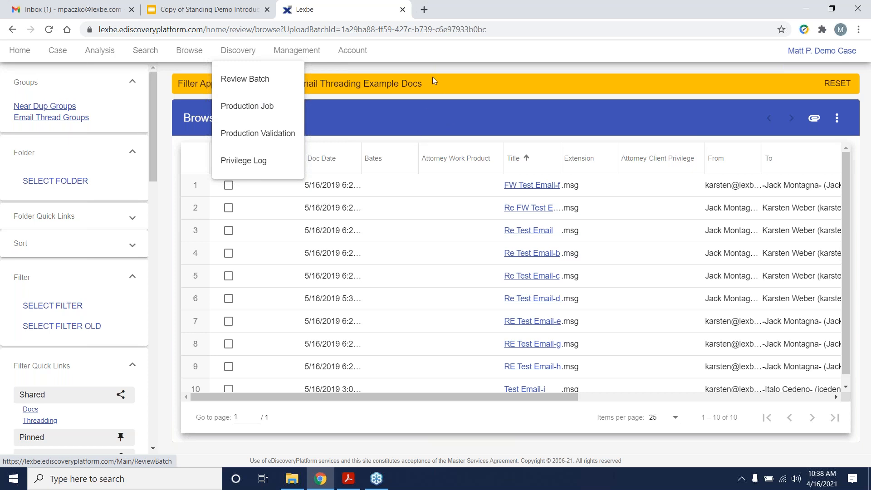
left_click(385, 130)
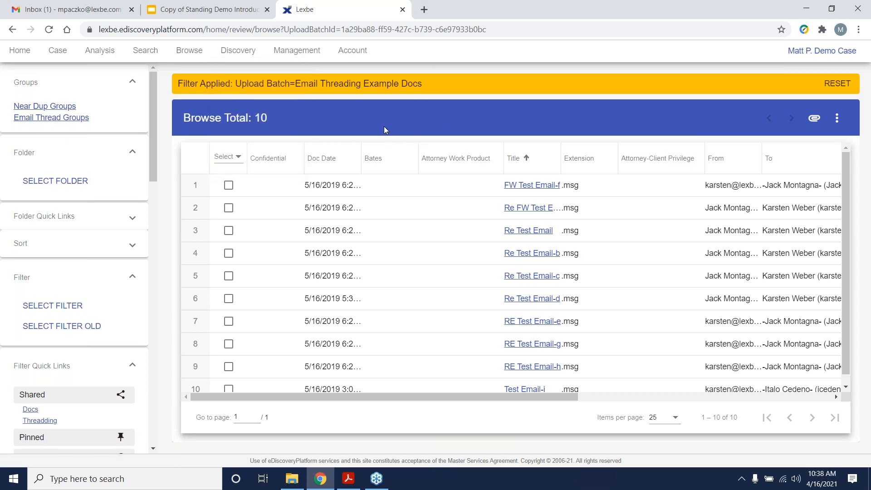
left_click(239, 50)
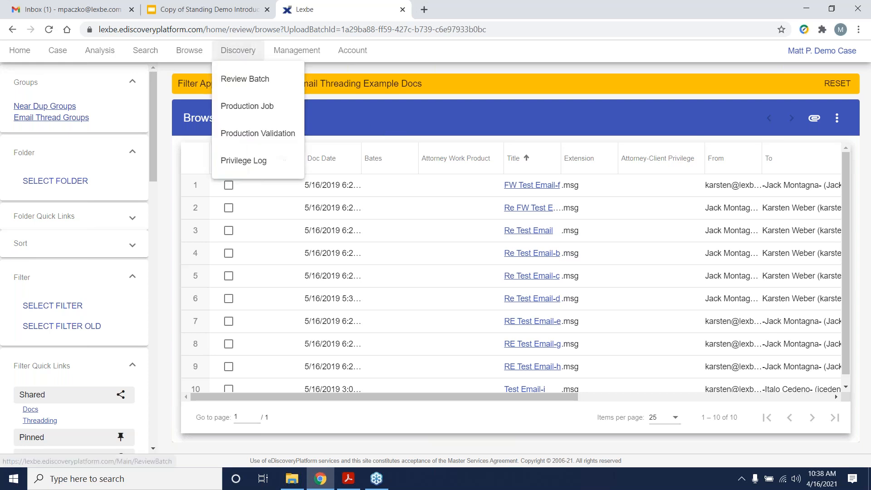
left_click(263, 108)
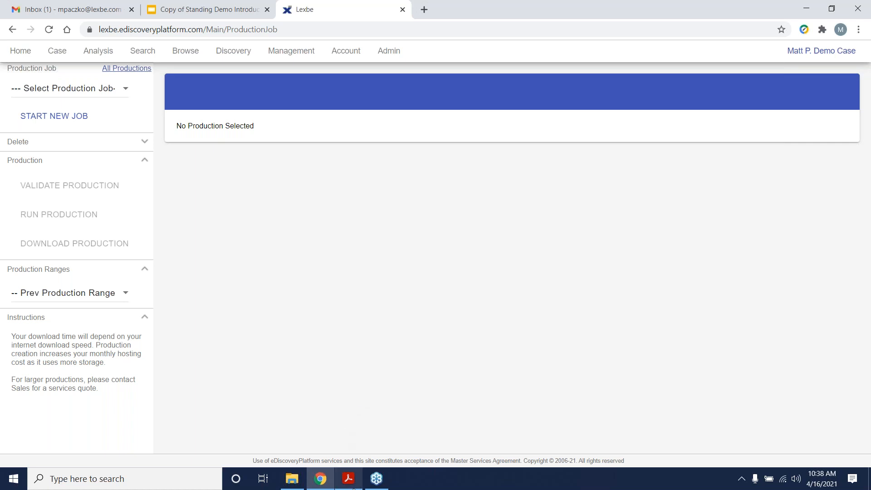
Switch to File Explorer and open the Production folder inside the Sample Production Emails + Attachments archive
left_click(295, 479)
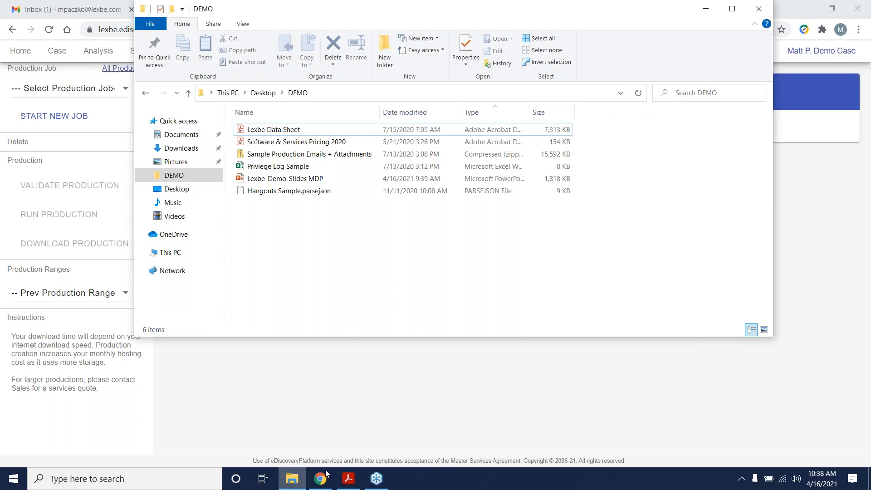
left_click(353, 155)
double_click(353, 155)
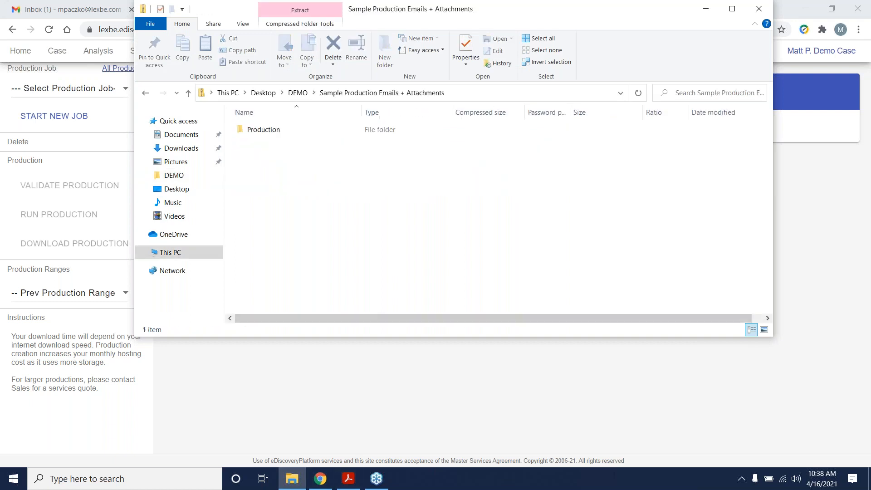
double_click(282, 135)
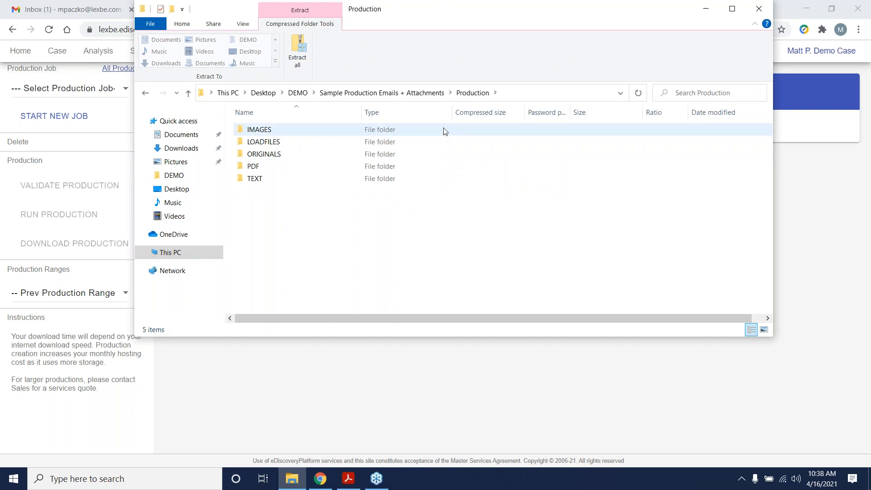
View the image files in IMAGES\0001 and the load files in LOADFILES, returning to the Production folder
double_click(274, 133)
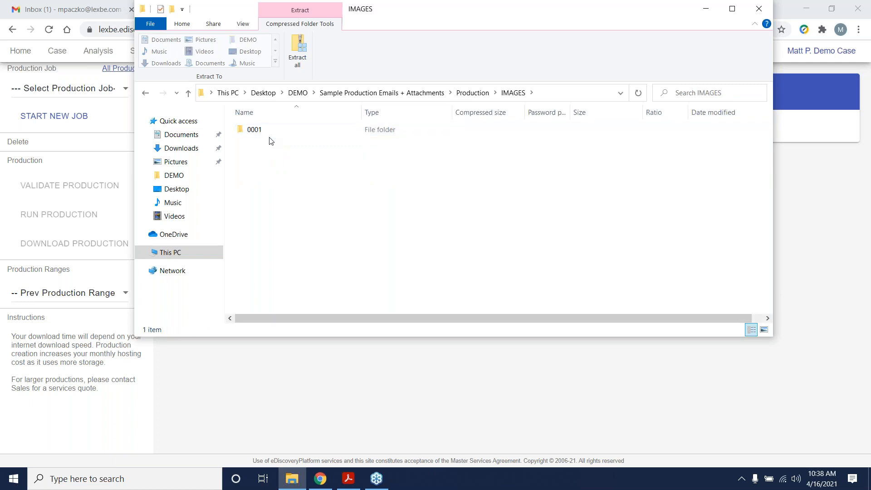
double_click(275, 132)
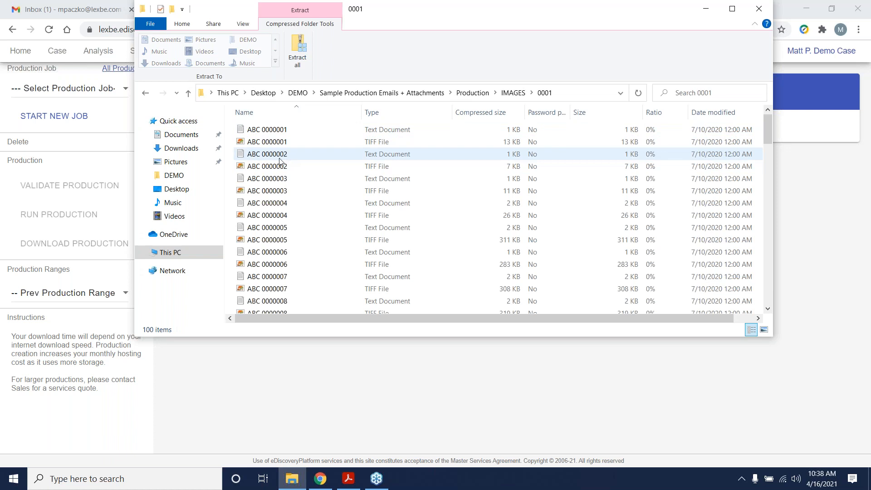
left_click(146, 93)
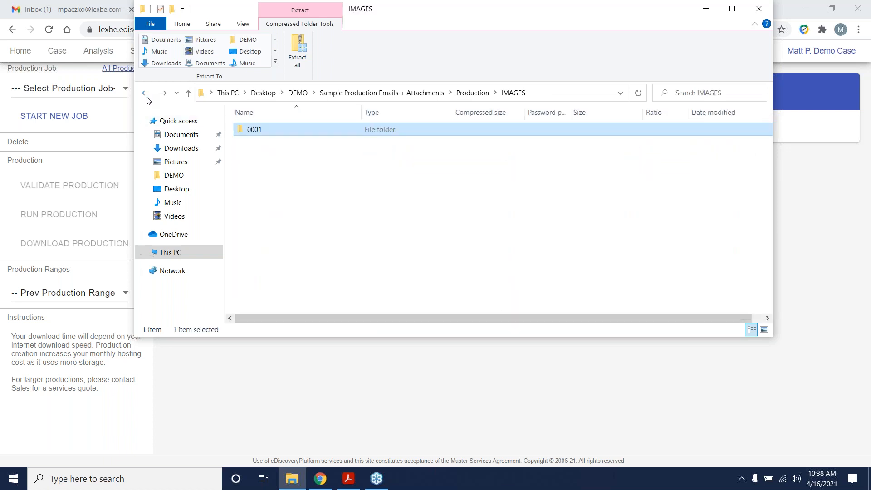
left_click(147, 96)
double_click(263, 142)
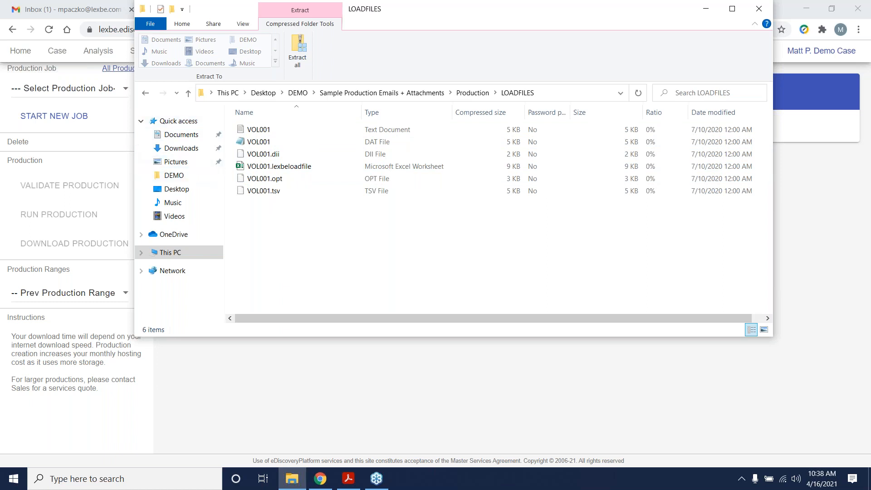
left_click(147, 95)
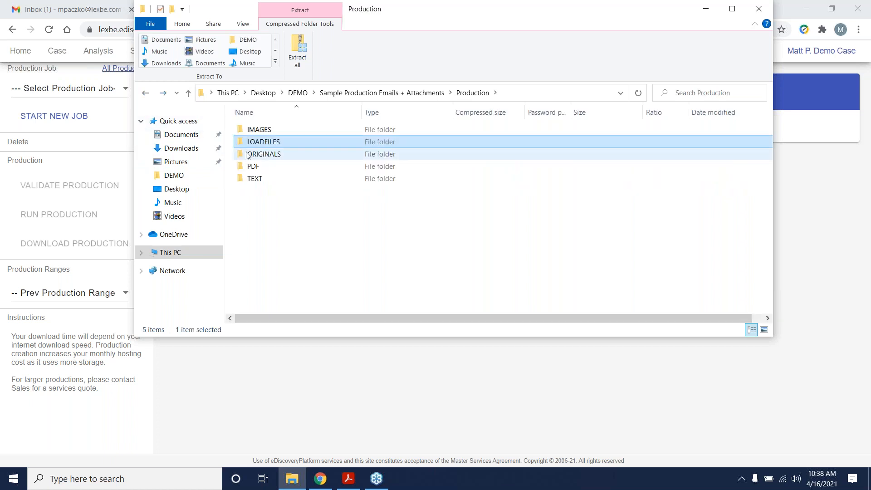
View the files in the 0001 subfolders of ORIGINALS and PDF, returning to the Production folder
double_click(270, 154)
double_click(254, 130)
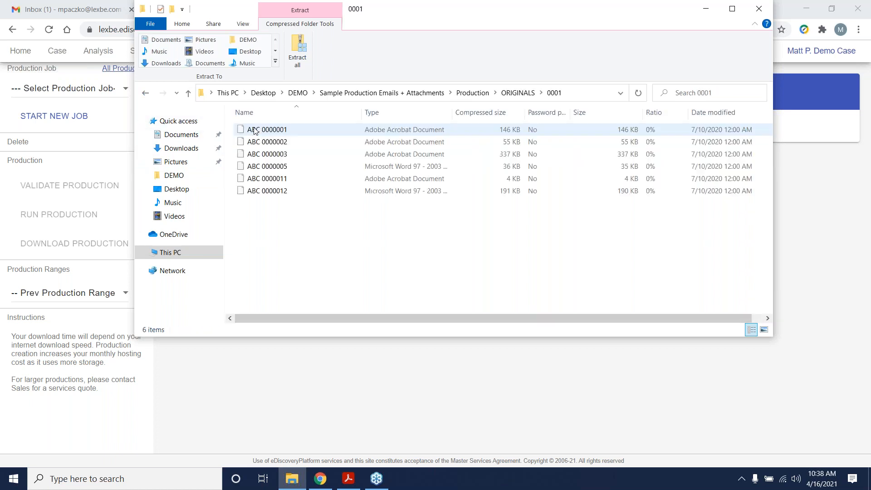
left_click(141, 93)
left_click(145, 93)
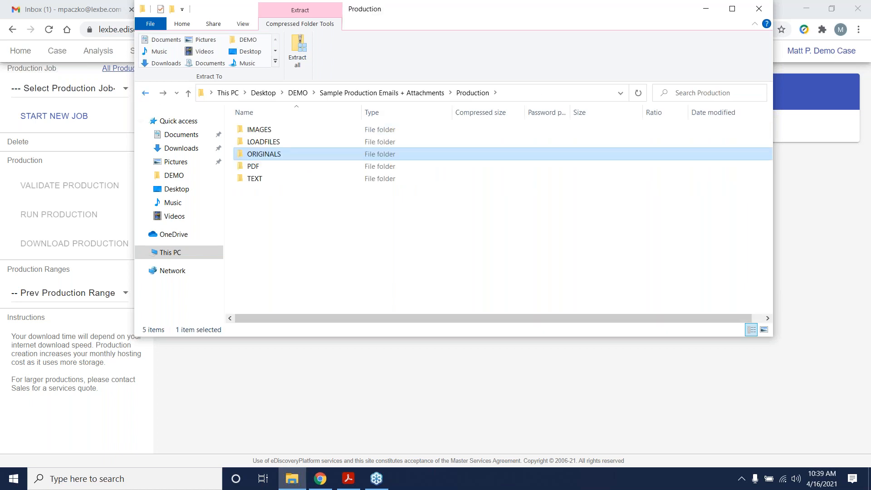
left_click(251, 168)
double_click(251, 167)
double_click(256, 130)
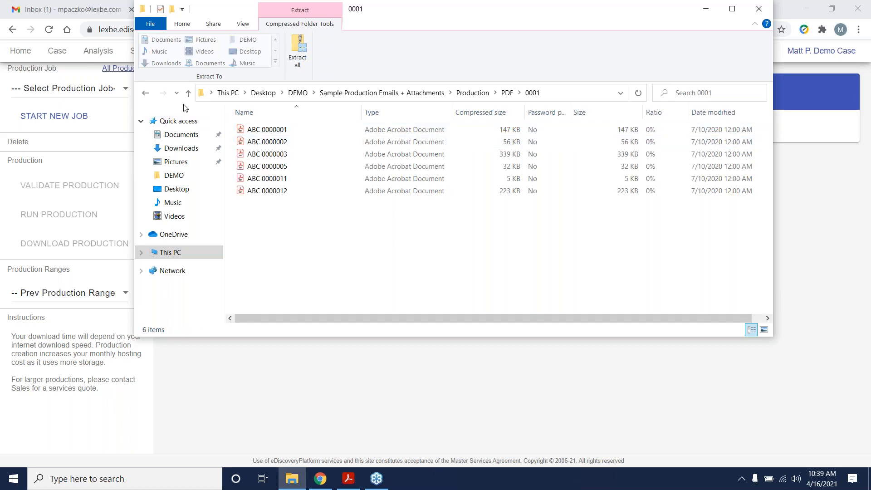
left_click(471, 93)
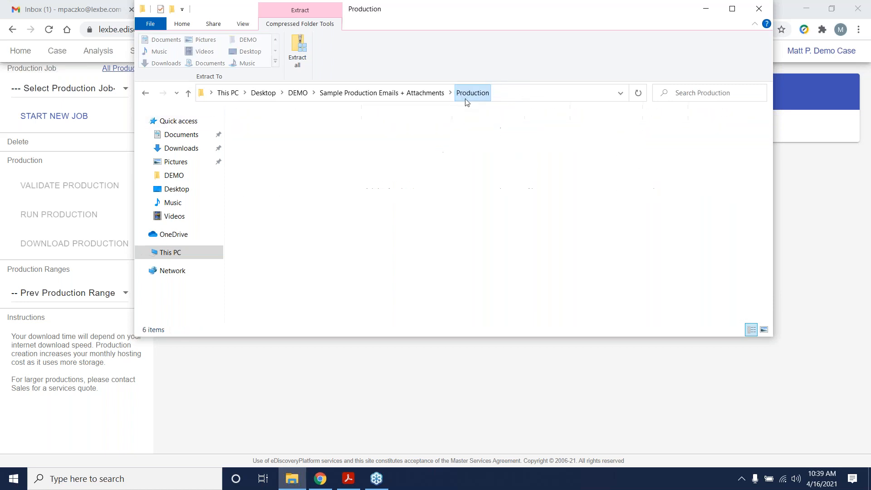
View the text files in TEXT\0001 and return to the Production folder
left_click(272, 182)
double_click(271, 182)
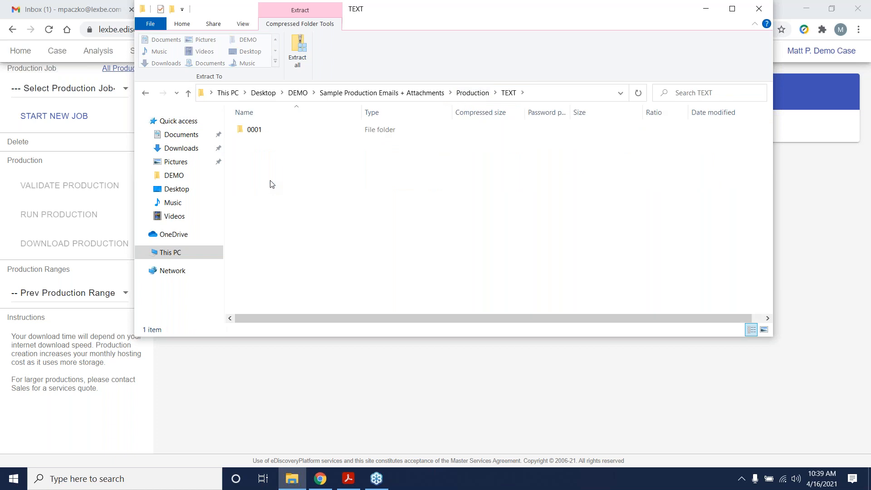
left_click(261, 133)
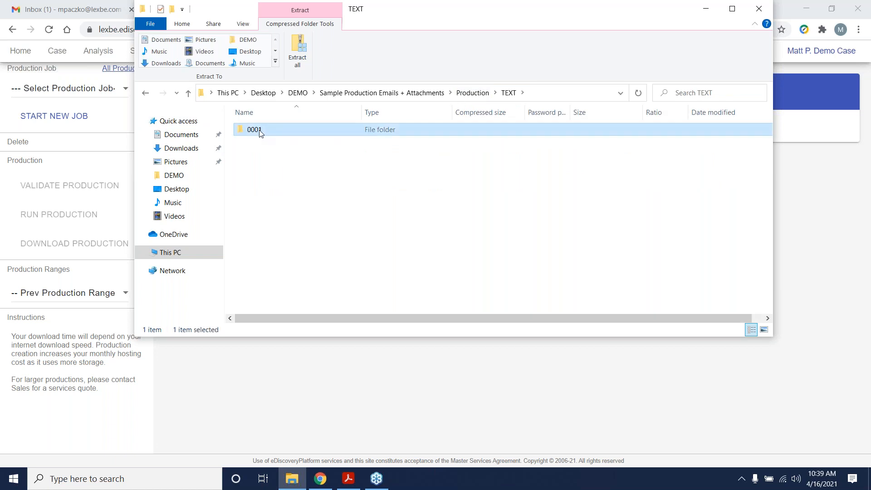
double_click(261, 133)
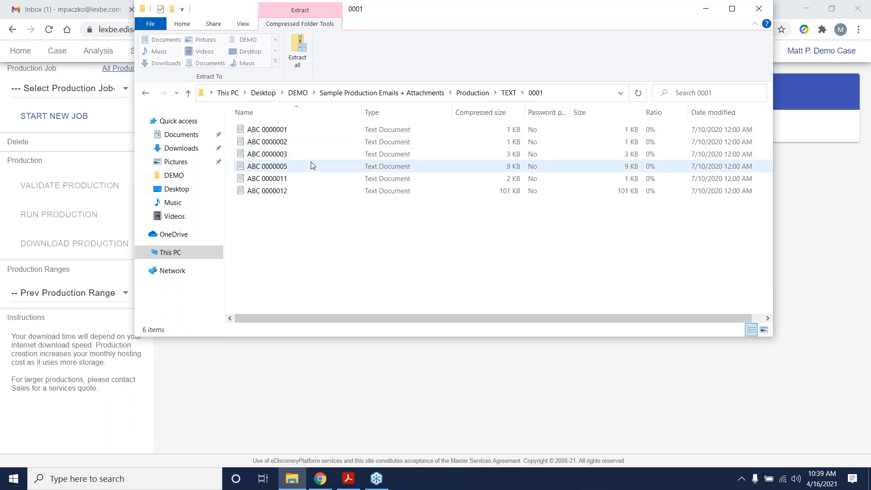
left_click(482, 94)
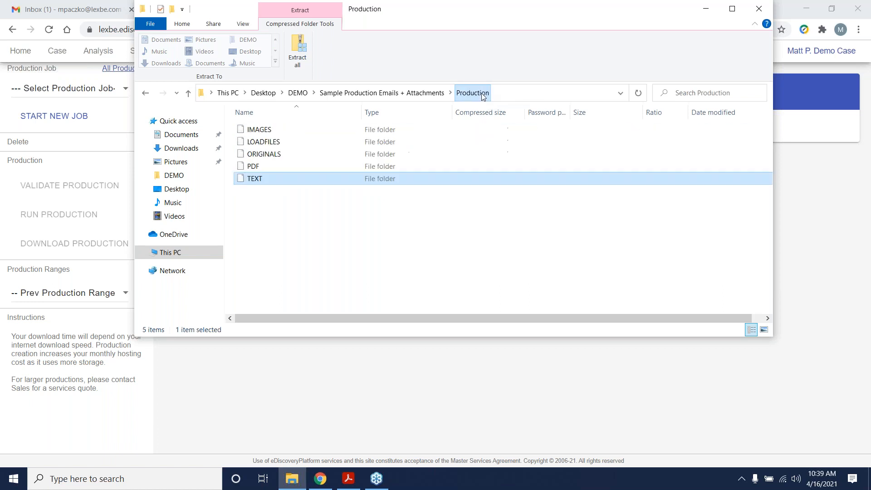
Open the produced document ABC 0000001 from PDF\0001 in Acrobat Reader
double_click(275, 168)
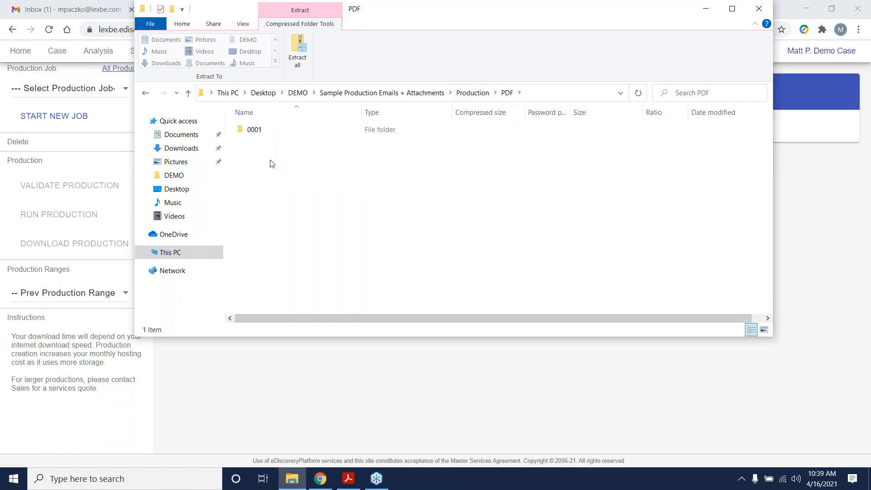
double_click(276, 132)
left_click(272, 131)
double_click(271, 131)
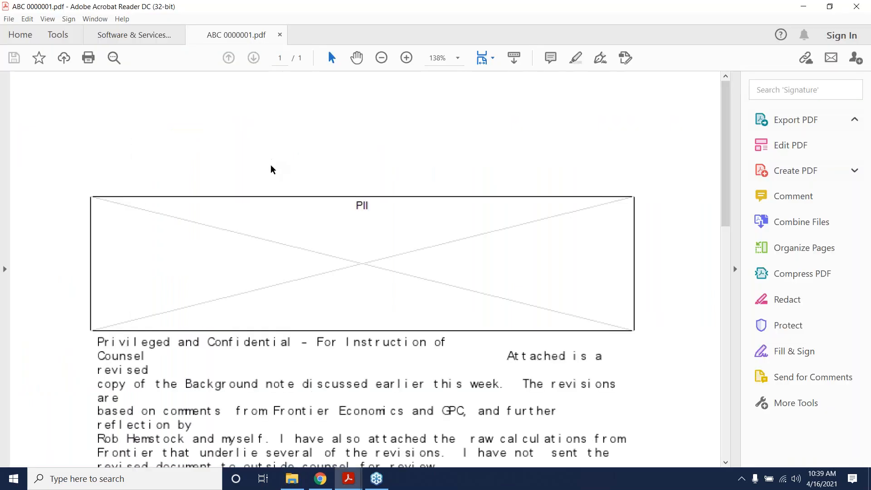
Collapse the tools pane and examine the document's redaction box, body text and the Bates stamp with its confidentiality designation
left_click(735, 269)
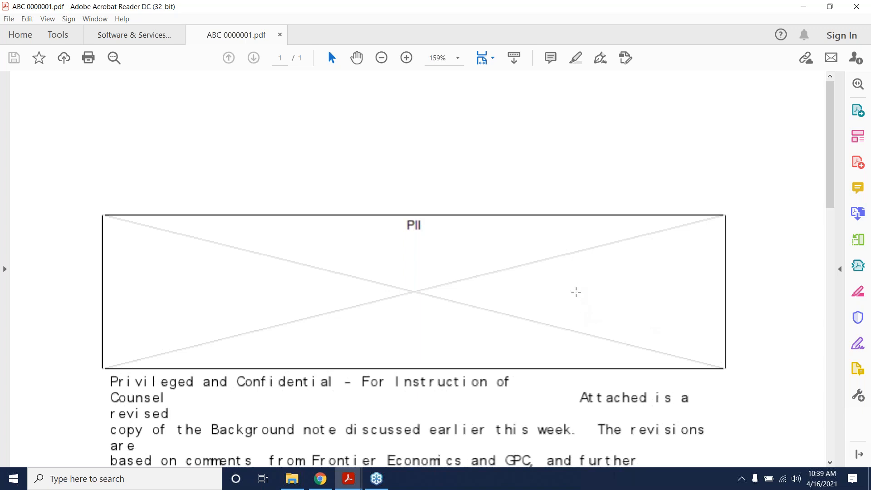
scroll(577, 293, "down", 2)
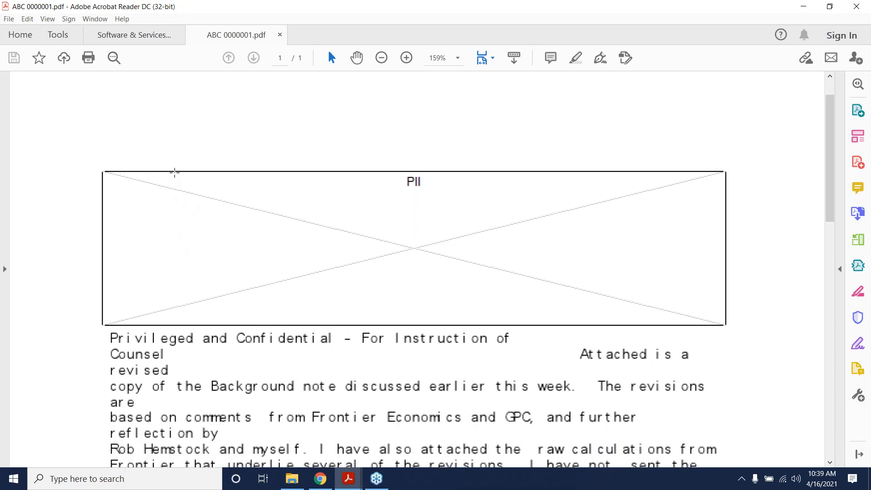
scroll(708, 258, "down", 8)
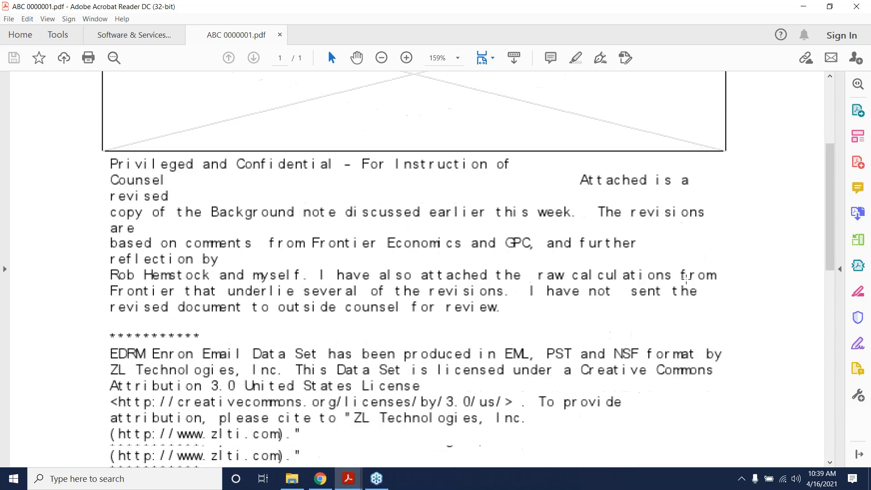
scroll(687, 278, "down", 20)
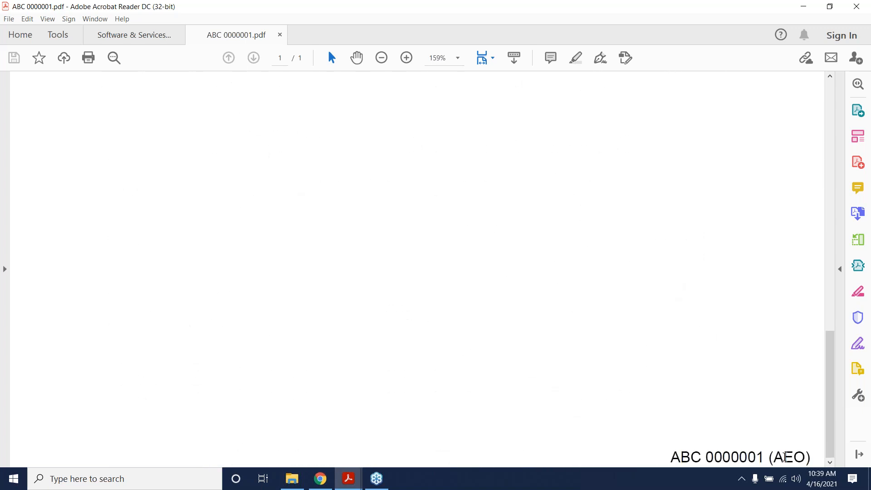
left_click_drag(770, 457, 811, 456)
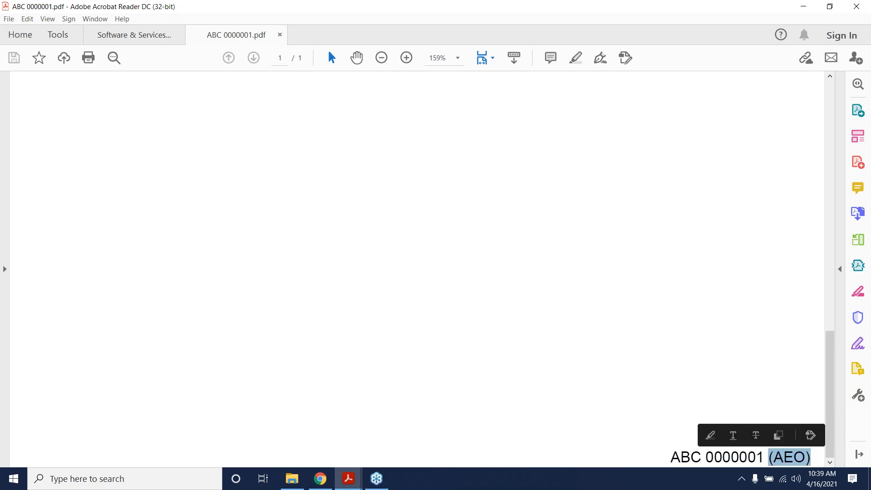
left_click(731, 327)
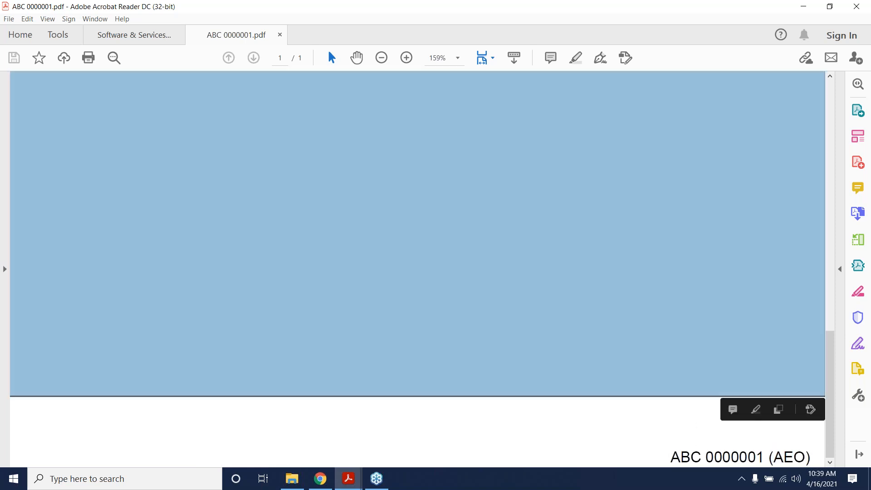
left_click(679, 432)
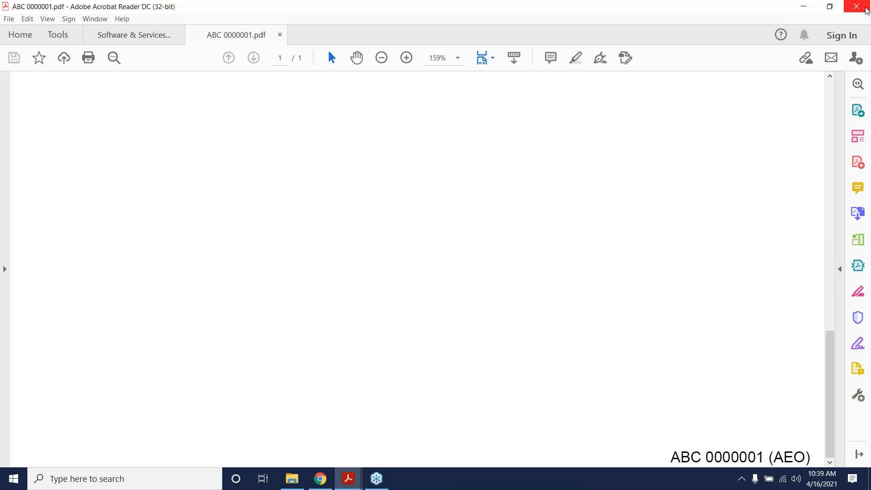
Close only ABC 0000001.pdf, keeping the Software & Services Pricing document open
left_click(857, 7)
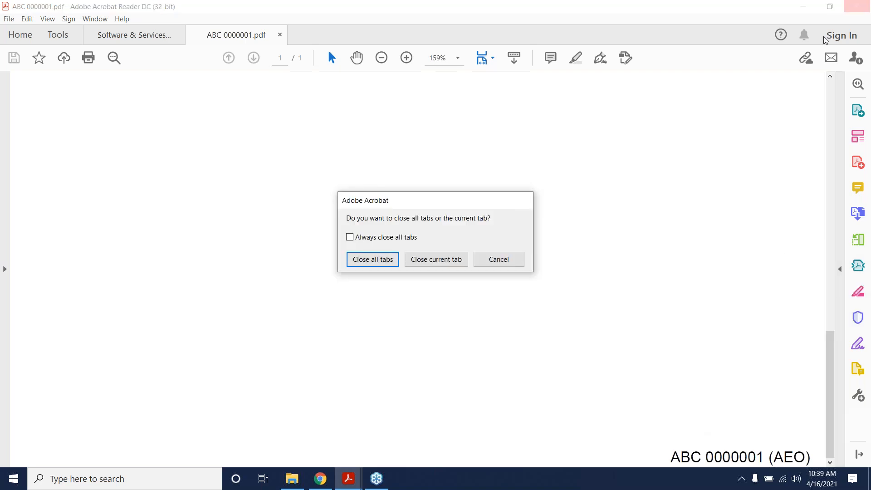
left_click(500, 259)
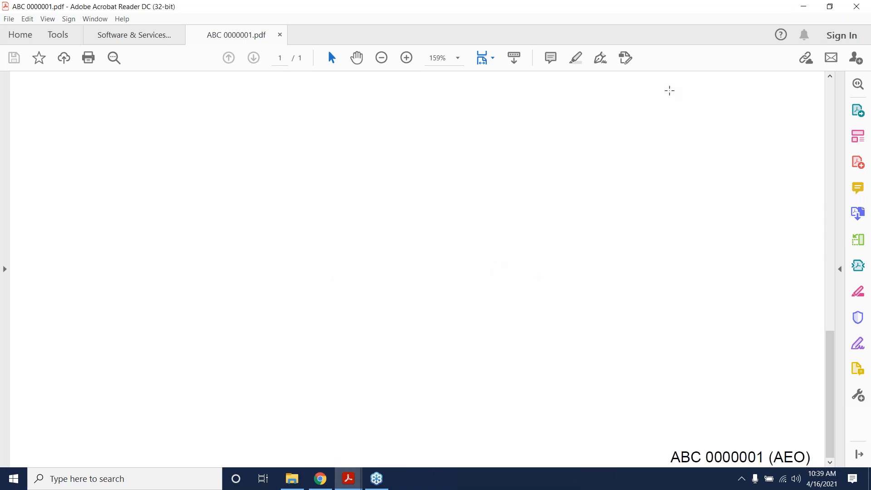
left_click(857, 6)
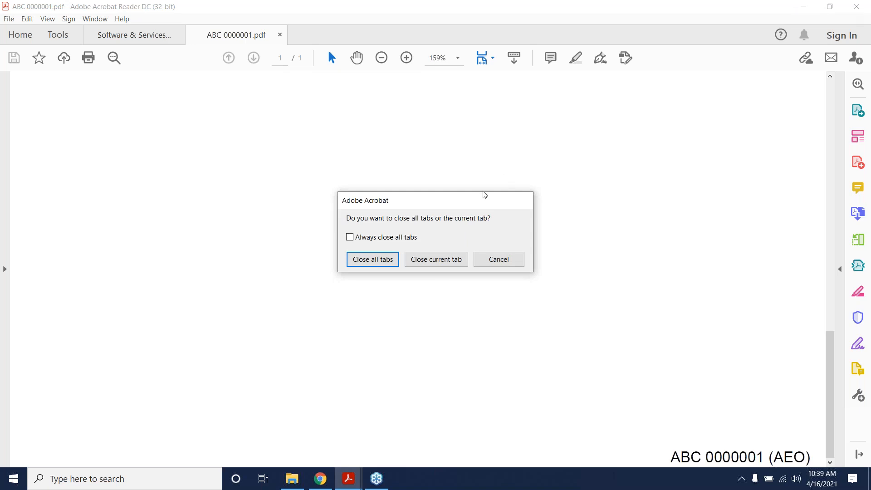
left_click(447, 260)
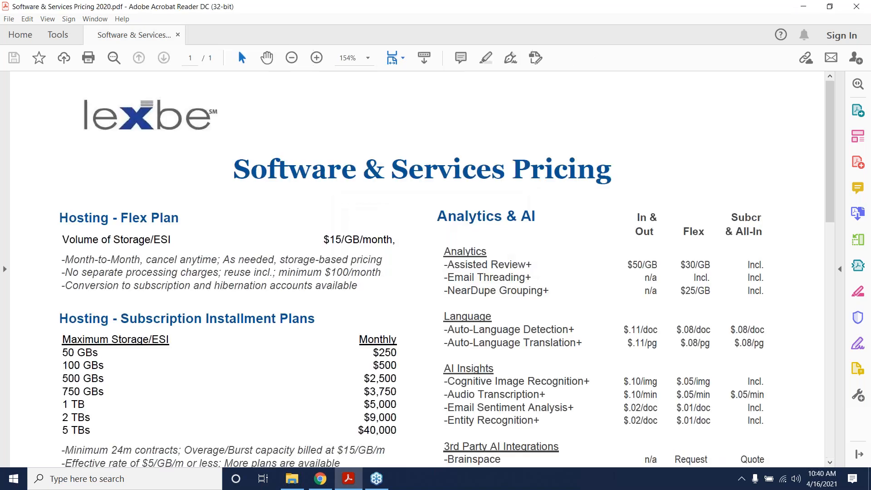
Put away the pricing PDF and the production's PDF folder window, returning to the Lexbe Production Job page
left_click(856, 6)
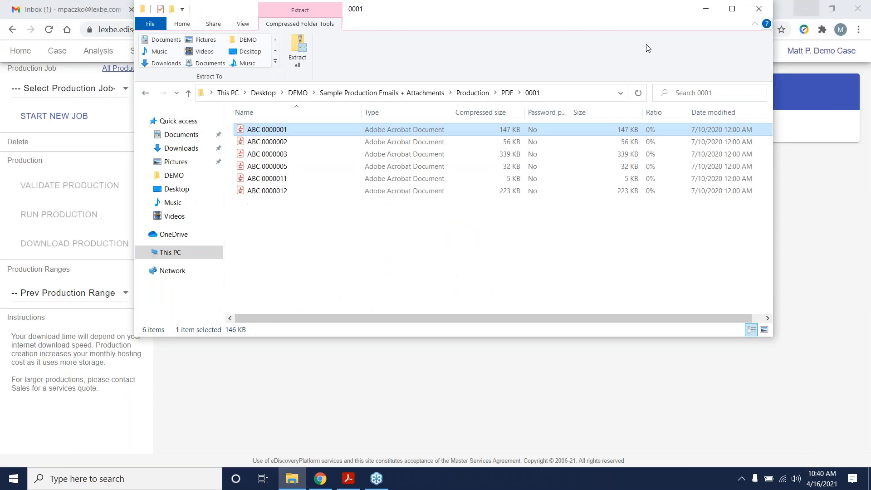
left_click(766, 11)
left_click(303, 52)
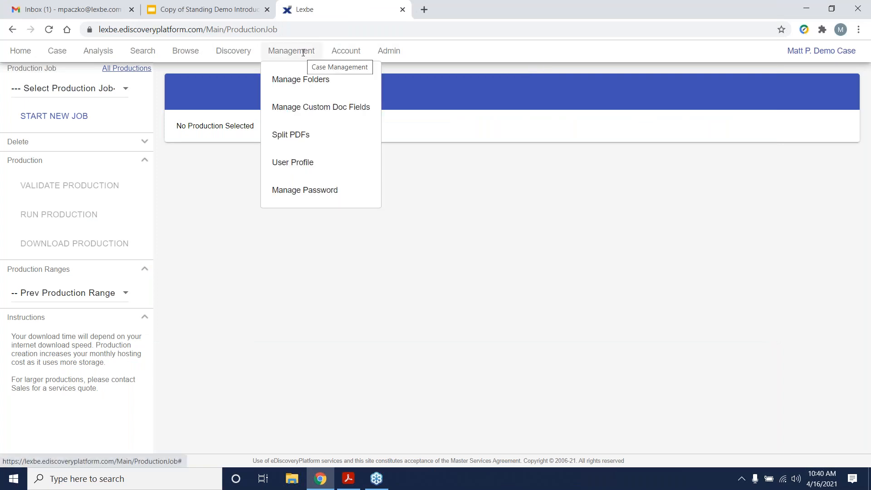
Look over the Discovery, Management, Account and Admin functions and view the Manage Custom Doc Fields page
left_click(250, 55)
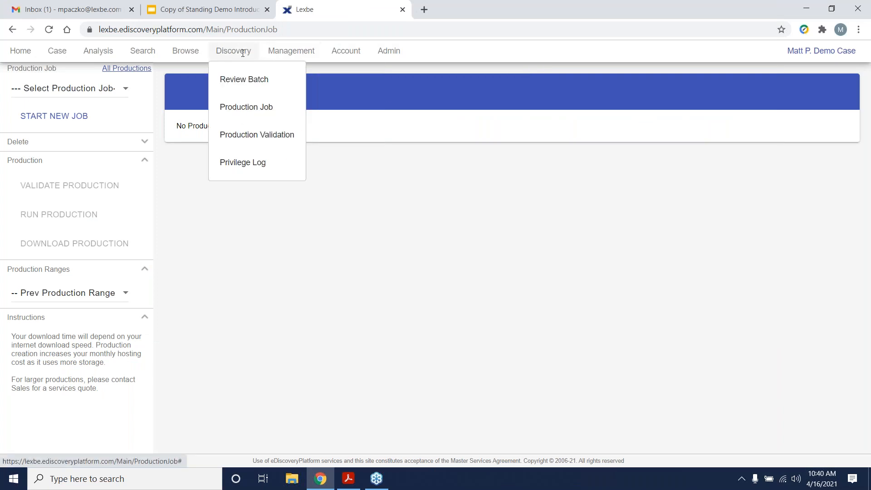
left_click(284, 48)
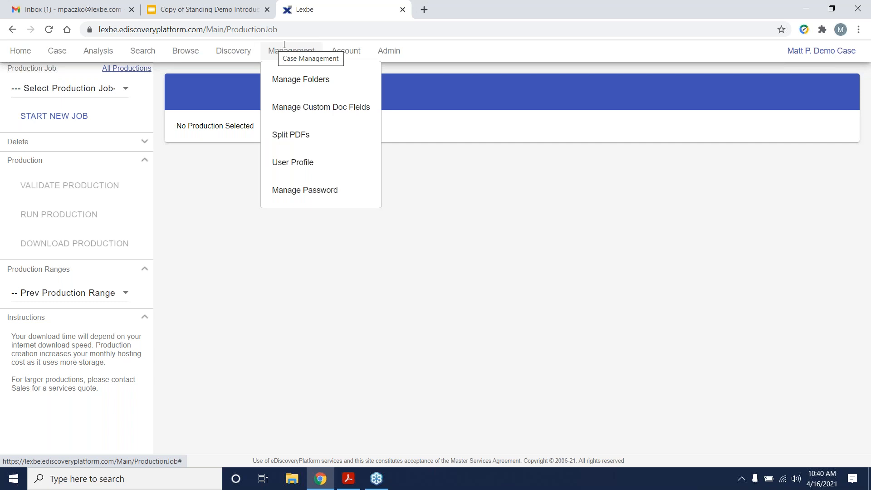
left_click(354, 50)
left_click(389, 51)
left_click(285, 52)
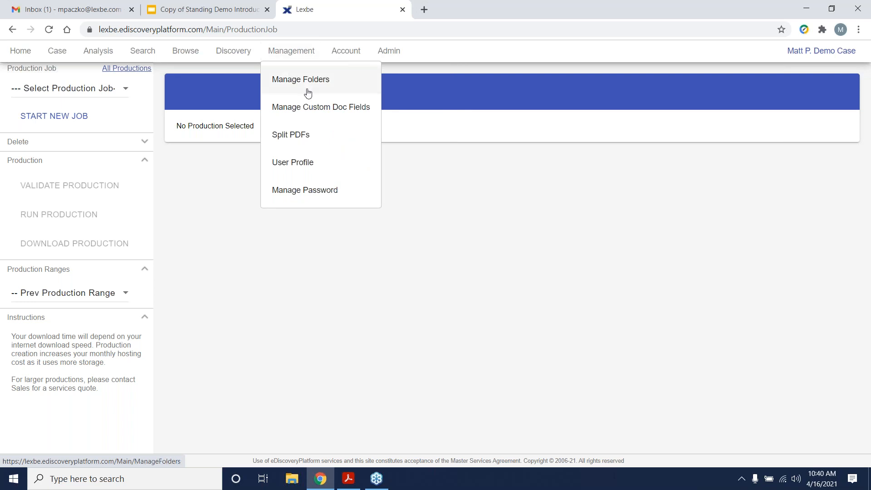
left_click(321, 107)
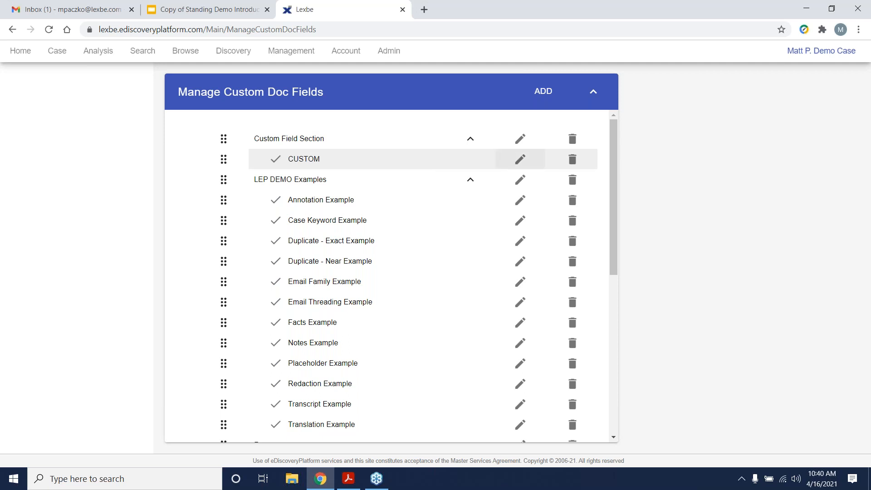
Review the available Management, Account and Case functions and return to the demo case's home dashboard
mouse_move(300, 48)
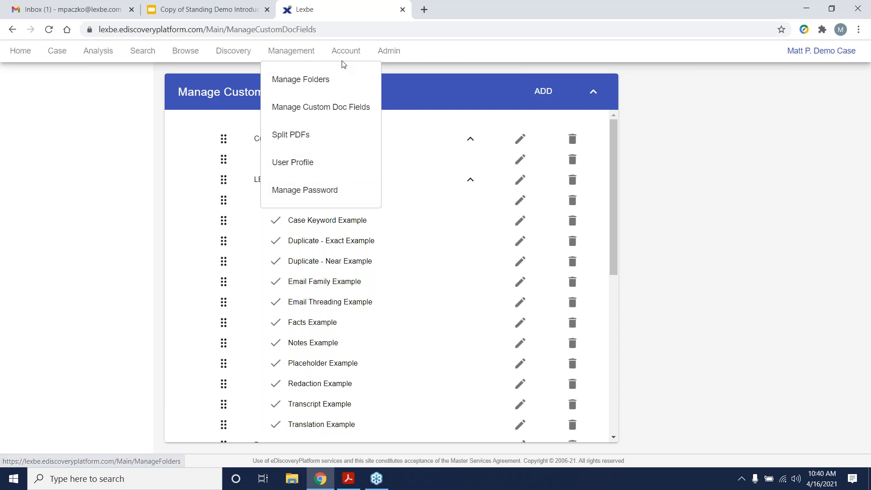
mouse_move(336, 47)
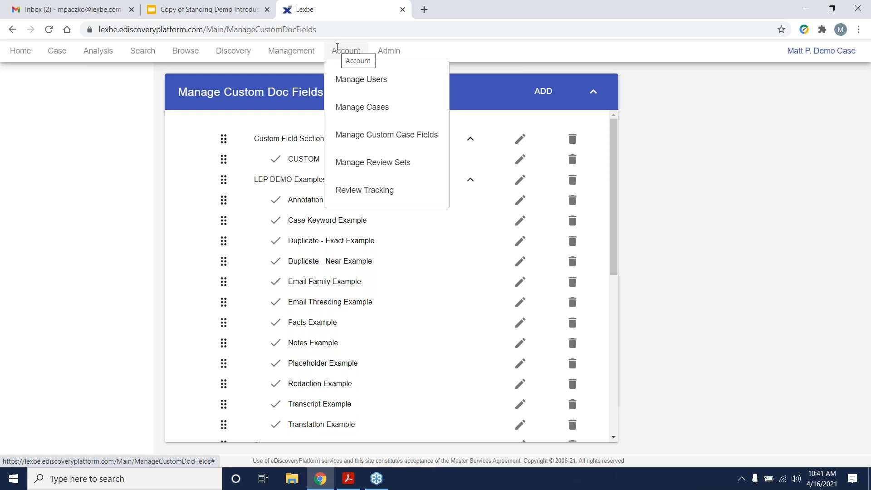
mouse_move(375, 49)
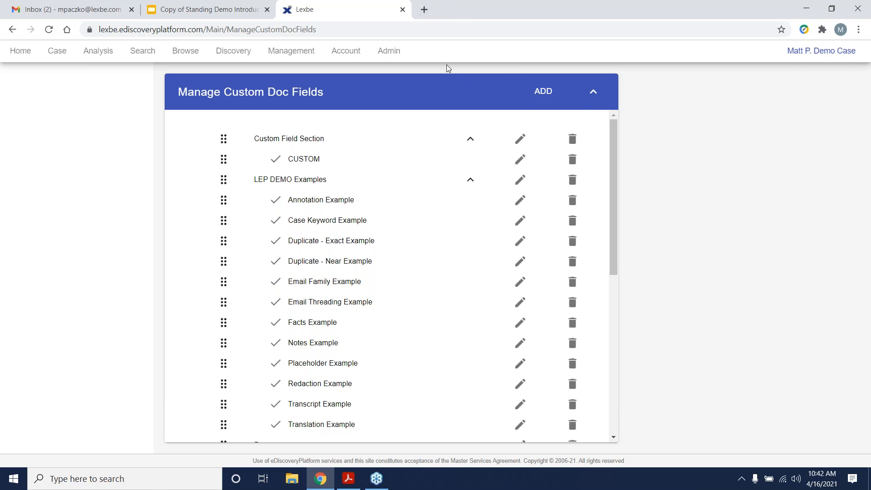
mouse_move(57, 50)
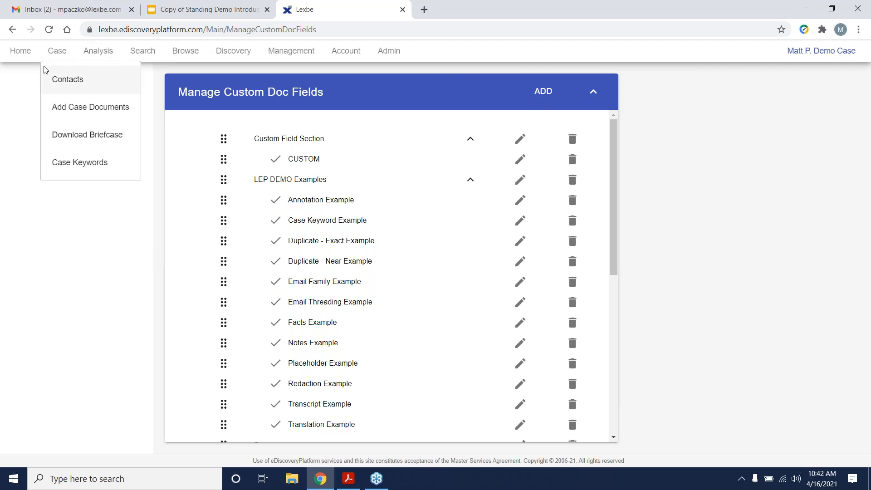
left_click(16, 51)
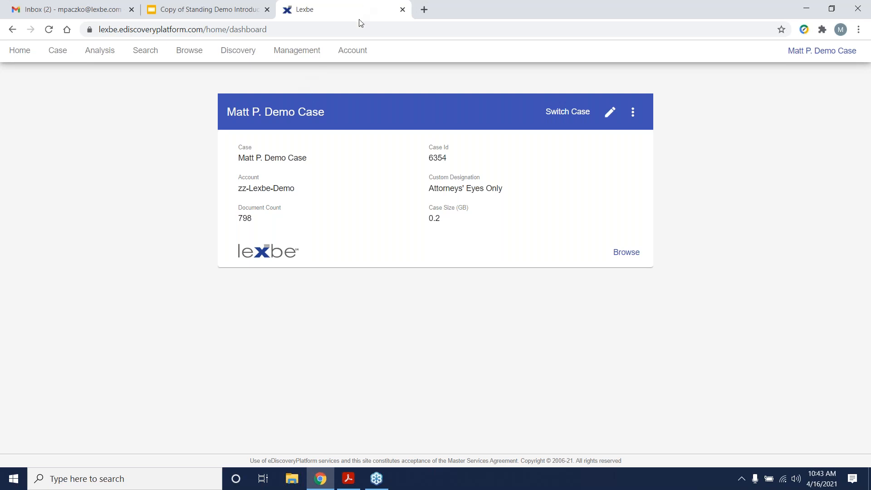
Switch to the Software & Services Pricing document in Acrobat Reader and examine the Hosting - Flex Plan terms
left_click(346, 479)
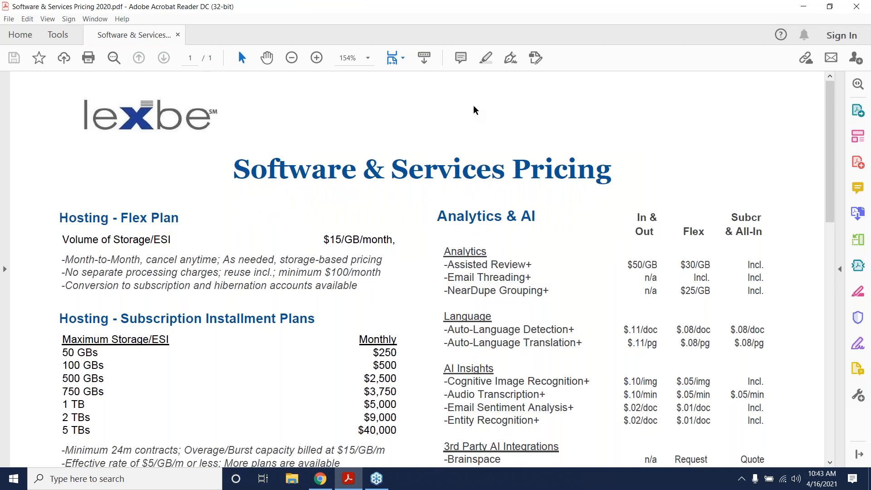
scroll(476, 110, "down", 1)
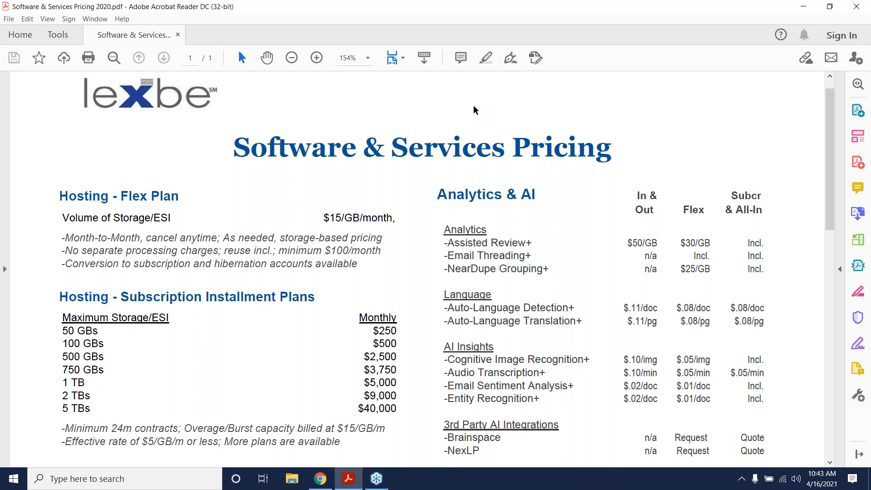
scroll(475, 110, "up", 1)
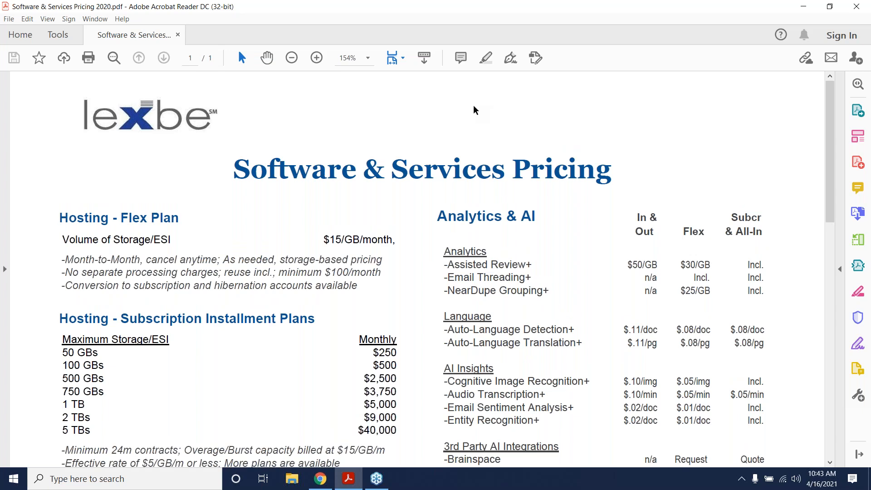
scroll(475, 110, "down", 1)
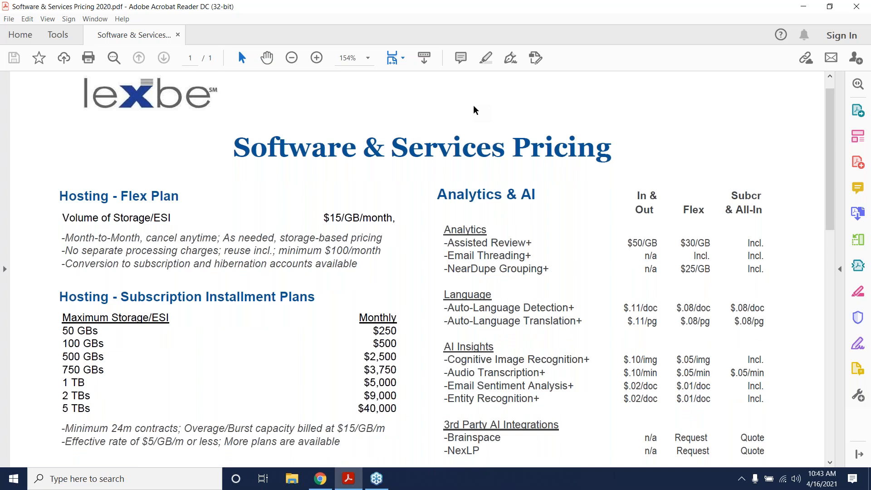
scroll(475, 110, "down", 1)
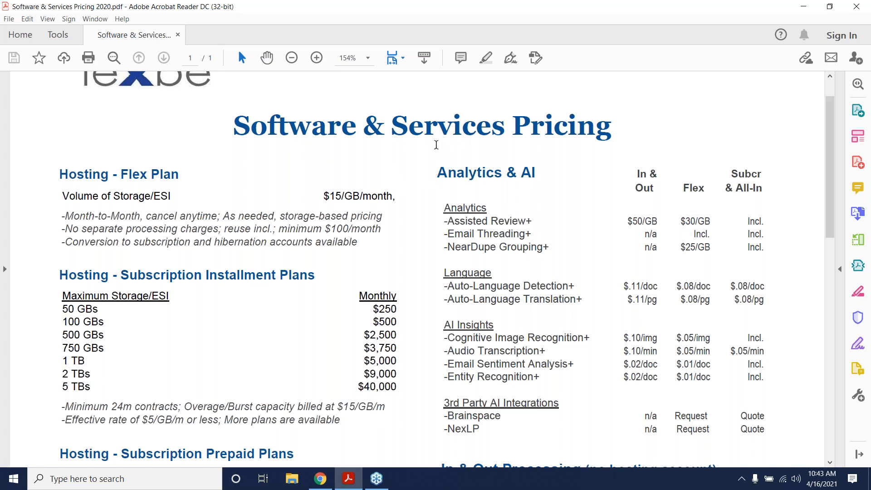
scroll(436, 144, "down", 1)
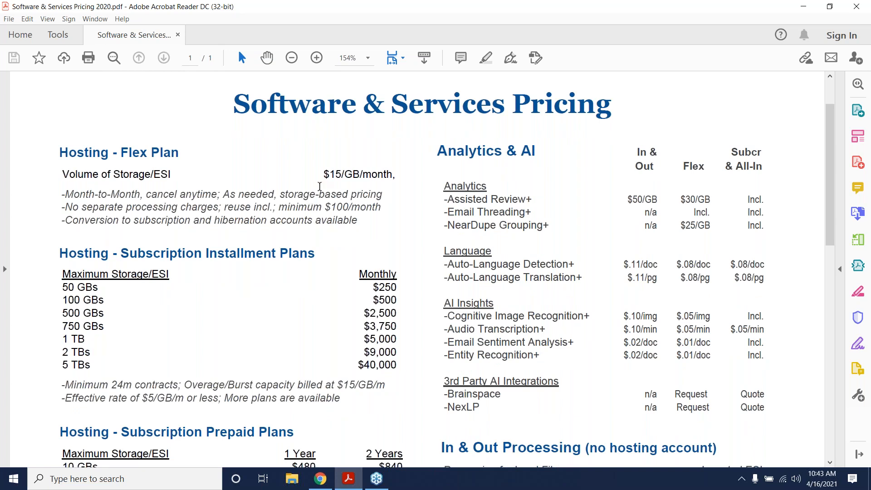
scroll(318, 188, "down", 1)
scroll(316, 189, "down", 1)
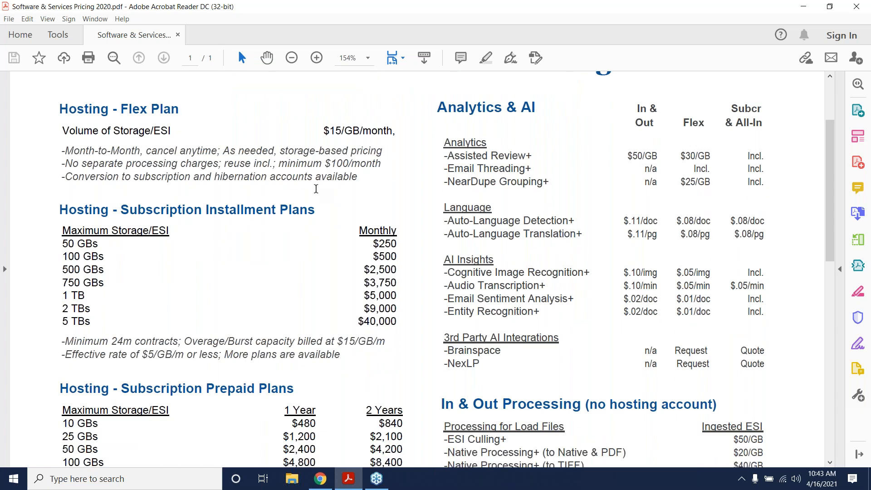
scroll(316, 189, "down", 1)
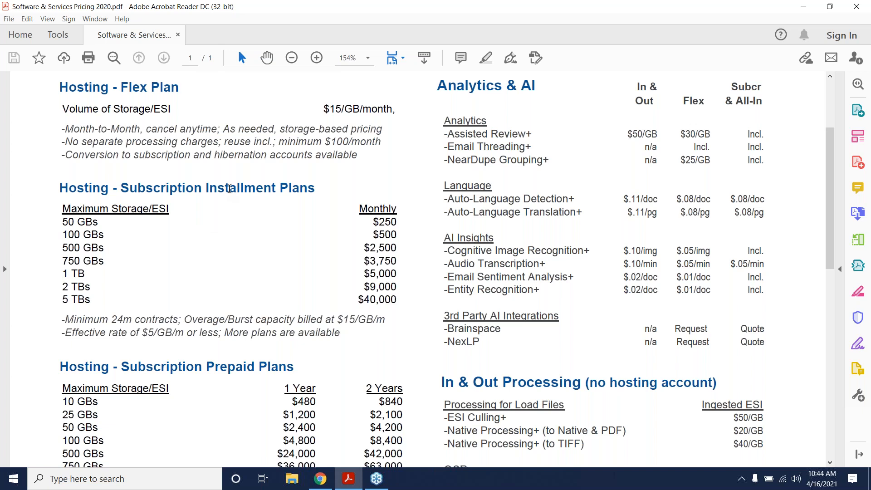
Examine the Subscription Installment and Subscription Prepaid hosting plans, comparing their storage tiers and rates with the Flex Plan
scroll(230, 189, "down", 1)
scroll(230, 189, "down", 1)
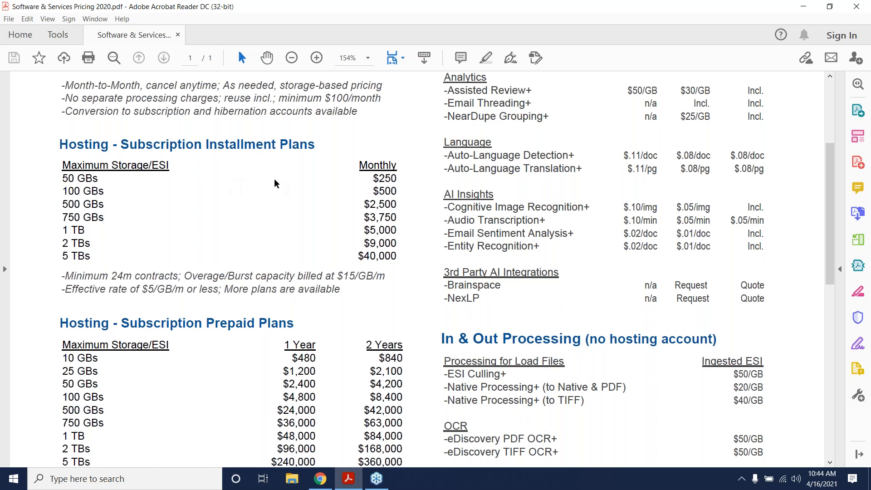
scroll(274, 183, "down", 1)
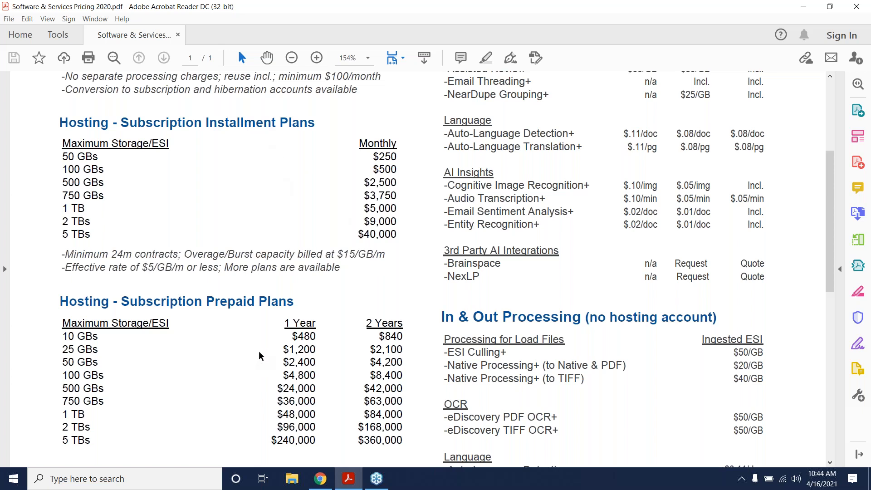
scroll(253, 339, "down", 1)
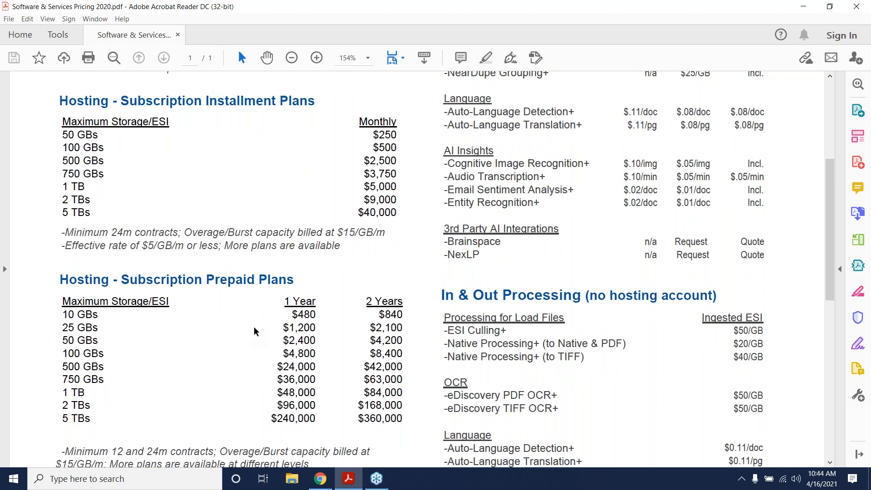
scroll(271, 331, "down", 1)
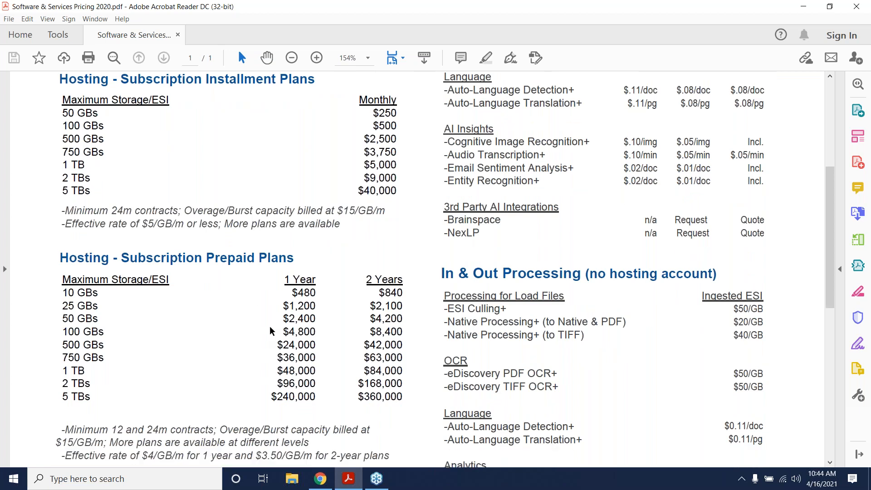
scroll(271, 330, "up", 8)
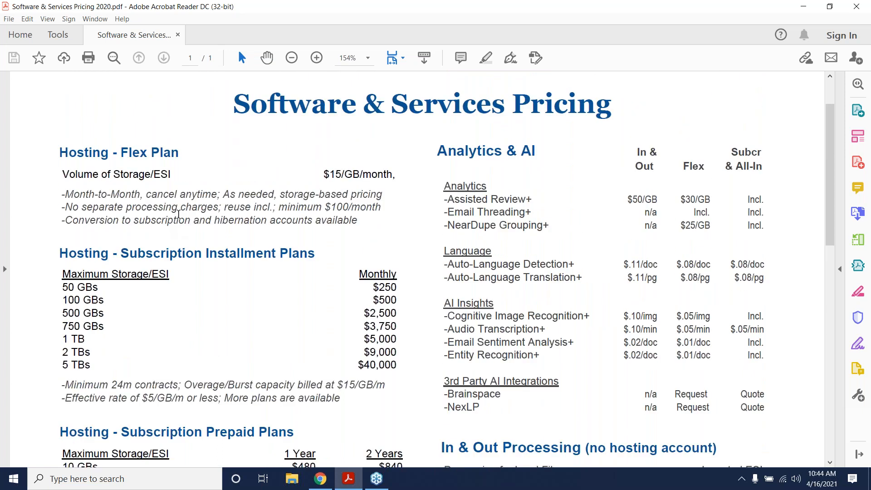
scroll(175, 227, "down", 2)
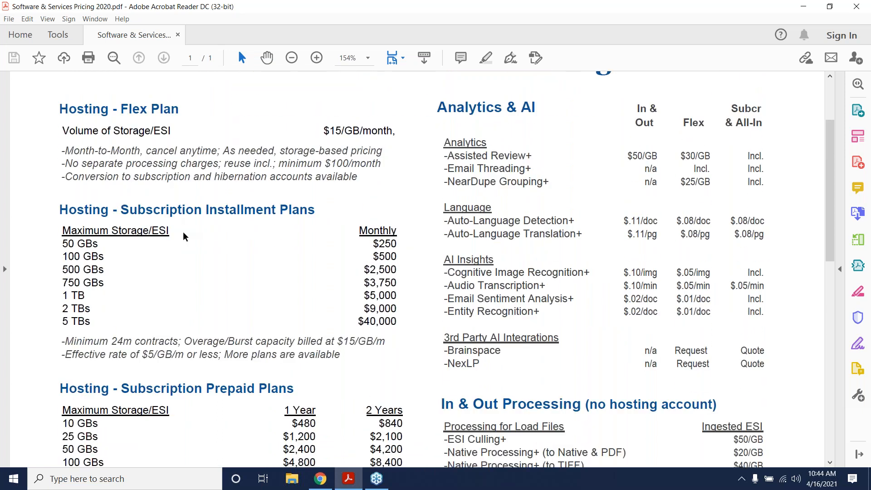
scroll(186, 238, "down", 2)
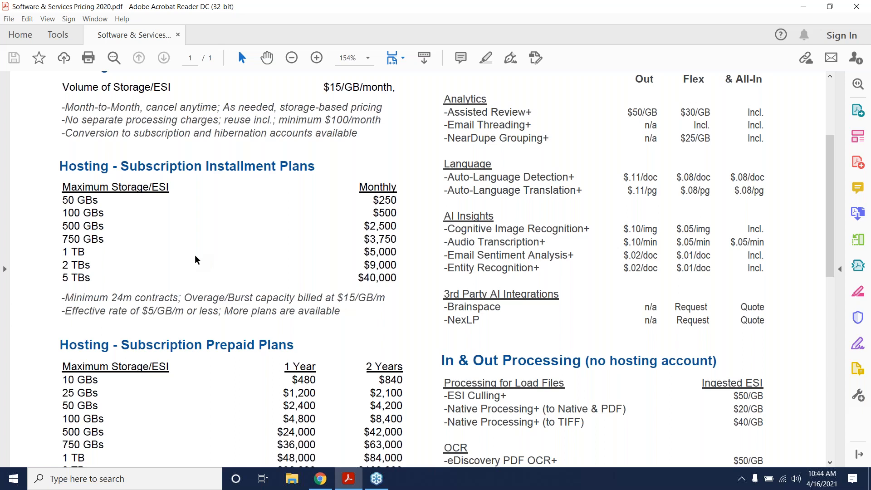
scroll(195, 260, "down", 2)
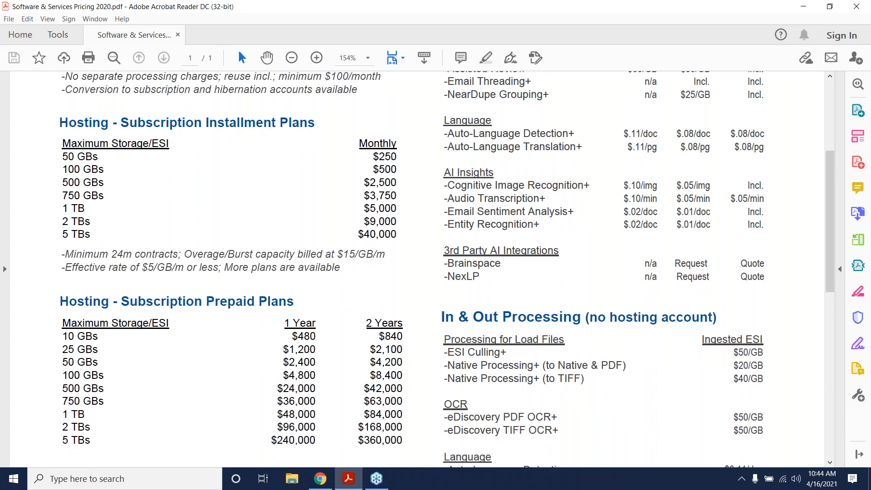
Check the Analytics & AI pricing for Subscription & All-In accounts against the subscription installment rates
scroll(327, 268, "up", 5)
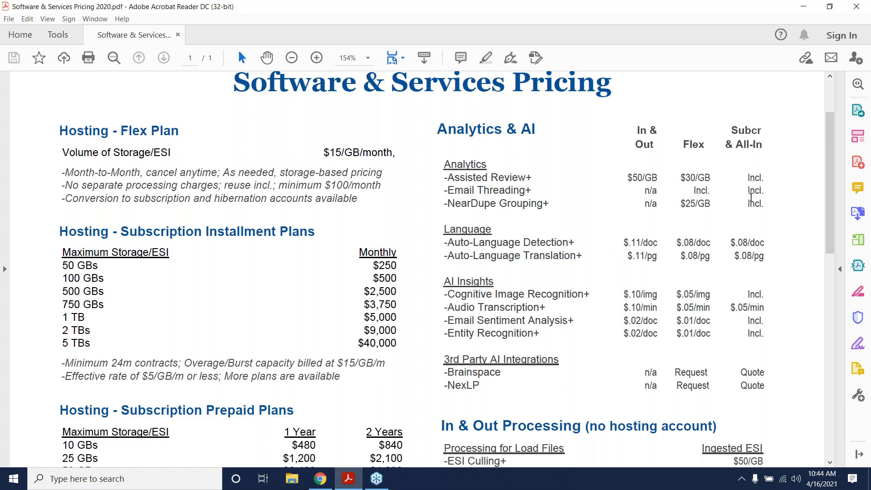
scroll(425, 215, "down", 3)
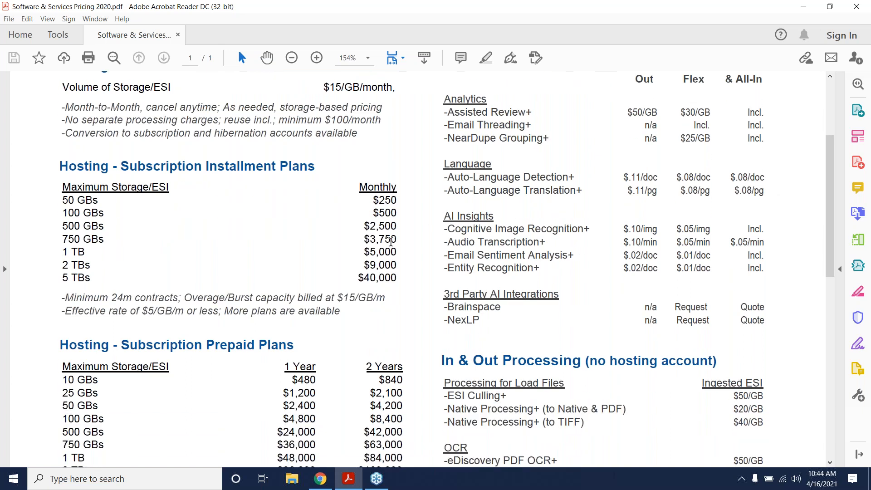
scroll(391, 242, "up", 1)
Examine the All-In Plan, Common Account Features, Culling+ Account and Customer Support & Professional Services sections of the pricing document
scroll(391, 242, "down", 10)
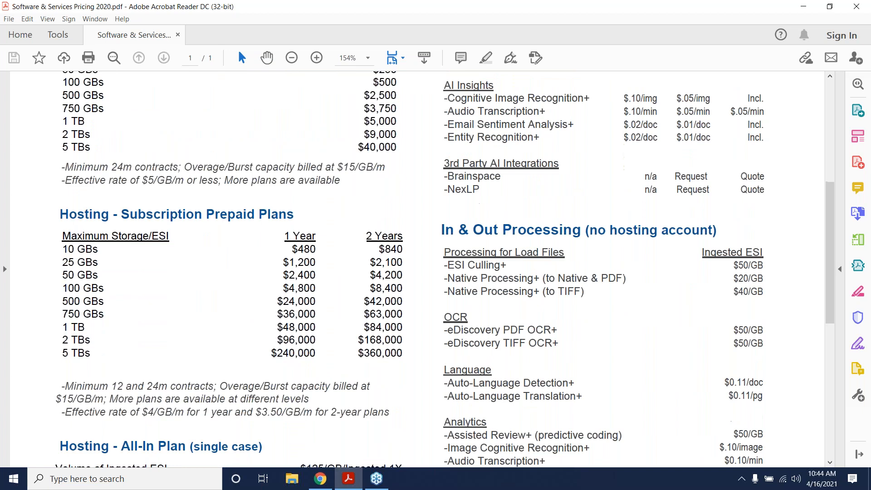
scroll(445, 269, "down", 5)
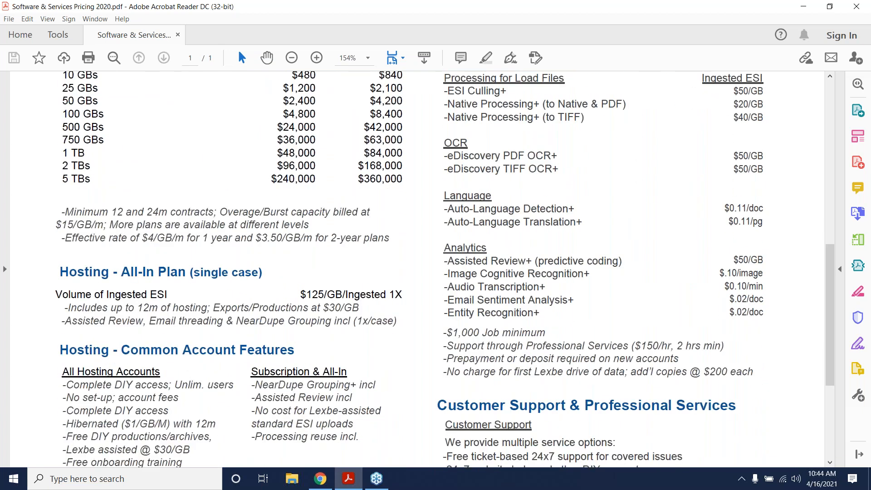
scroll(417, 268, "down", 1)
scroll(445, 269, "down", 1)
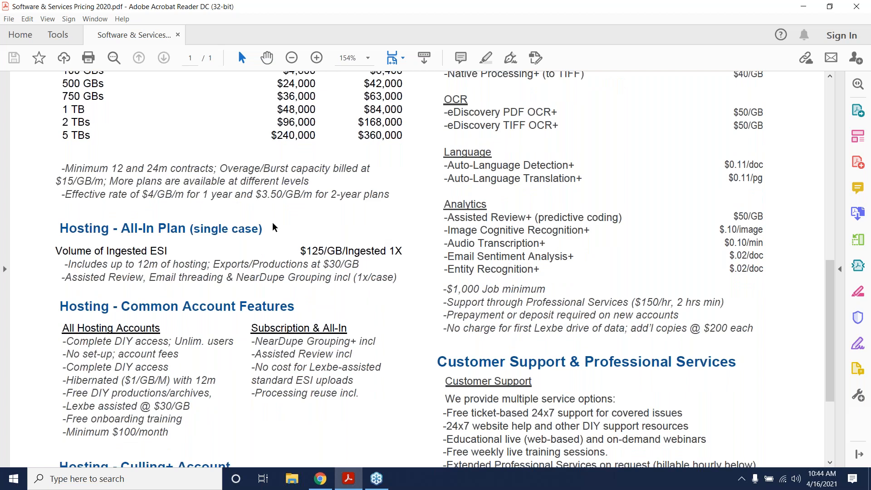
scroll(272, 227, "down", 1)
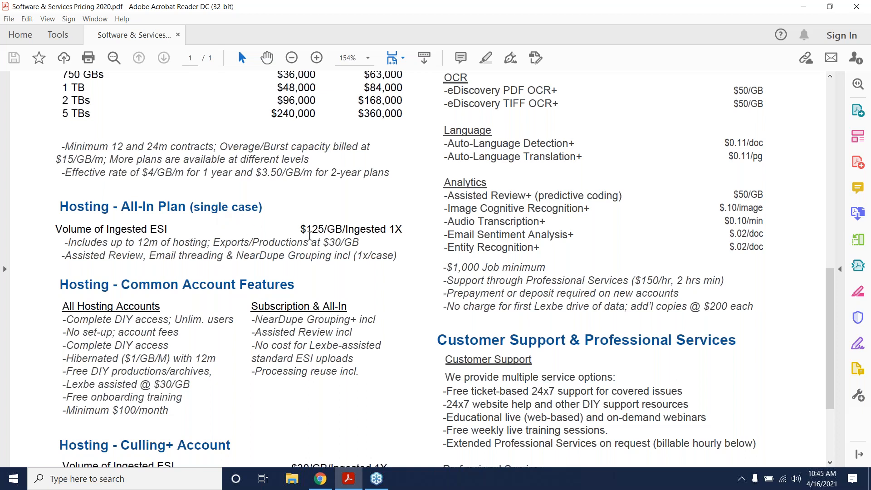
scroll(309, 236, "down", 4)
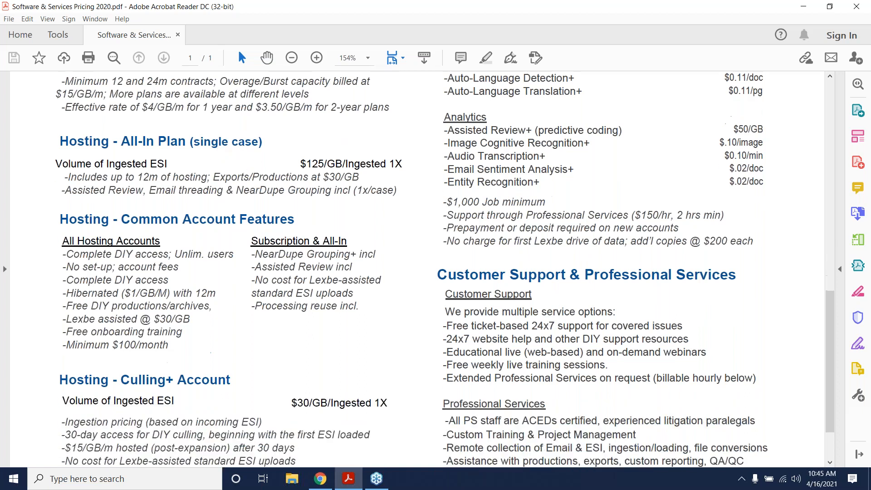
scroll(317, 301, "down", 1)
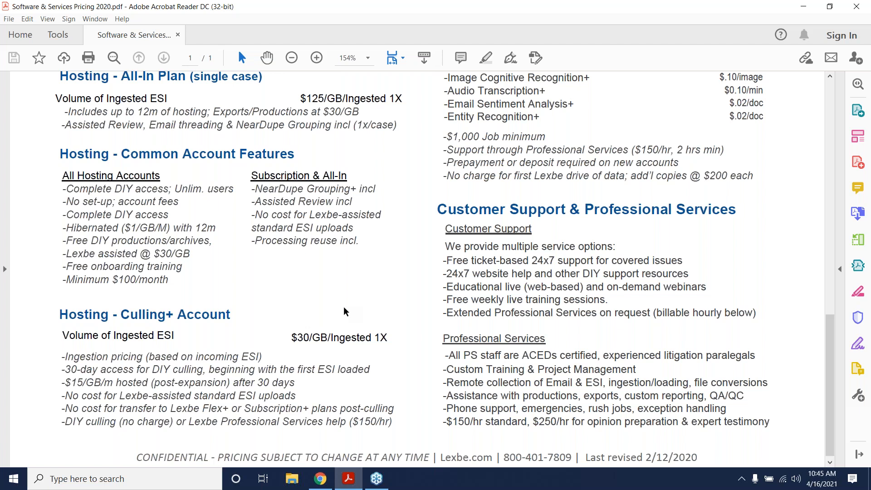
Compare the Culling+ Account and All-In Plan terms with the Subscription Installment and Prepaid hosting plans and the Common Account Features
scroll(340, 313, "down", 1)
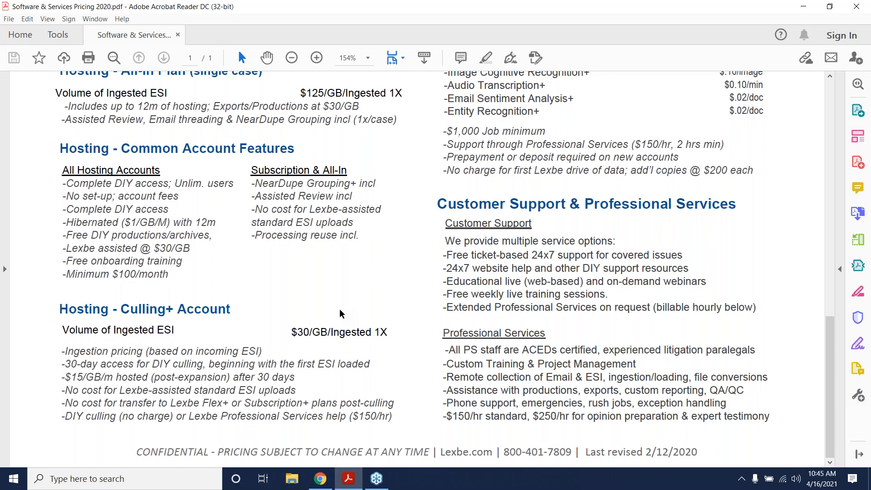
scroll(368, 317, "up", 7)
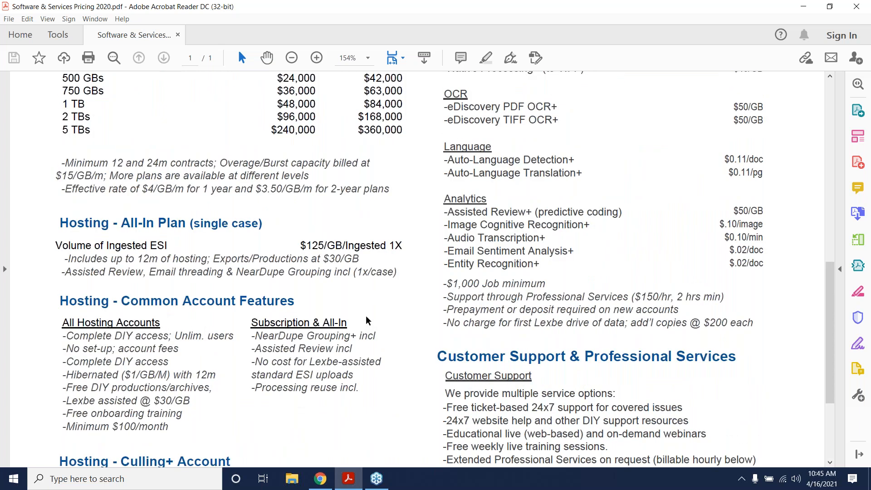
scroll(366, 321, "up", 15)
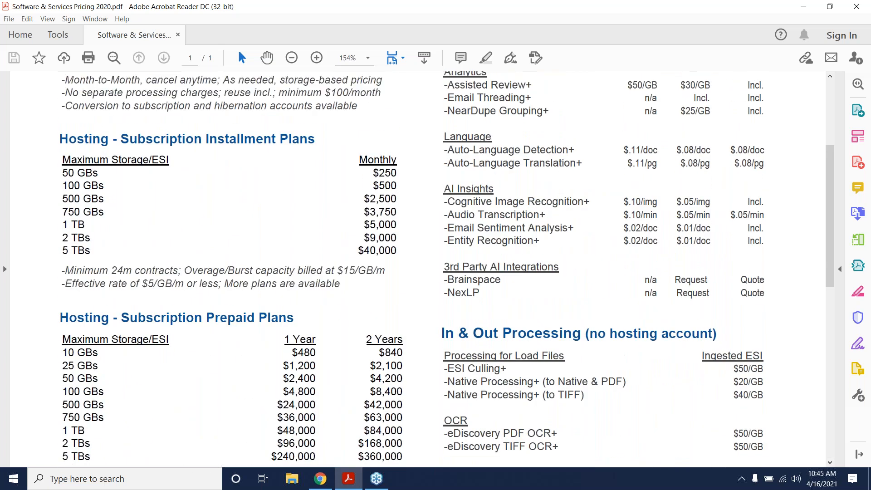
scroll(445, 269, "down", 4)
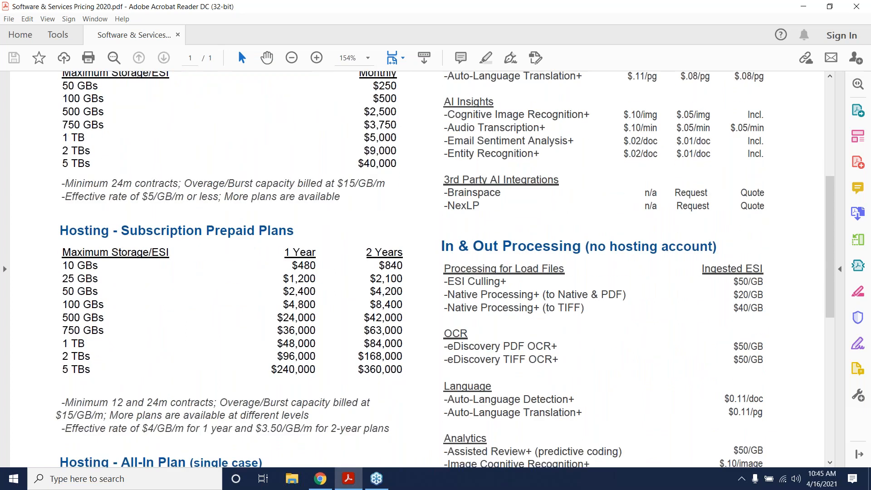
scroll(329, 305, "down", 12)
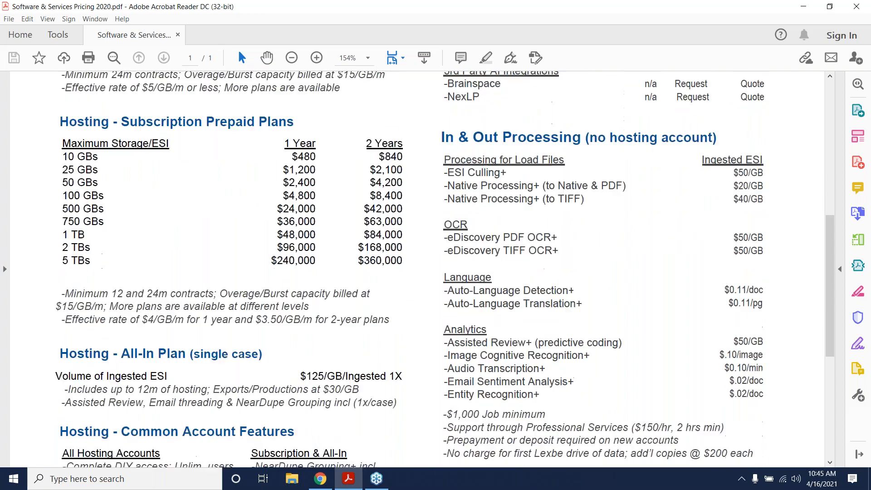
scroll(328, 305, "down", 5)
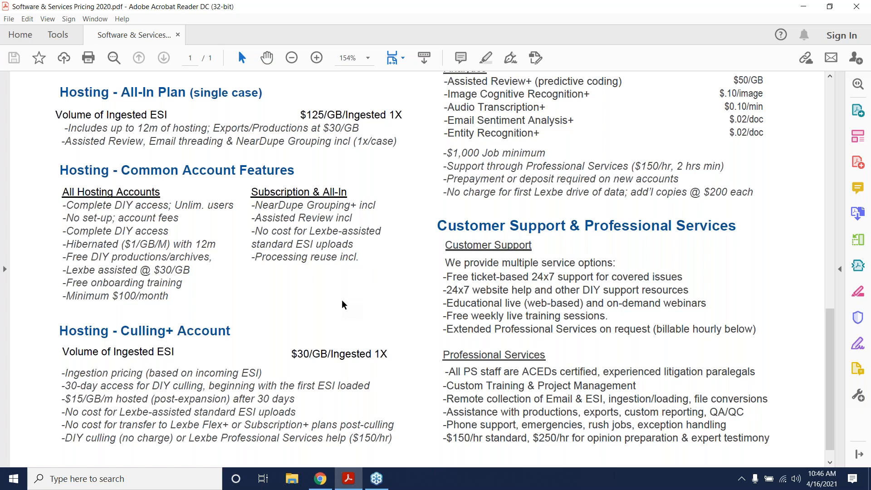
scroll(343, 301, "up", 5)
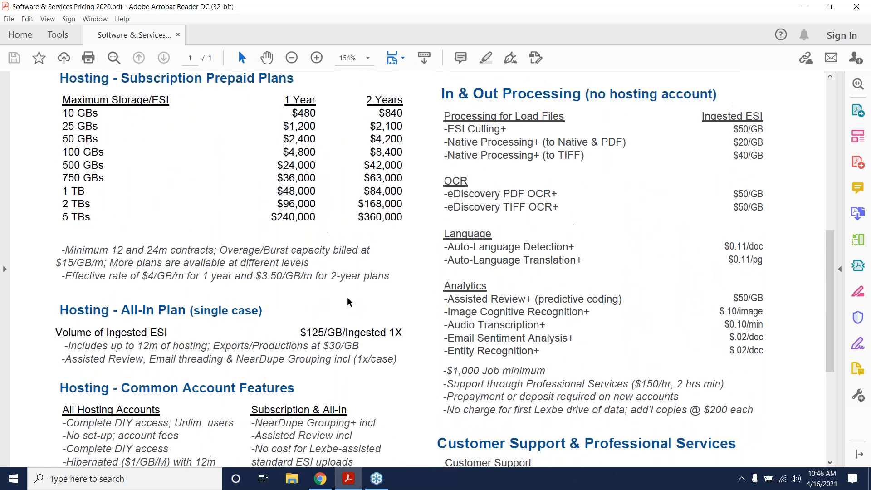
scroll(348, 302, "up", 5)
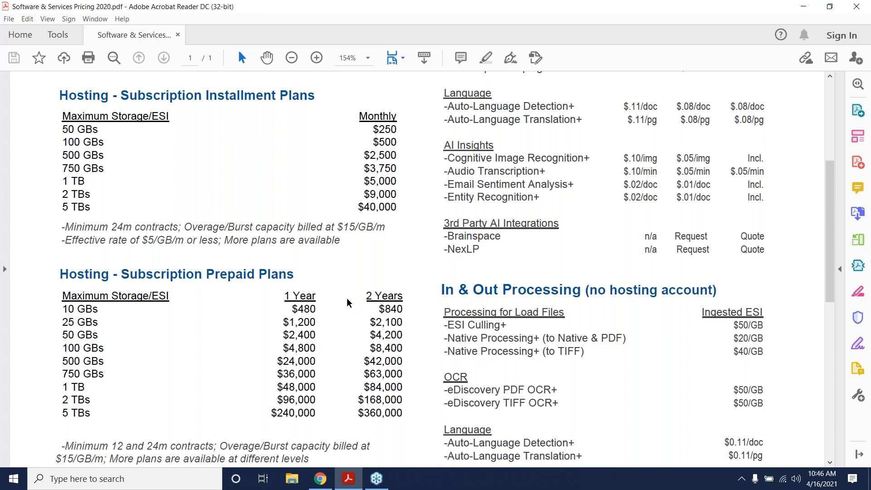
scroll(339, 306, "down", 5)
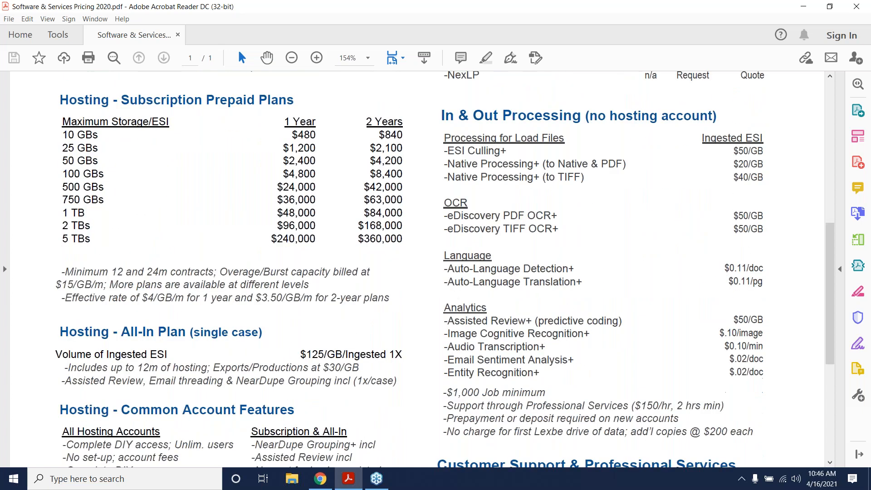
scroll(333, 313, "down", 4)
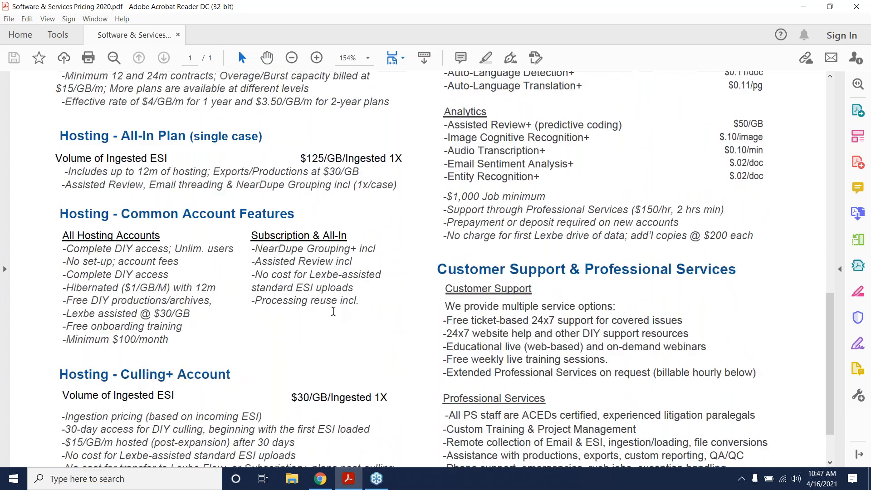